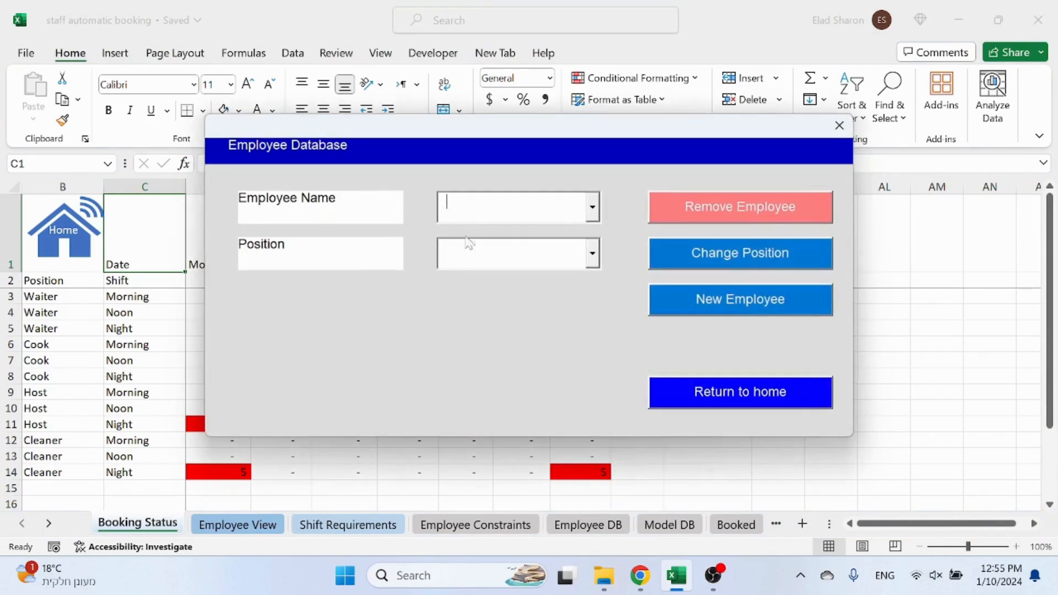
Add a new employee to the employee database, entering the employee's full name and the position Cleaner.
left_click(717, 217)
left_click(567, 346)
left_click(740, 300)
type("Sam Smith")
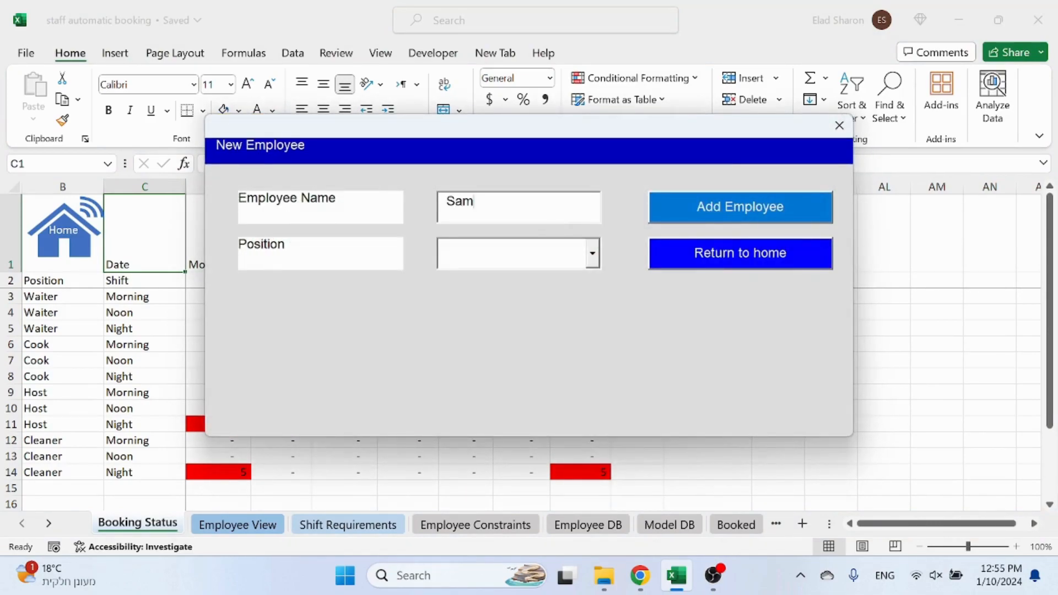
left_click(593, 254)
left_click(479, 324)
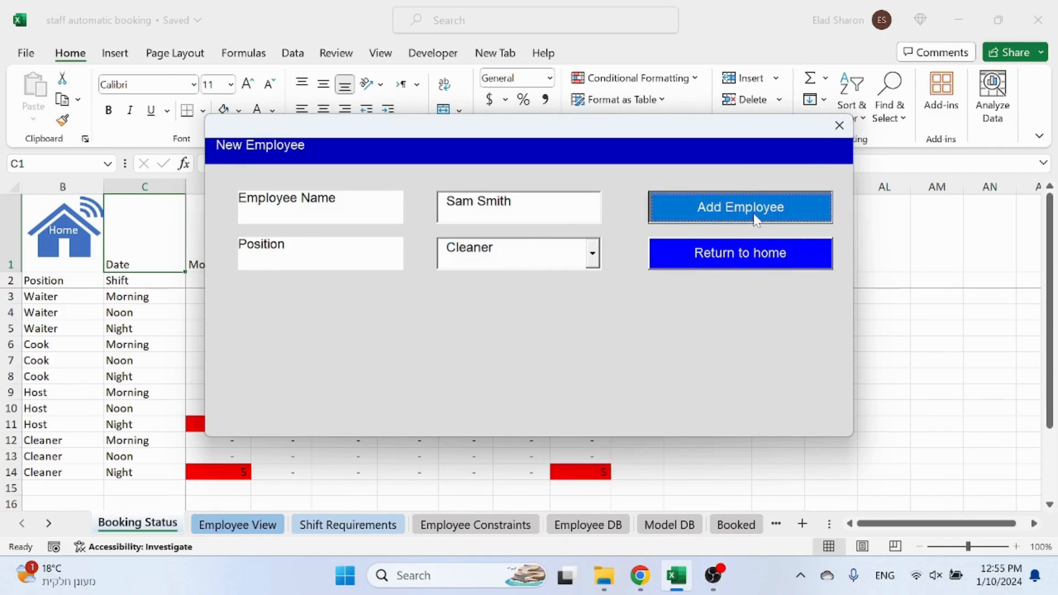
left_click(753, 215)
Remove the newly added cleaner from the employee database and return to the home screen.
left_click(384, 259)
left_click(592, 207)
left_click_drag(593, 241, 593, 309)
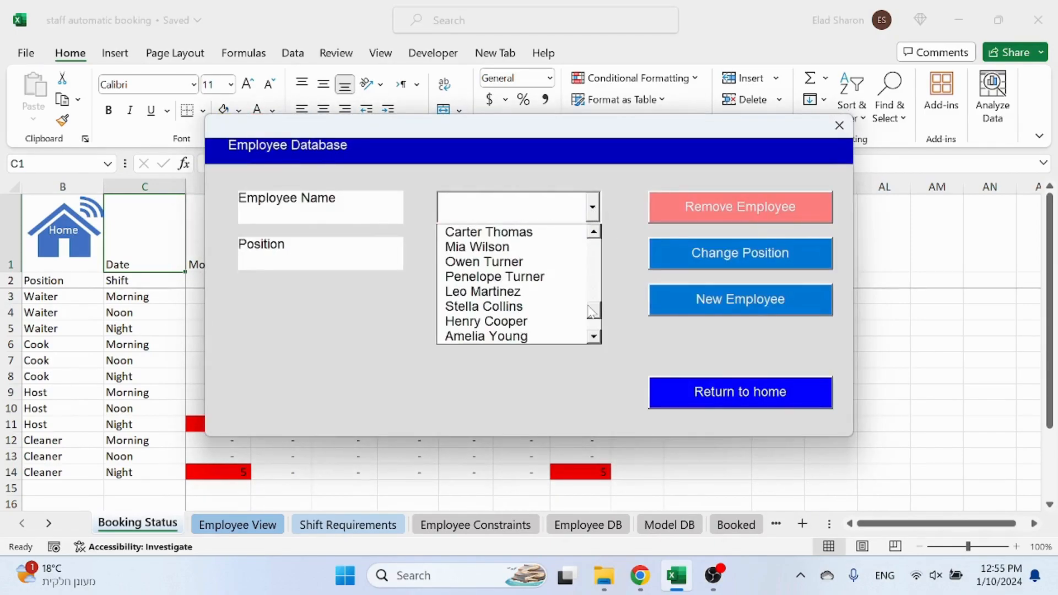
left_click(556, 368)
type("Sa")
left_click(739, 215)
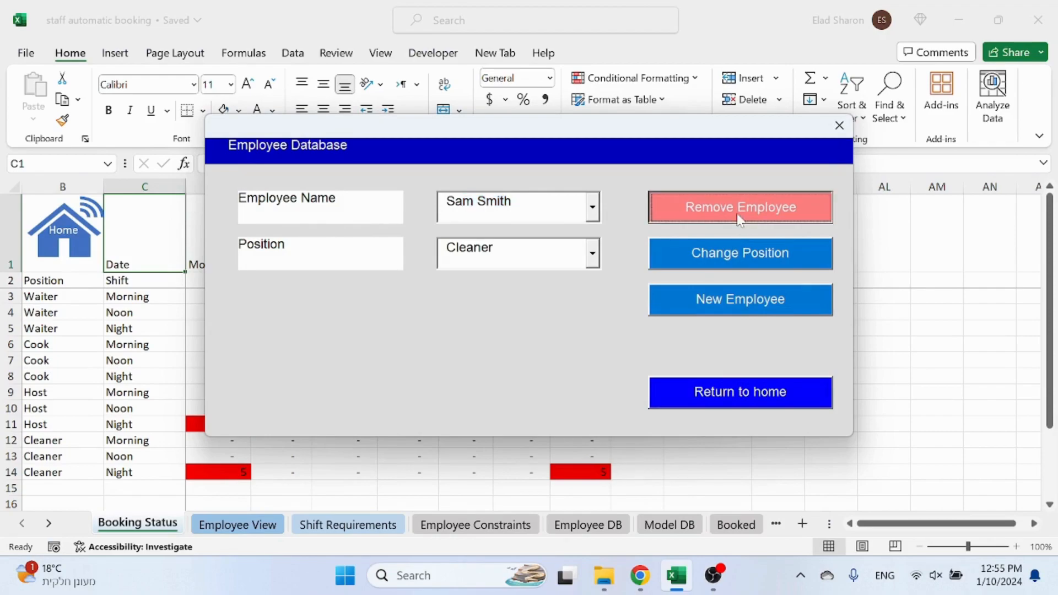
left_click(738, 381)
Add a Morning shift constraint on 1/10/2024 for the first listed employee, and choose a From Date for a day off.
left_click(565, 248)
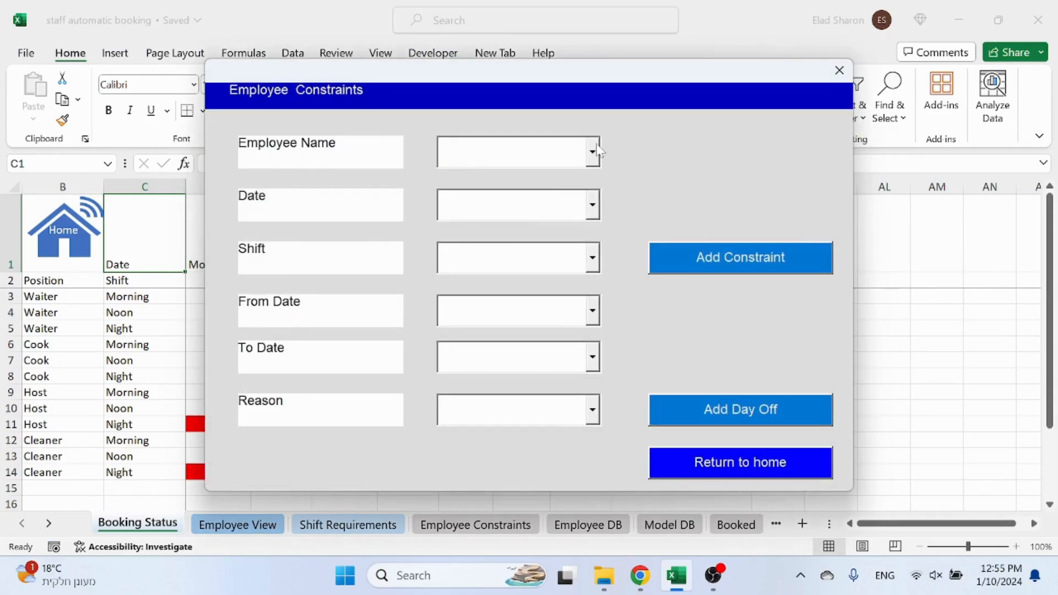
left_click(551, 151)
left_click(548, 175)
left_click(555, 205)
left_click(555, 229)
left_click(592, 258)
left_click(474, 279)
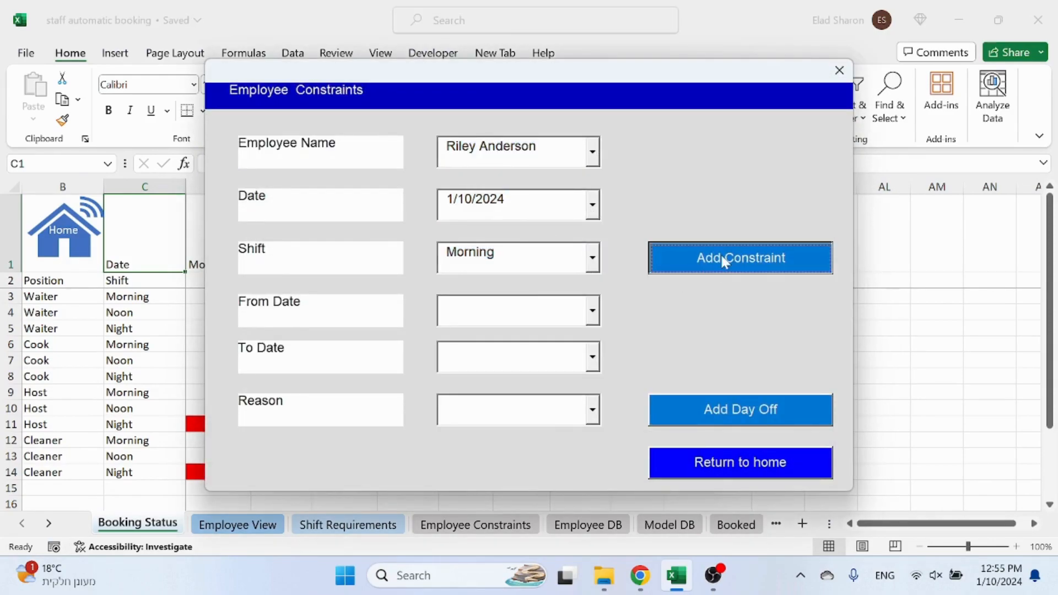
left_click(722, 260)
left_click(594, 312)
left_click(485, 369)
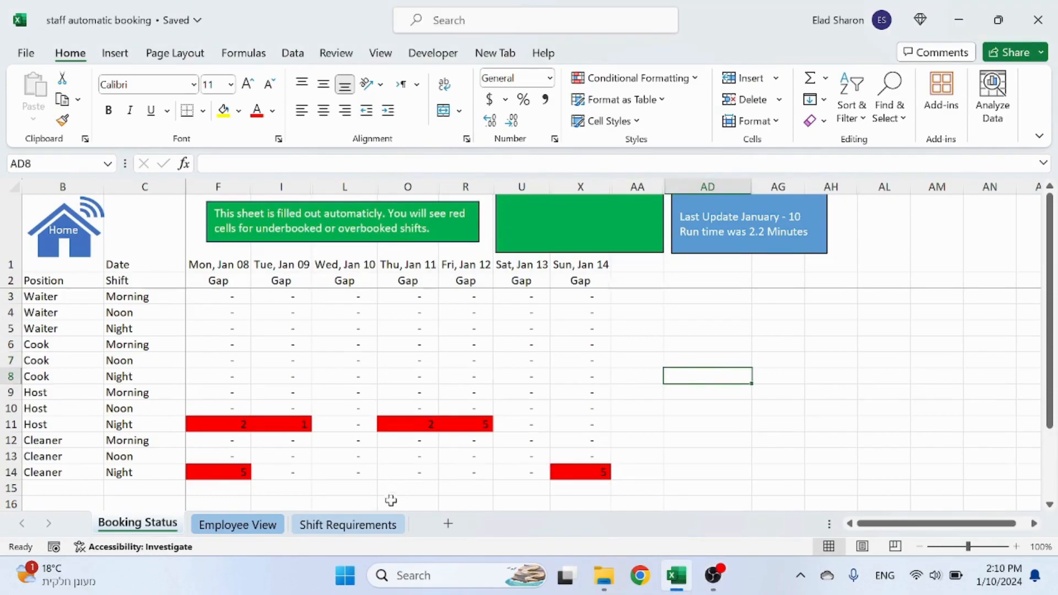
On the Shift Requirements sheet, set the start date in D1 to 1/18/2024 and select the date row D1:J1.
left_click(381, 524)
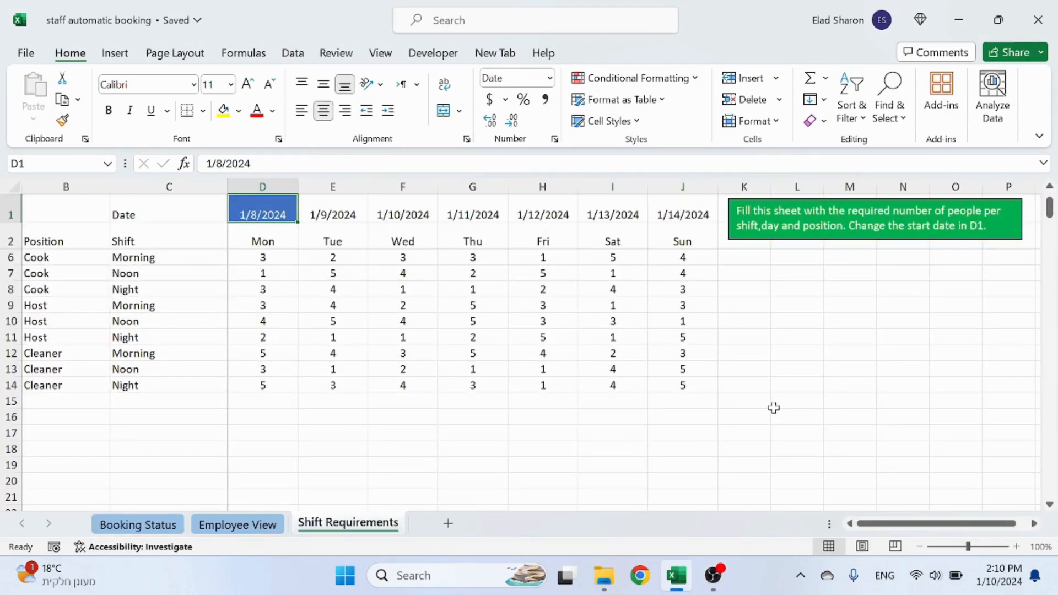
double_click(269, 208)
type("1")
key("Return")
left_click_drag(275, 210, 700, 217)
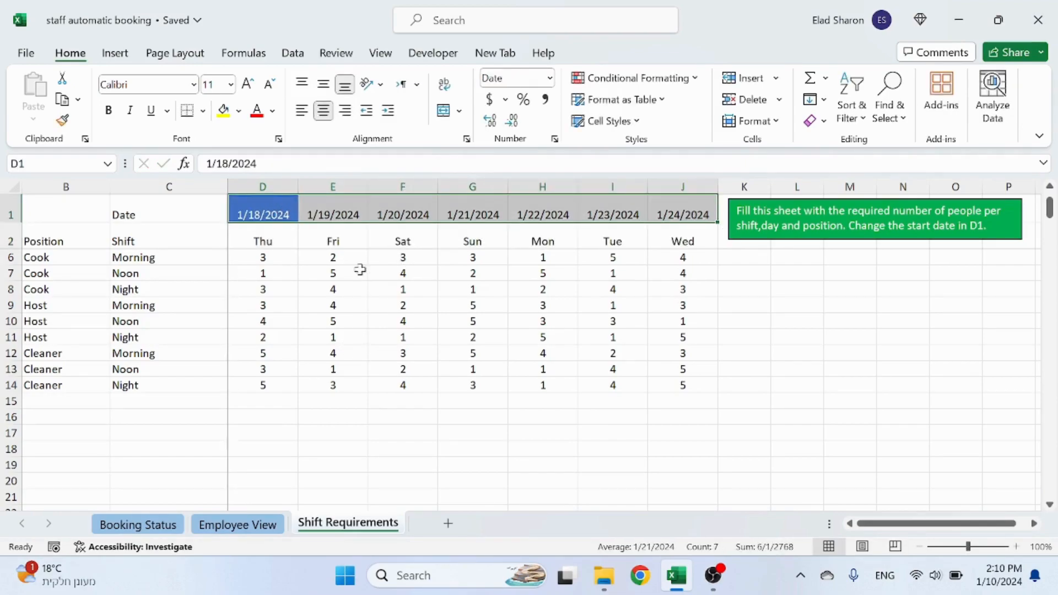
Undo the start date change in D1.
left_click(270, 244)
key("ctrl+z")
left_click(262, 237)
left_click(295, 412)
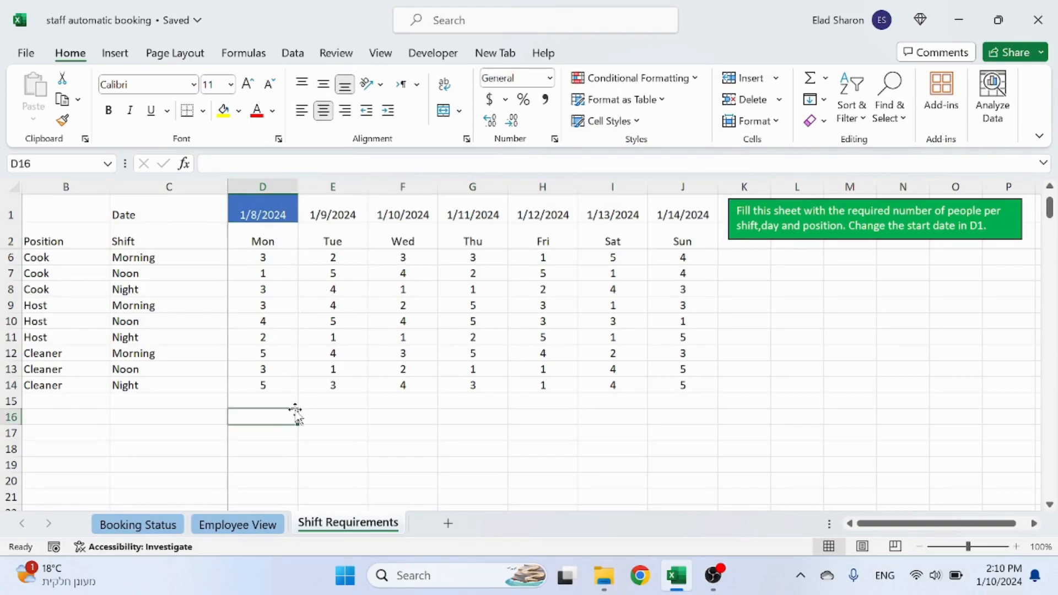
Unhide column A on the Shift Requirements sheet.
left_click(16, 186)
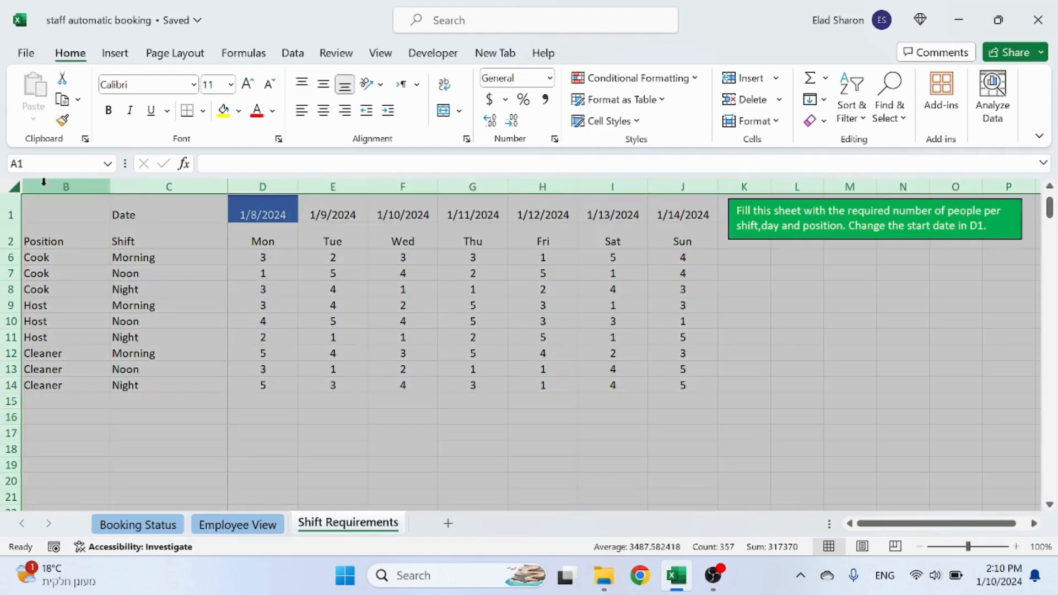
right_click(44, 182)
left_click(117, 495)
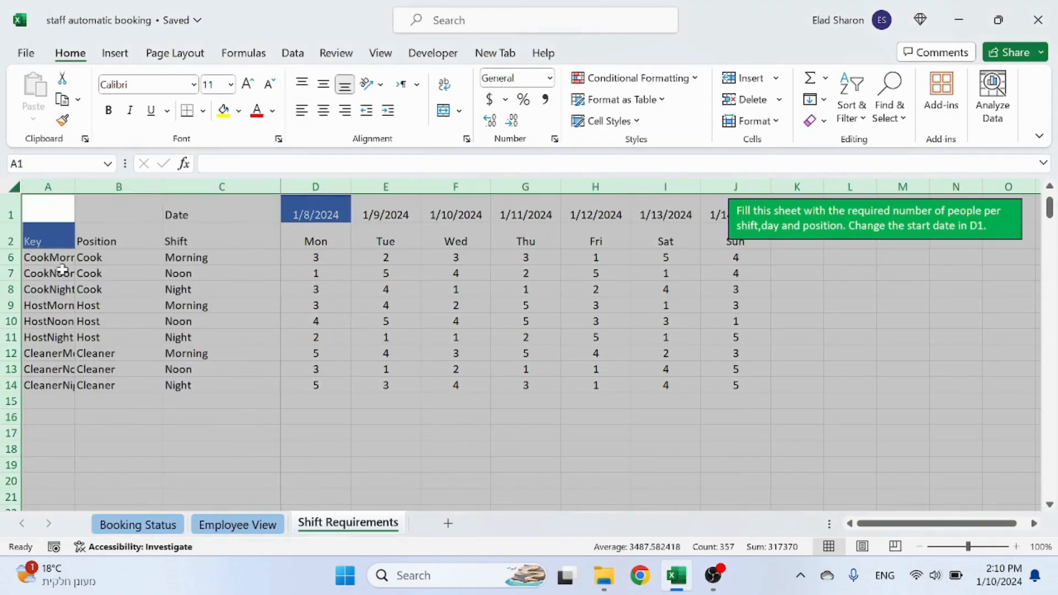
Examine the key formula in A3 and how far down column A it is filled.
left_click(60, 253)
scroll(76, 237, "up", 1)
scroll(53, 270, "down", 1)
scroll(53, 270, "up", 1)
left_click(55, 257)
double_click(56, 257)
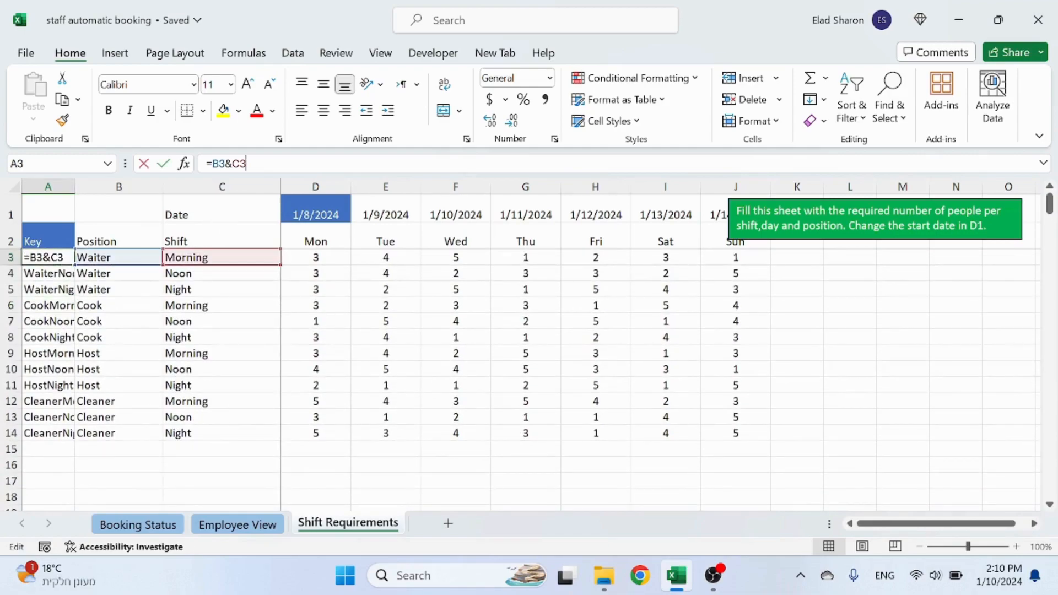
key("Escape")
left_click(62, 495)
scroll(57, 470, "down", 12)
left_click(59, 444)
scroll(58, 301, "down", 1)
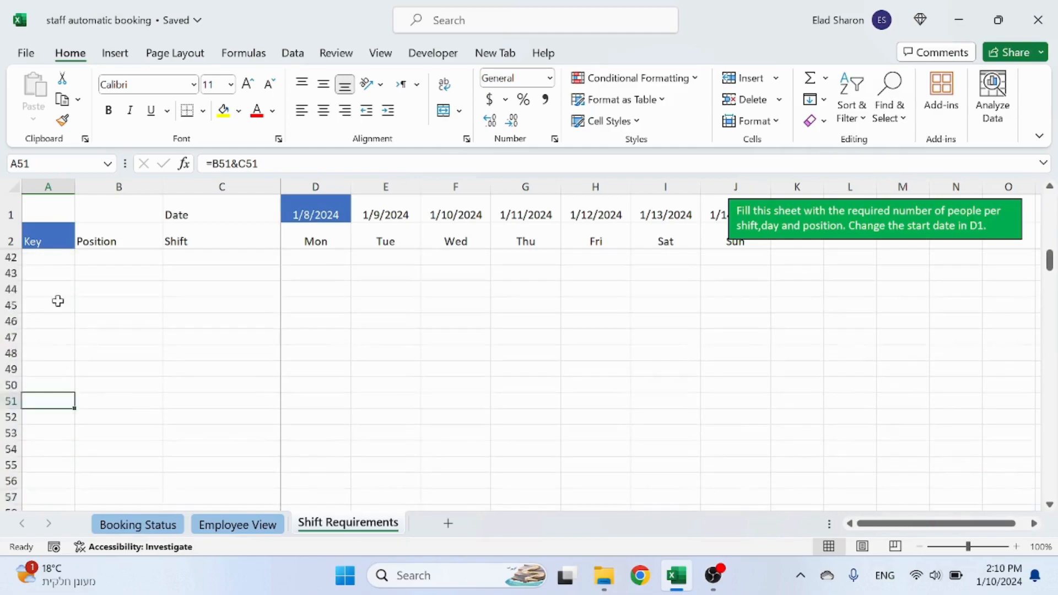
Hide the Key column A on the Shift Requirements sheet.
left_click(41, 237)
key("Down")
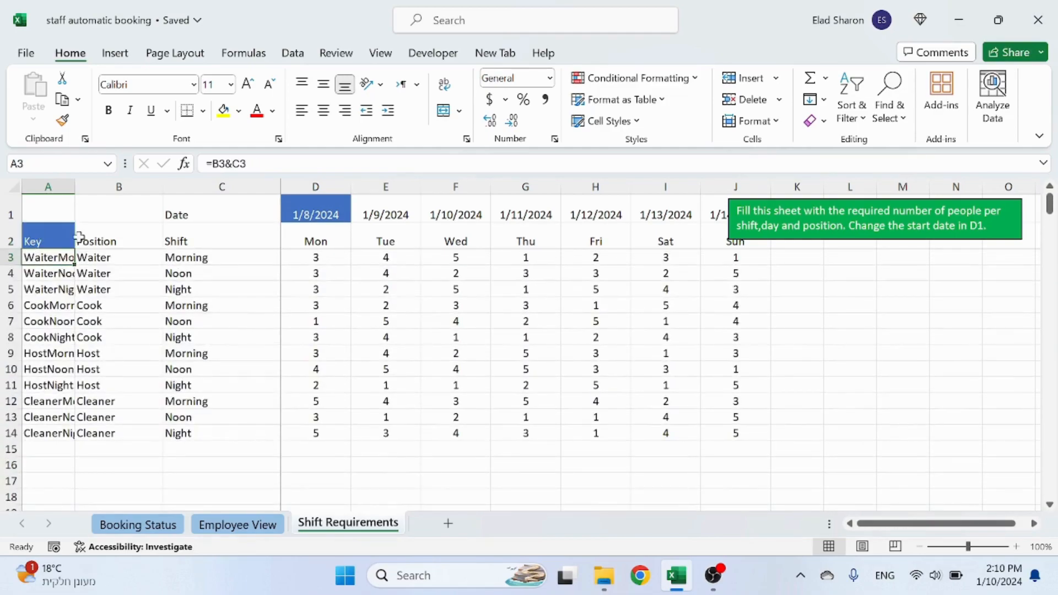
right_click(62, 187)
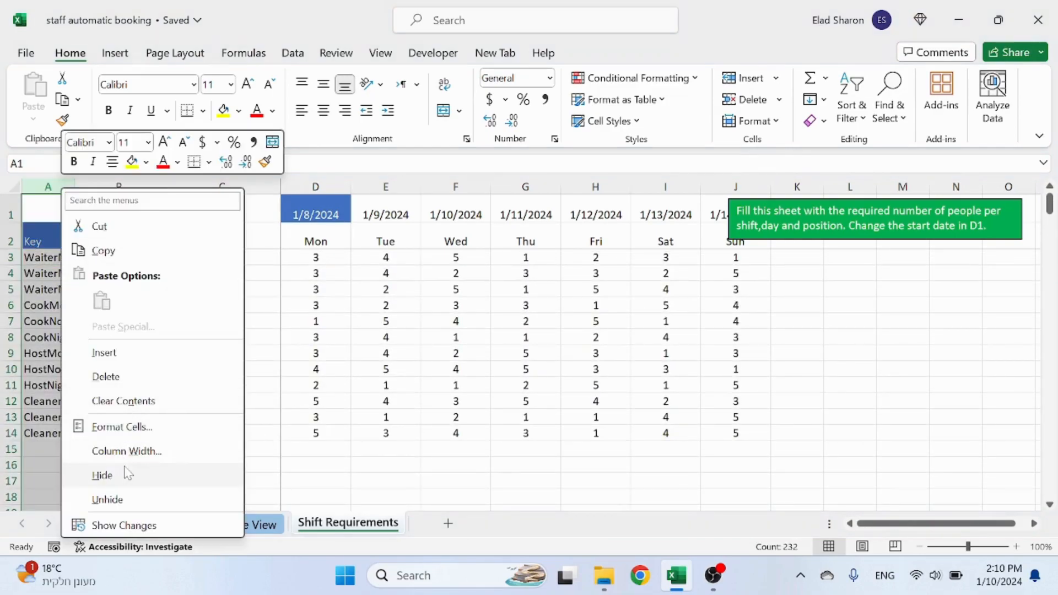
left_click(127, 473)
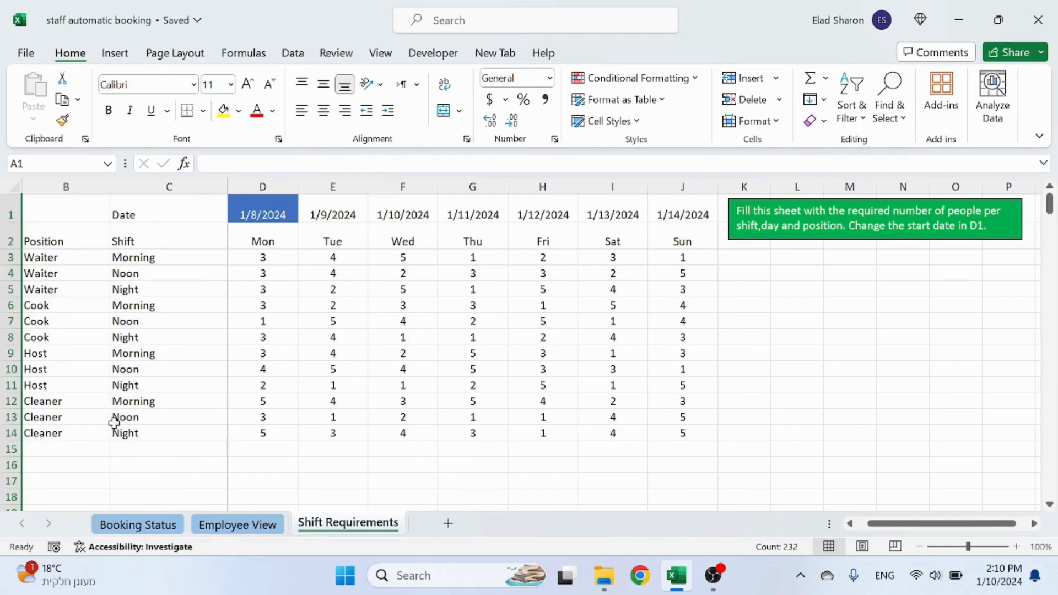
Examine the position options available in B15 and the shift options available in C15.
left_click(75, 464)
left_click(70, 448)
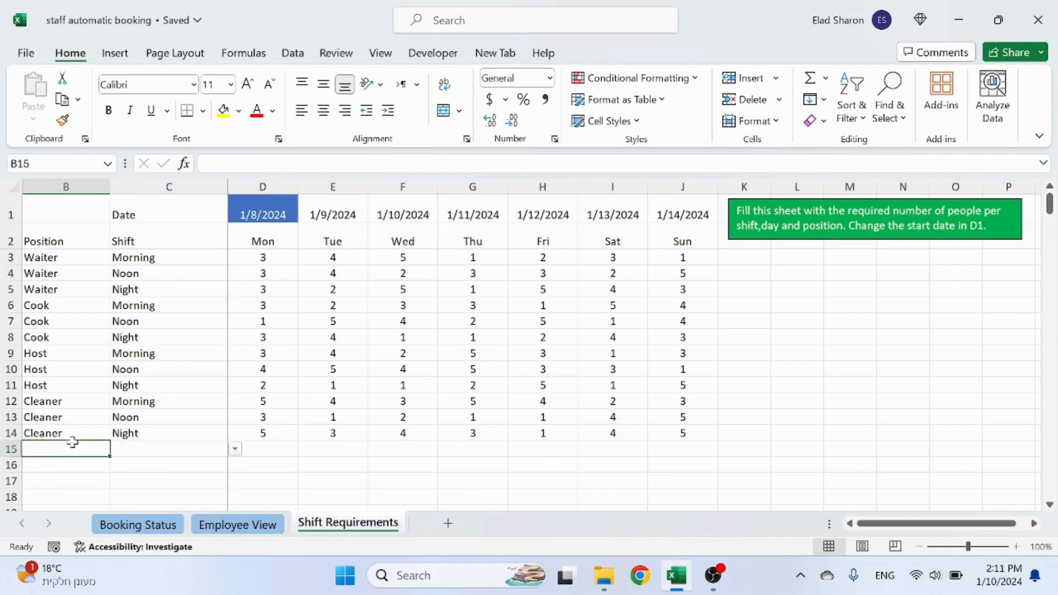
left_click(117, 450)
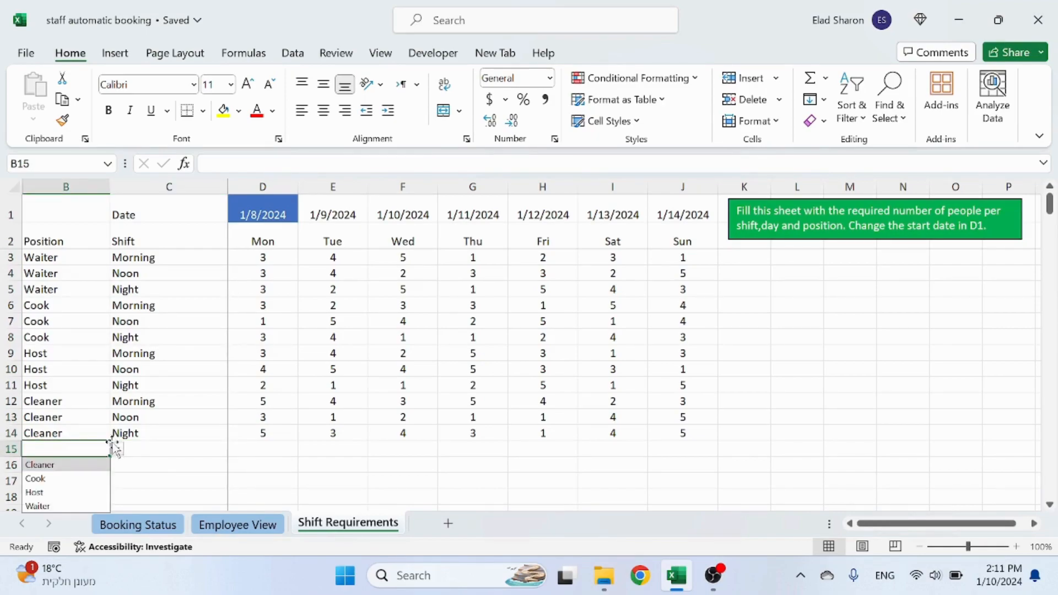
left_click(171, 447)
left_click(236, 449)
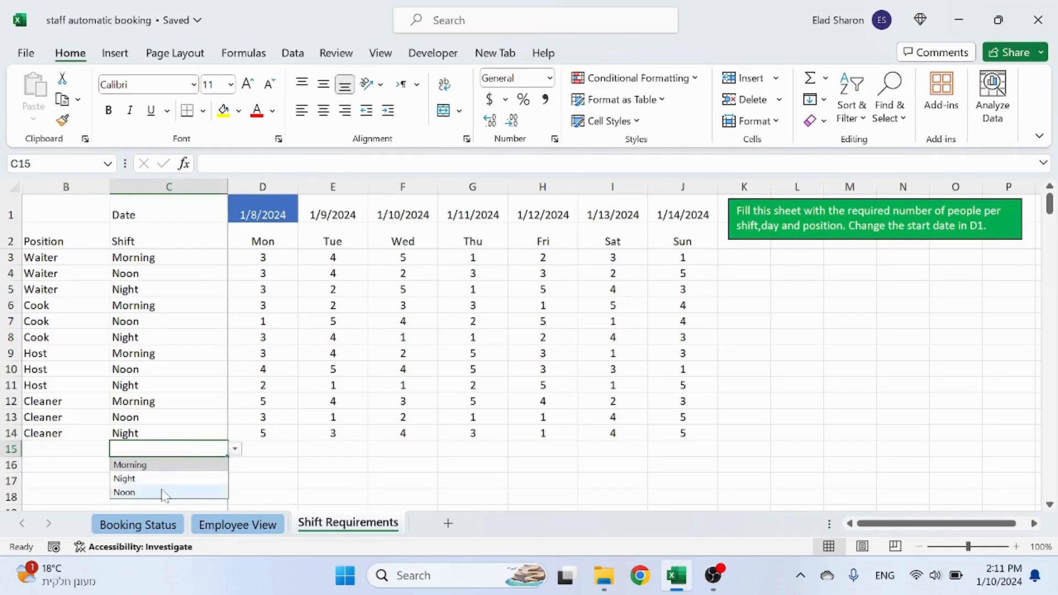
left_click(176, 449)
Unhide the Model DB sheet.
right_click(347, 524)
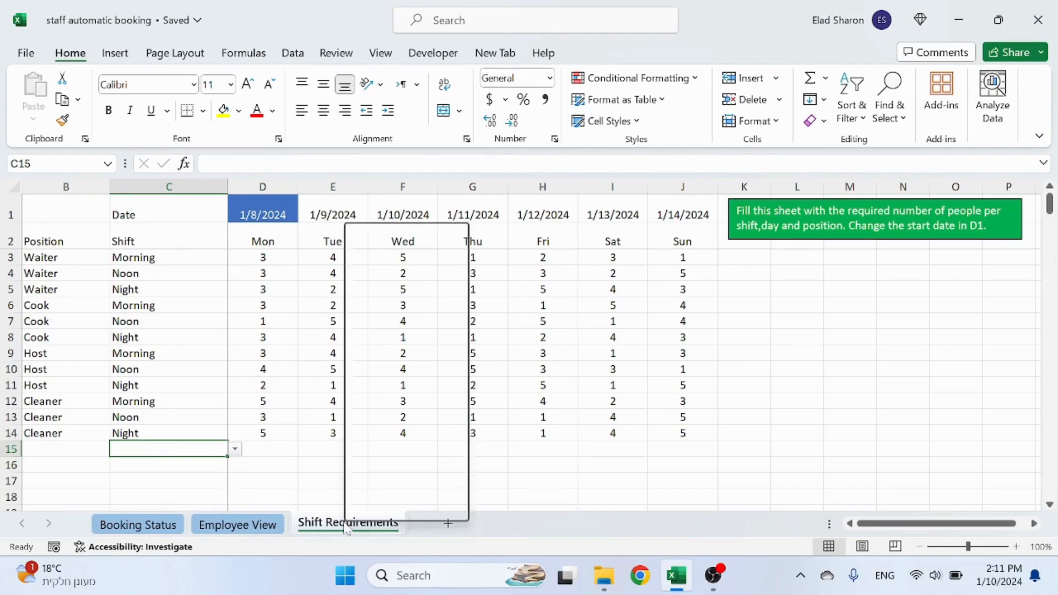
left_click(415, 437)
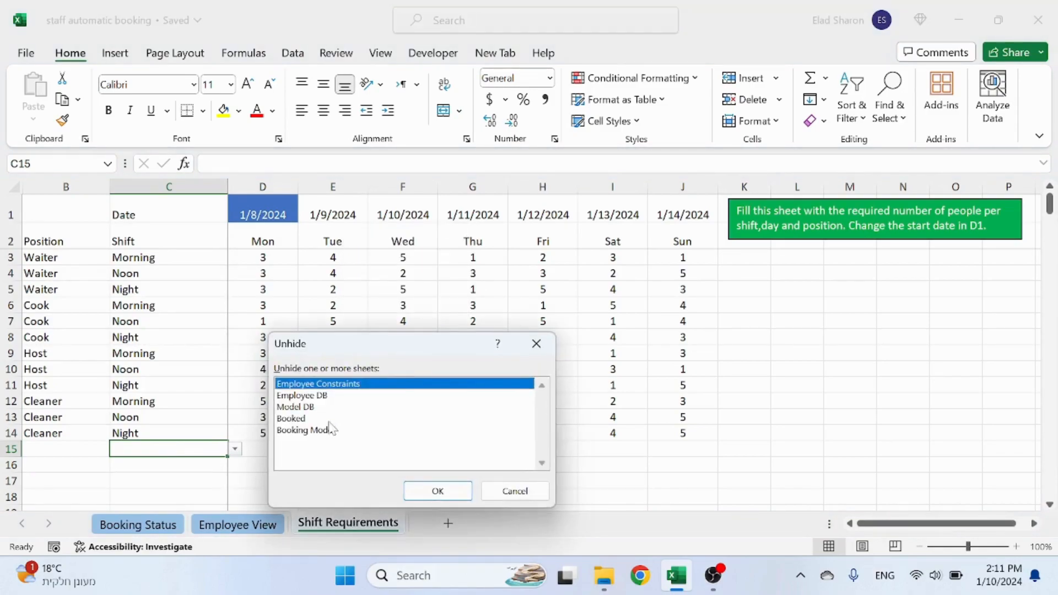
left_click(331, 407)
left_click(421, 494)
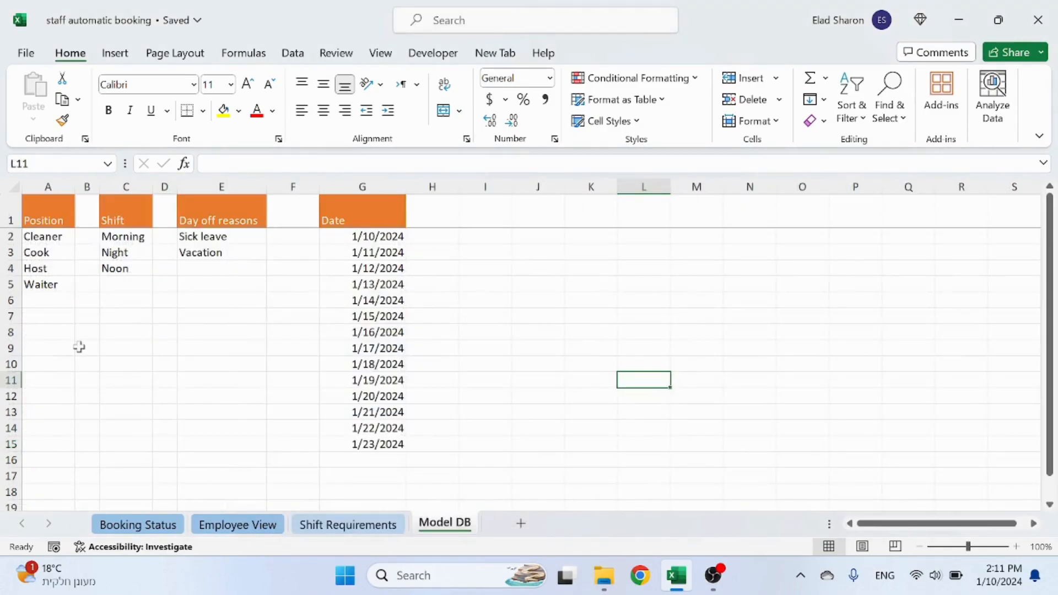
Review the Position and Shift lists on Model DB and return to the positions on the Shift Requirements sheet.
left_click(47, 187)
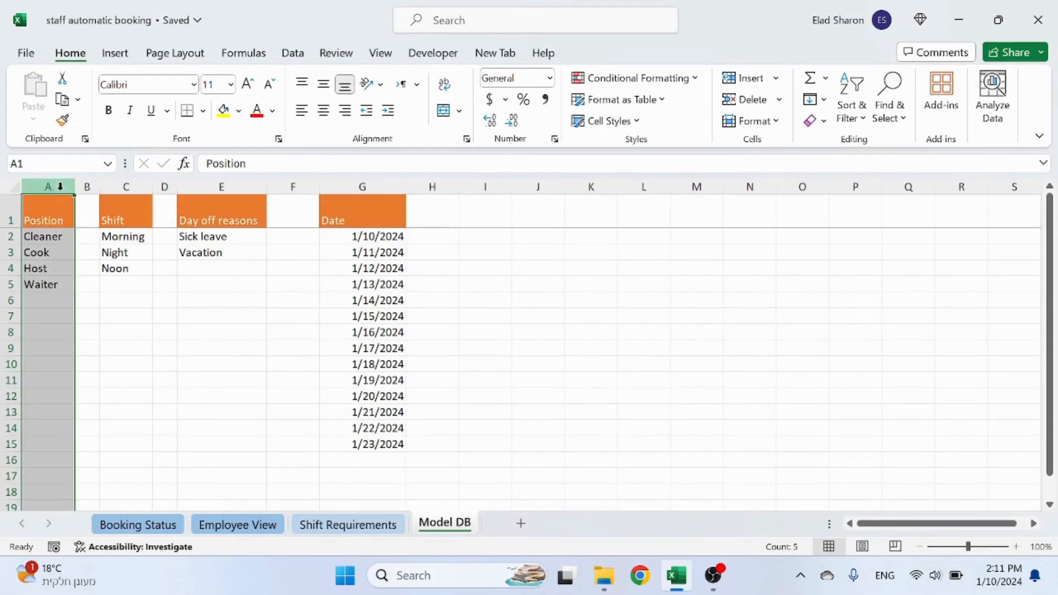
left_click(125, 186)
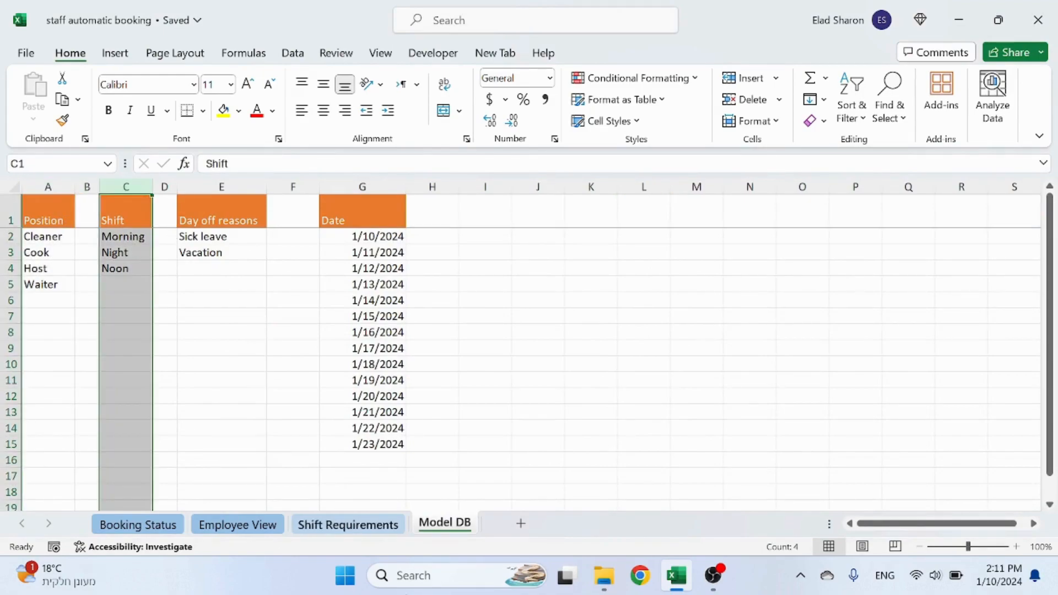
left_click(374, 525)
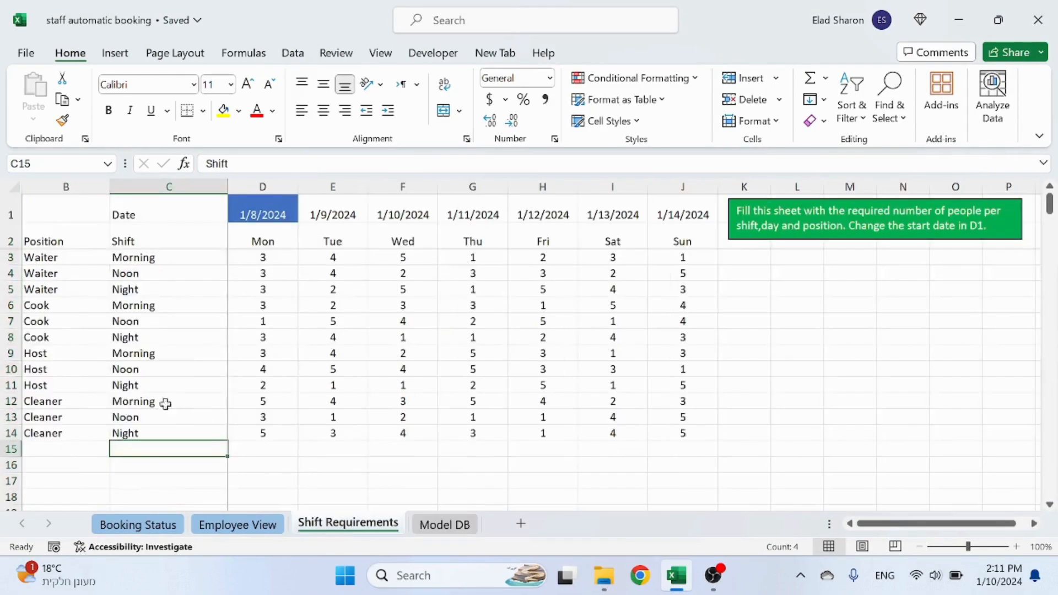
left_click(89, 431)
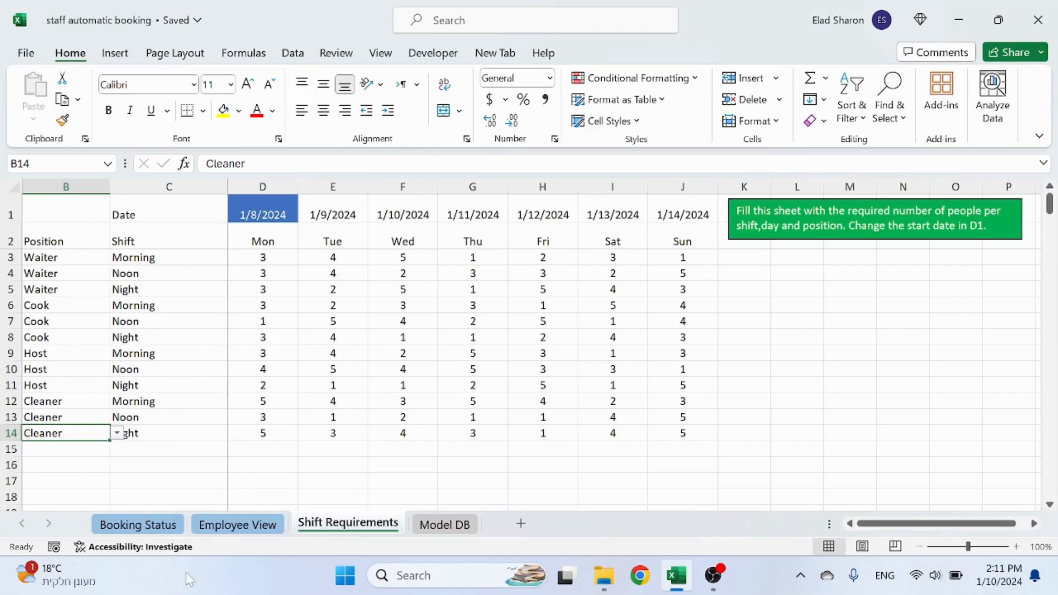
Open Model Setup from the Booking Status sheet's home screen and check the list of existing shifts.
left_click(165, 524)
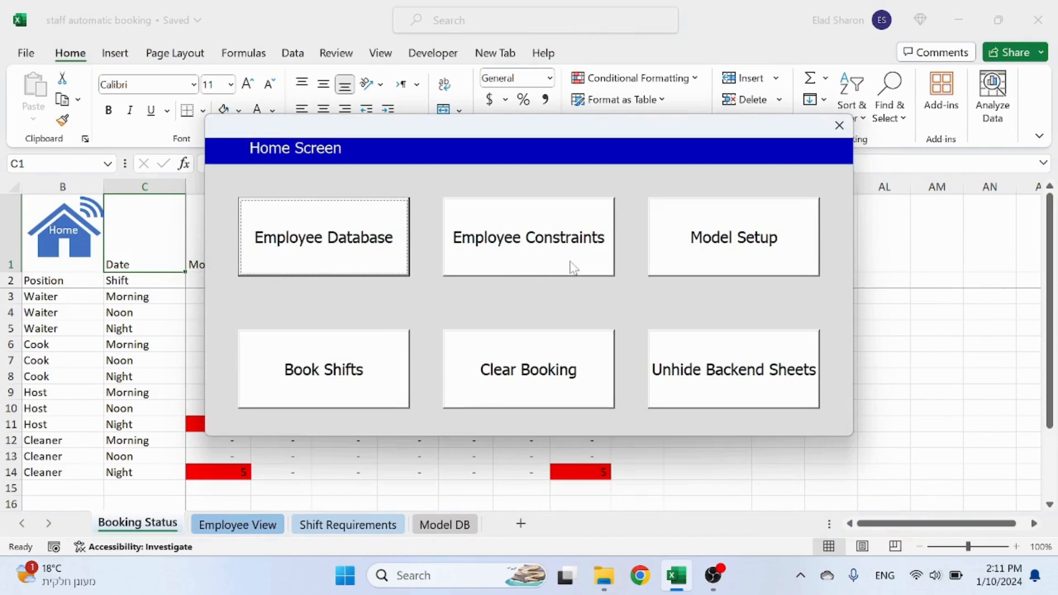
left_click(727, 242)
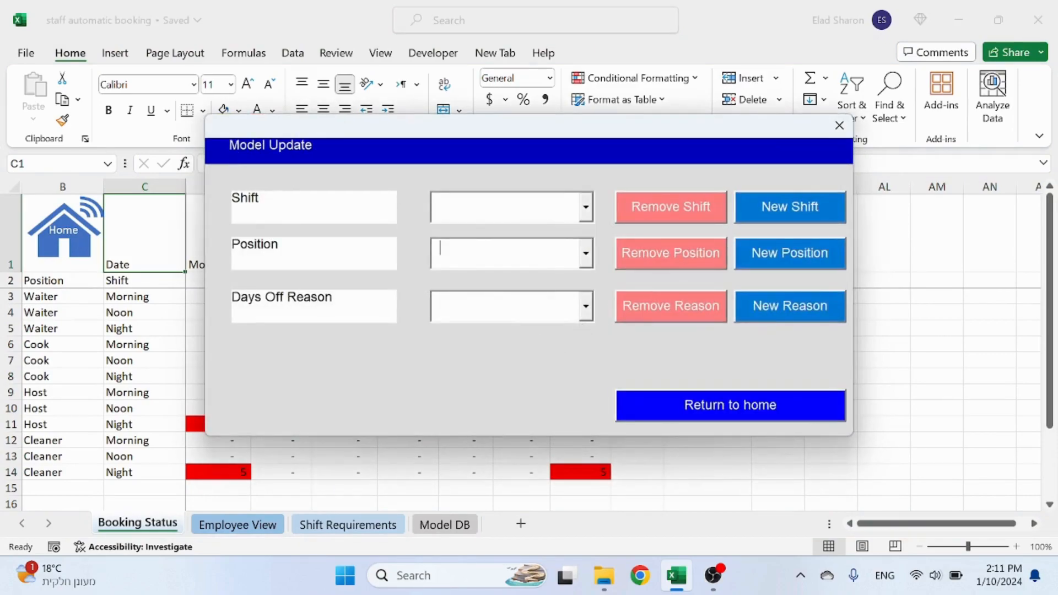
left_click(585, 208)
left_click(585, 208)
Add a new shift named Test, check the shift list, and close the Model Update form.
left_click(786, 214)
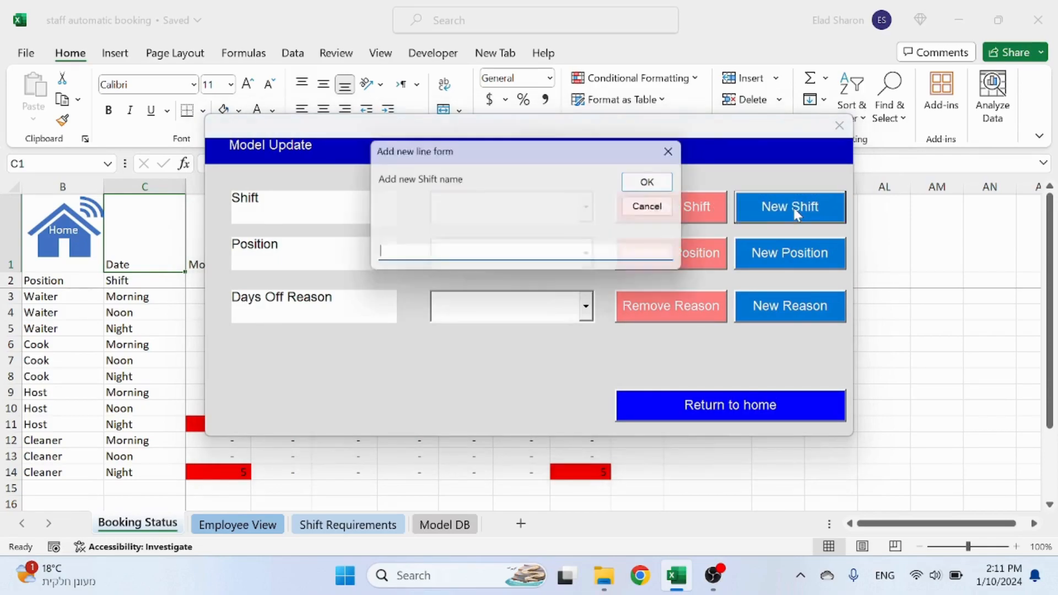
type("Test")
left_click(655, 182)
left_click(587, 208)
left_click(586, 208)
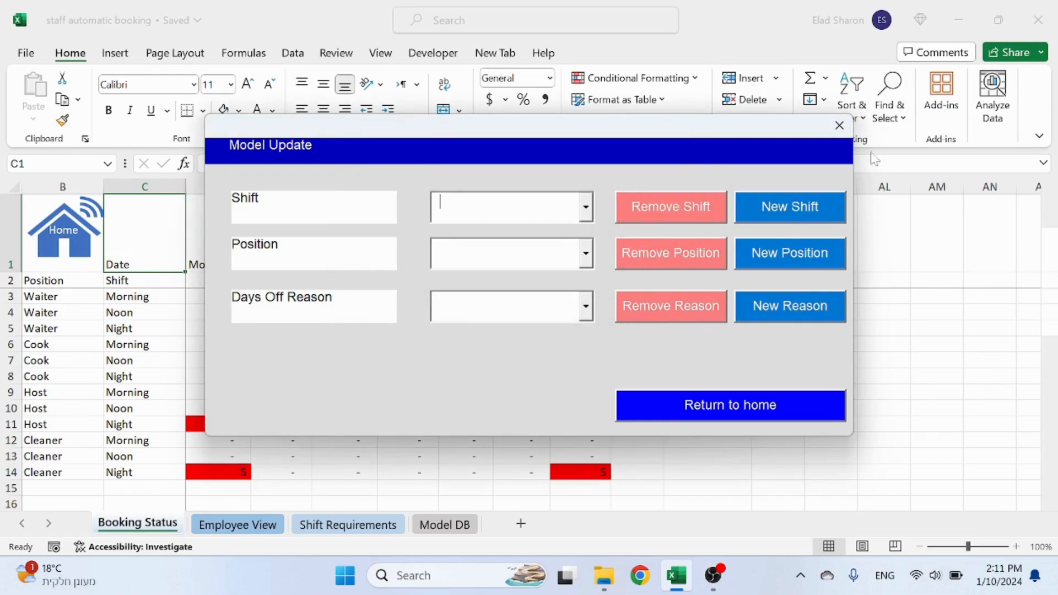
left_click(839, 125)
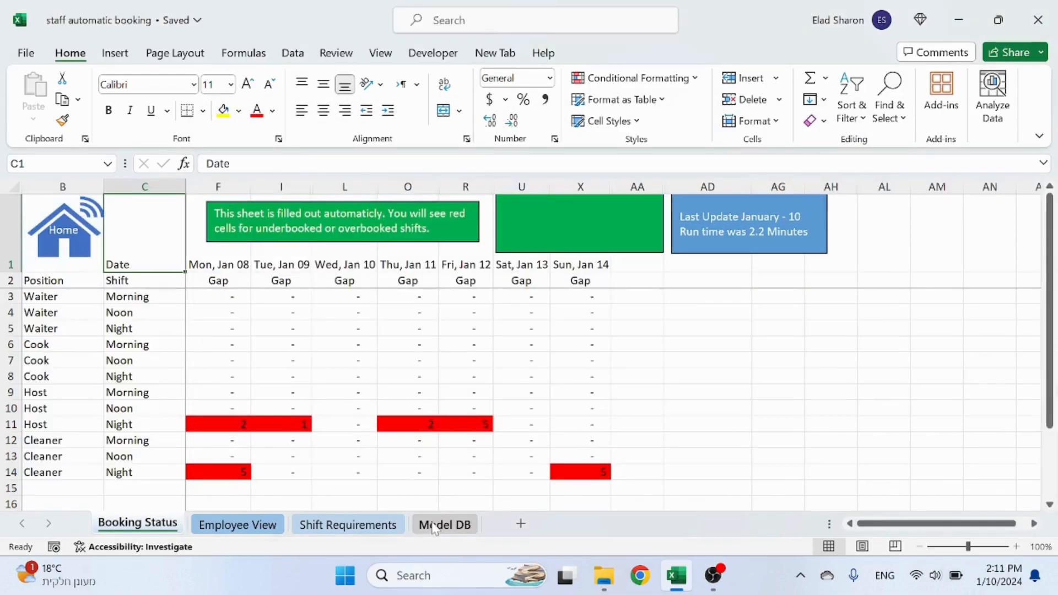
Delete the Test entry in C5 from the Shift list on the Model DB sheet.
left_click(432, 524)
left_click(126, 286)
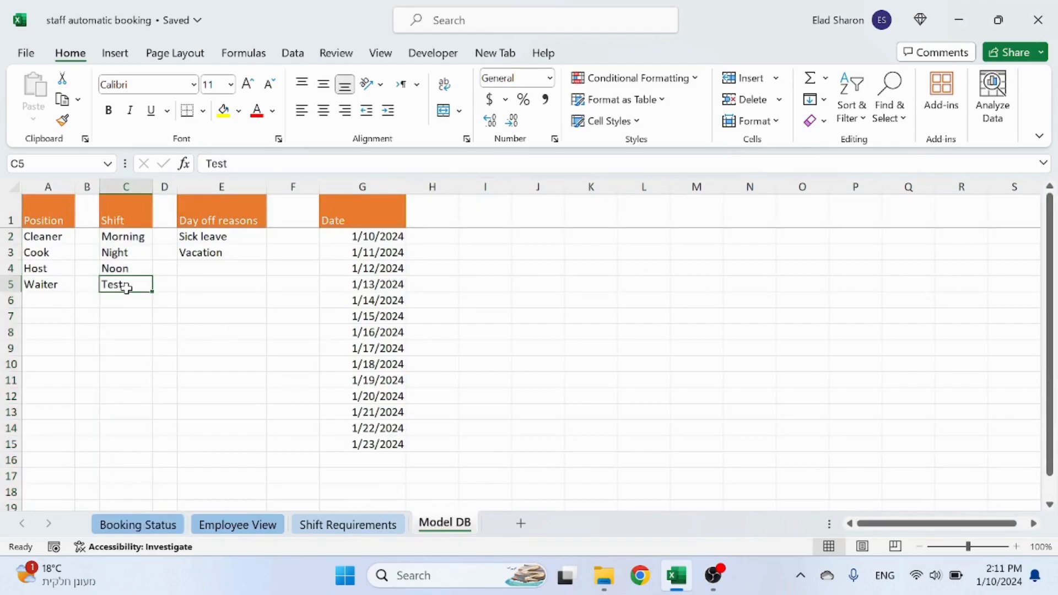
key("Delete")
scroll(154, 352, "down", 1)
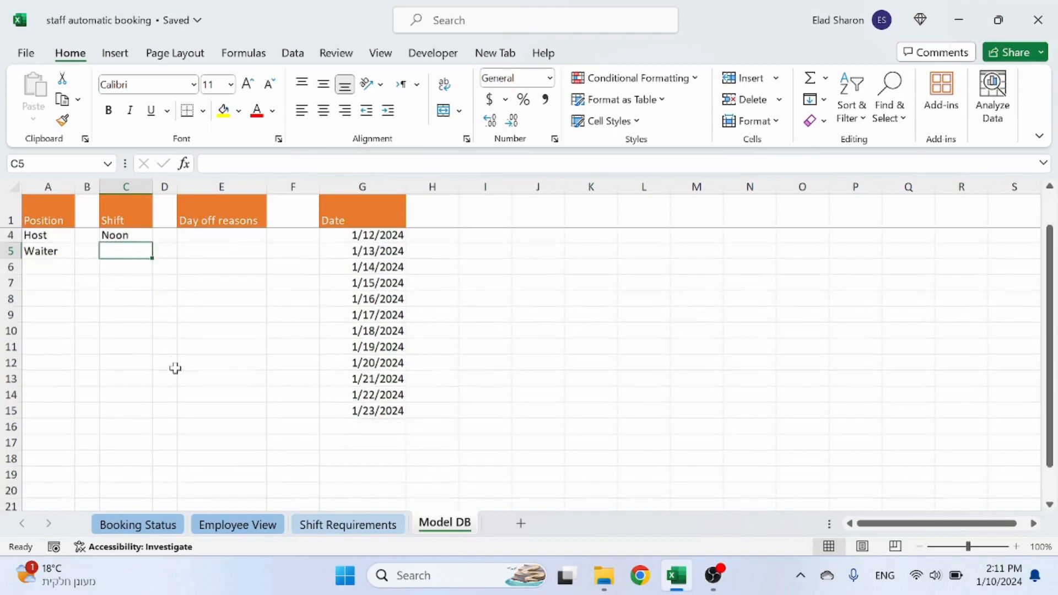
scroll(385, 463, "up", 1)
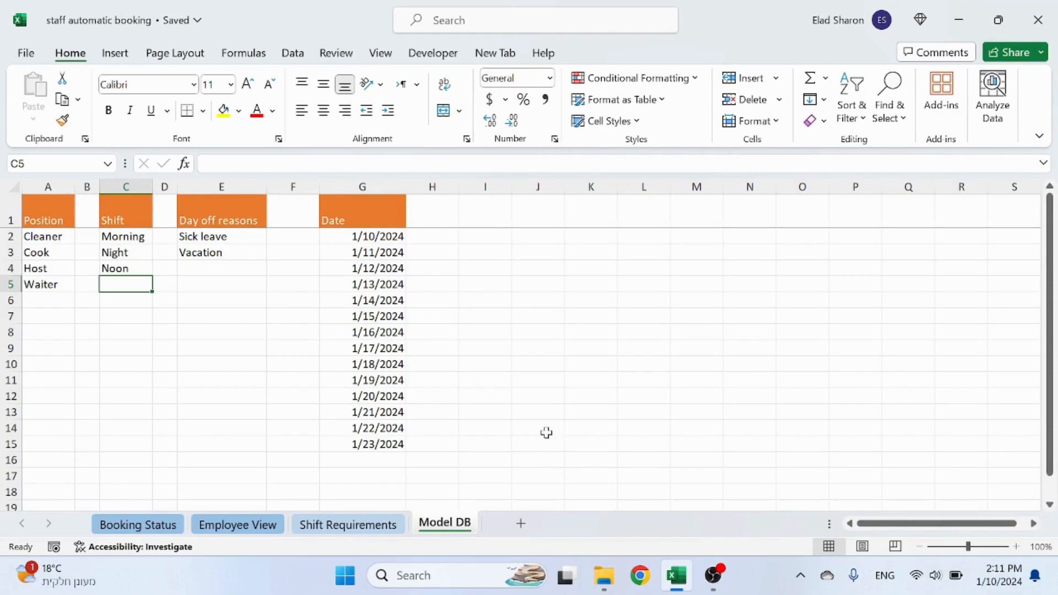
Examine the Position and Shift columns on the Shift Requirements sheet and select the first Waiter cell, B3.
left_click(380, 526)
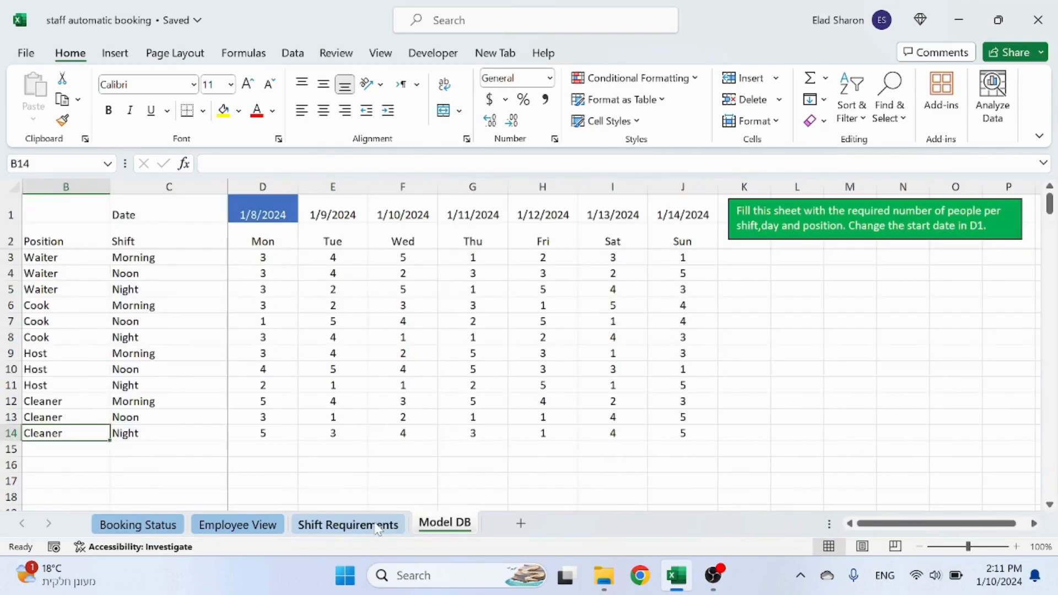
left_click(68, 188)
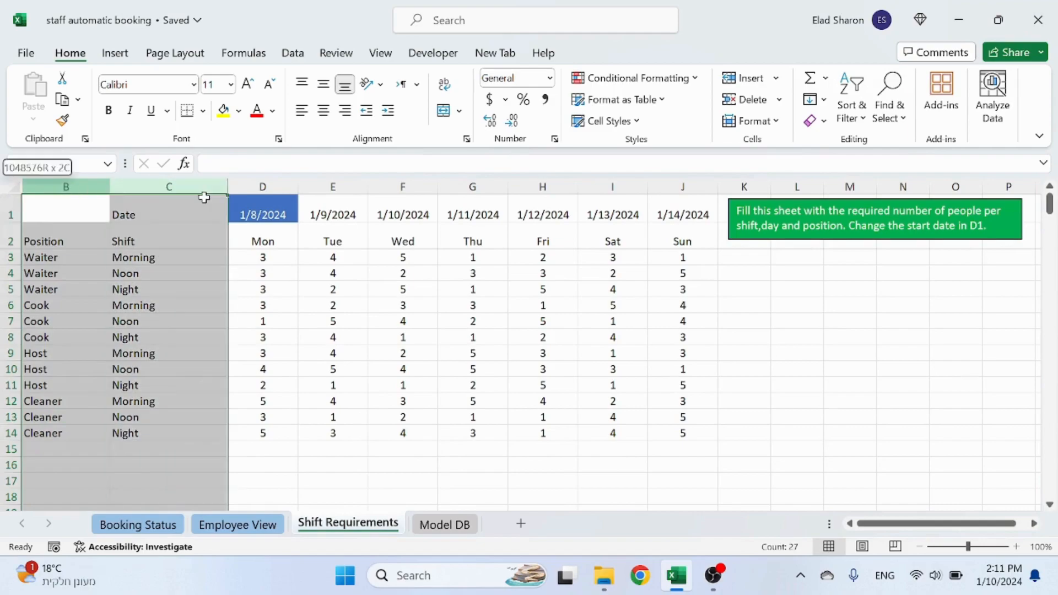
left_click(139, 309)
left_click(95, 256)
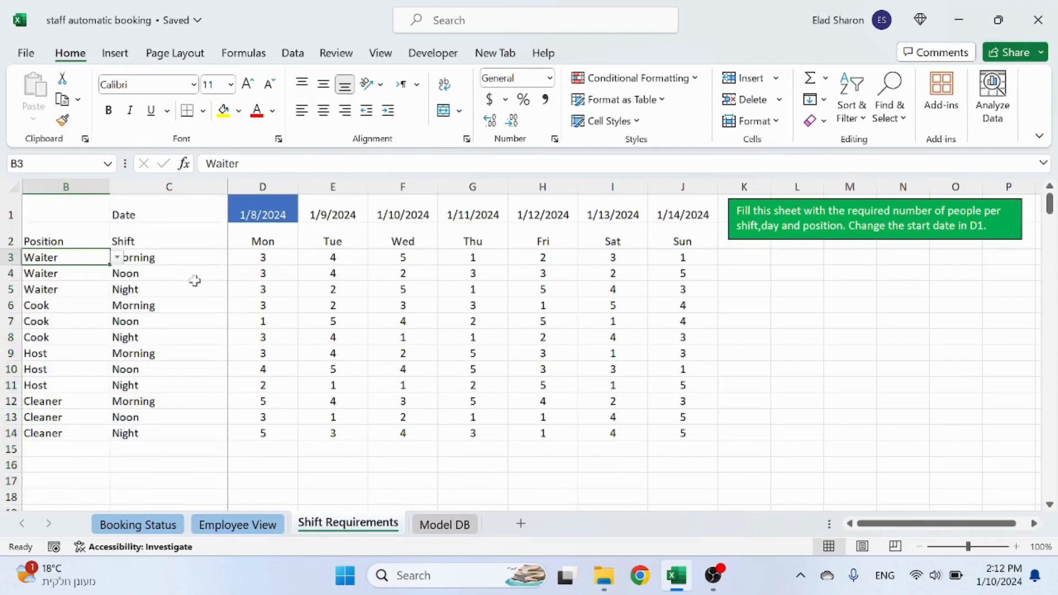
Enter the formula =OFFSET('Model DB'!A2,,,COUNTA('Model DB'!A:A)-1,) in cell K4 of the Shift Requirements sheet.
left_click(746, 275)
type("=off")
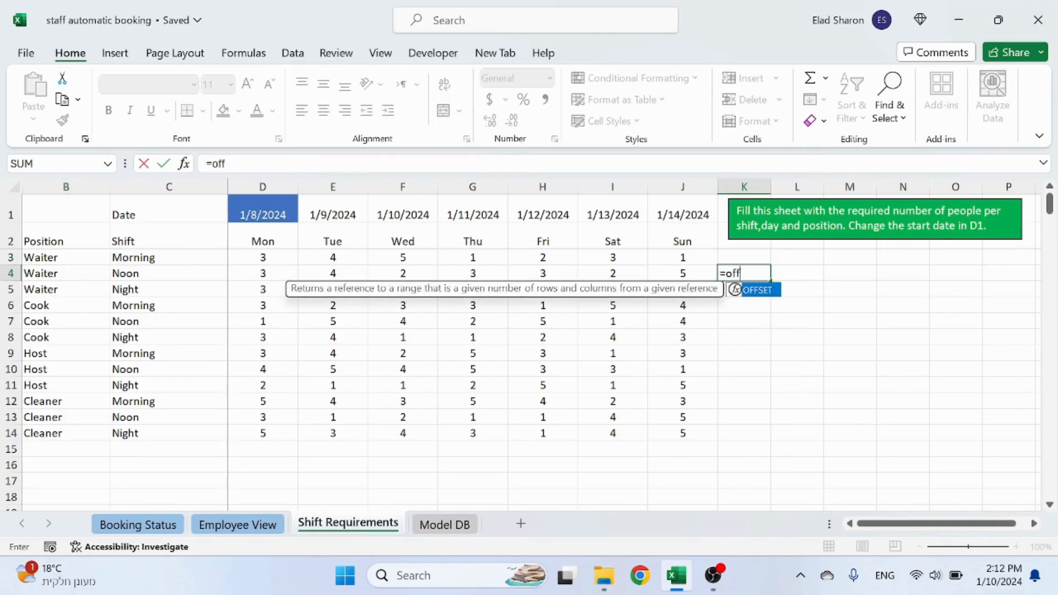
key("Tab")
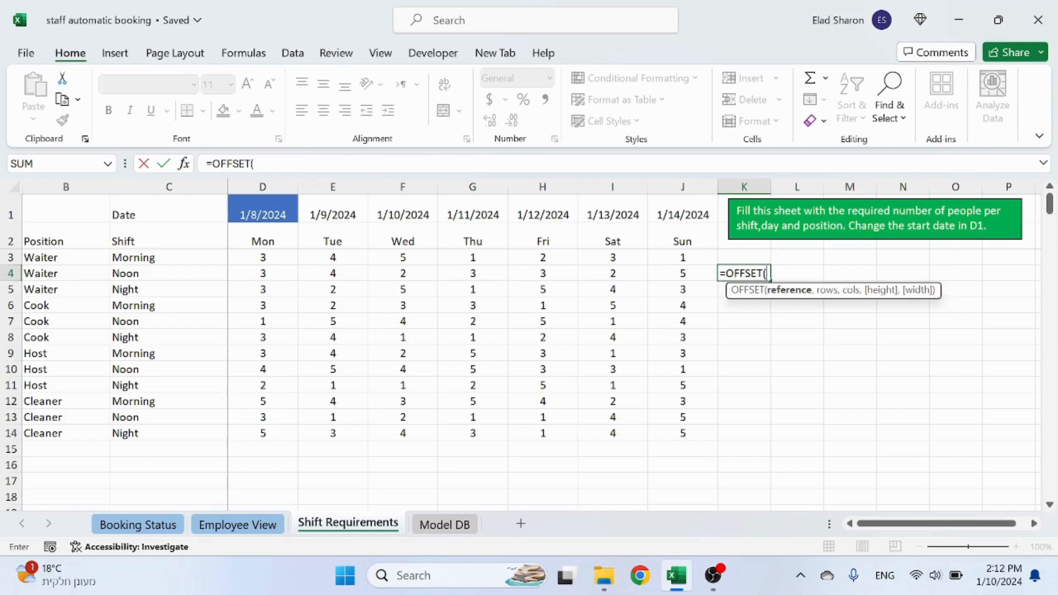
left_click(443, 523)
left_click(47, 236)
type(",")
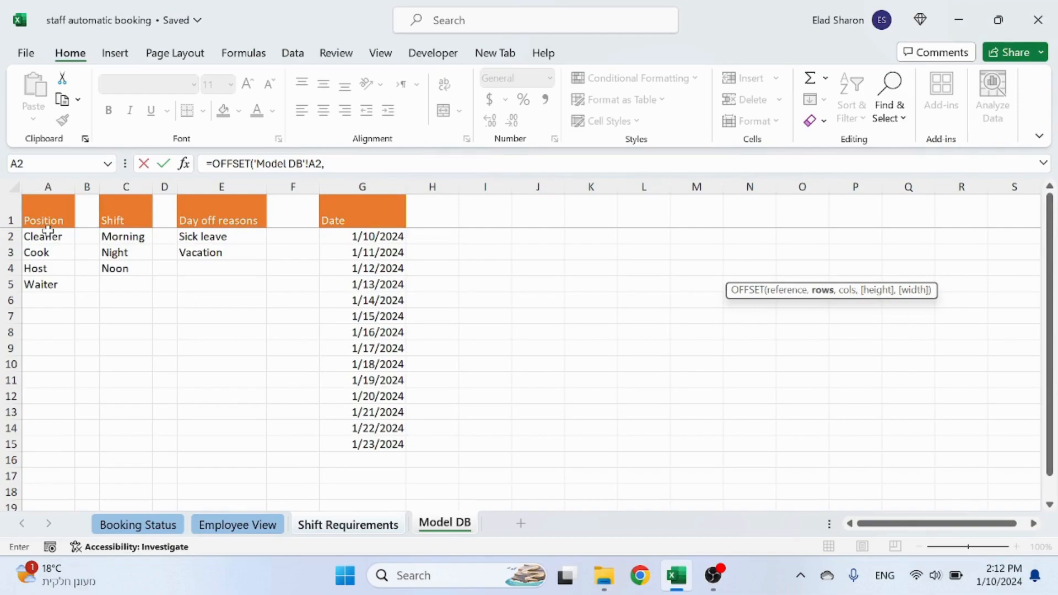
type(",,")
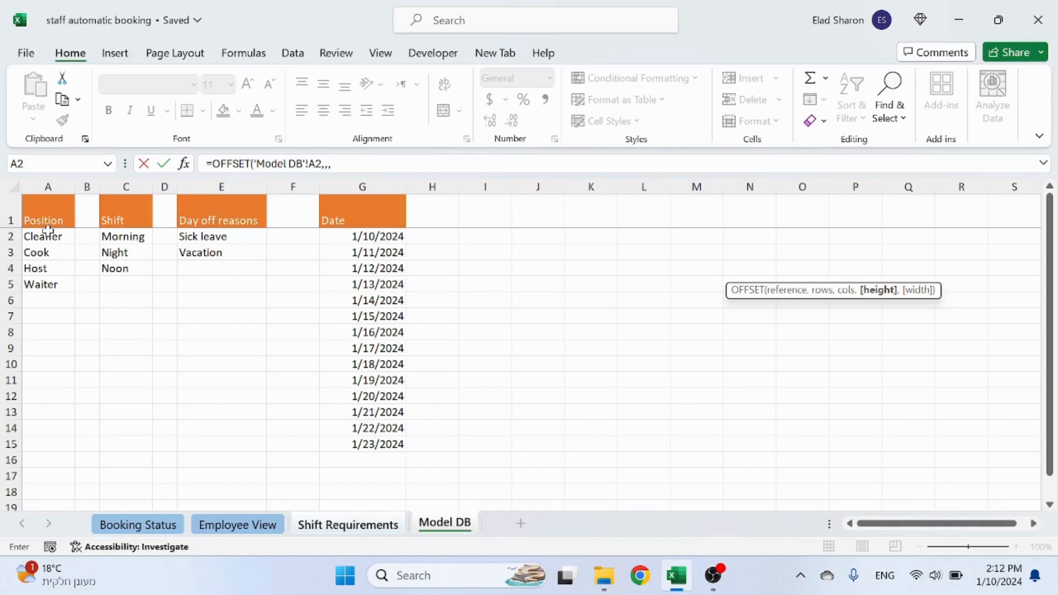
type("coun")
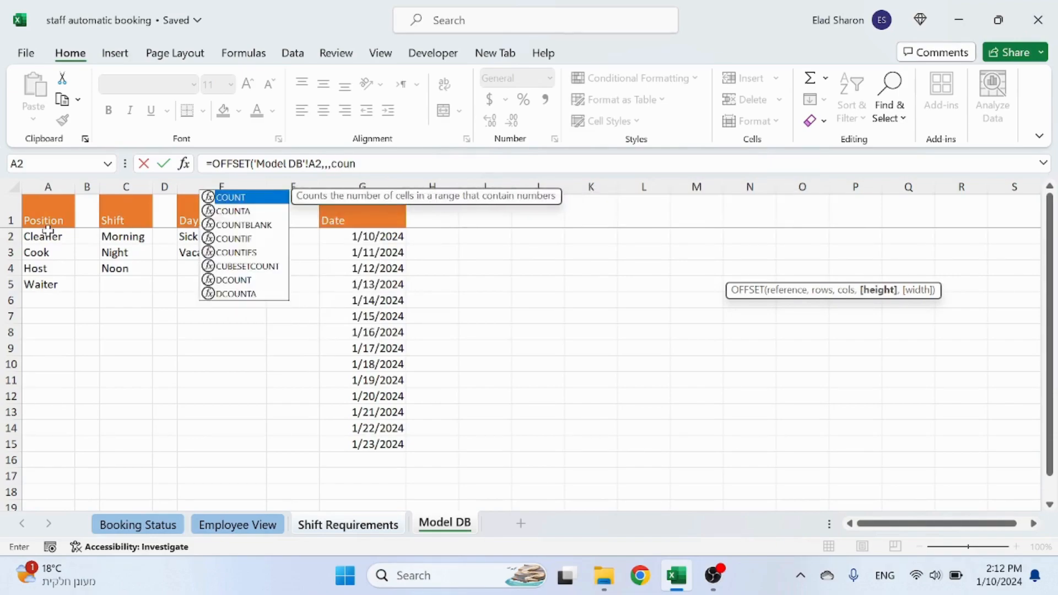
type("ta(")
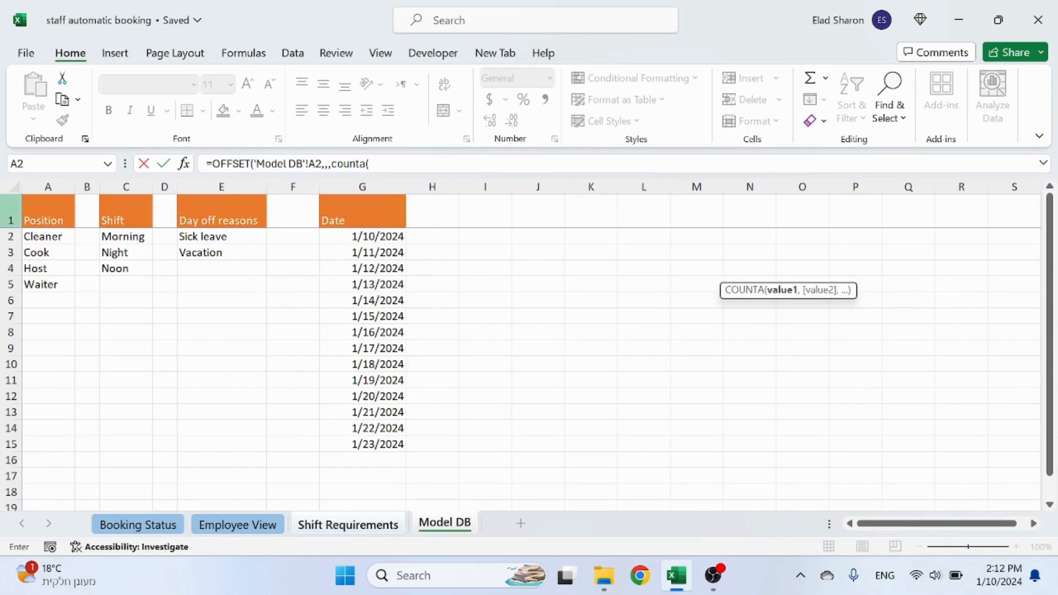
left_click(62, 186)
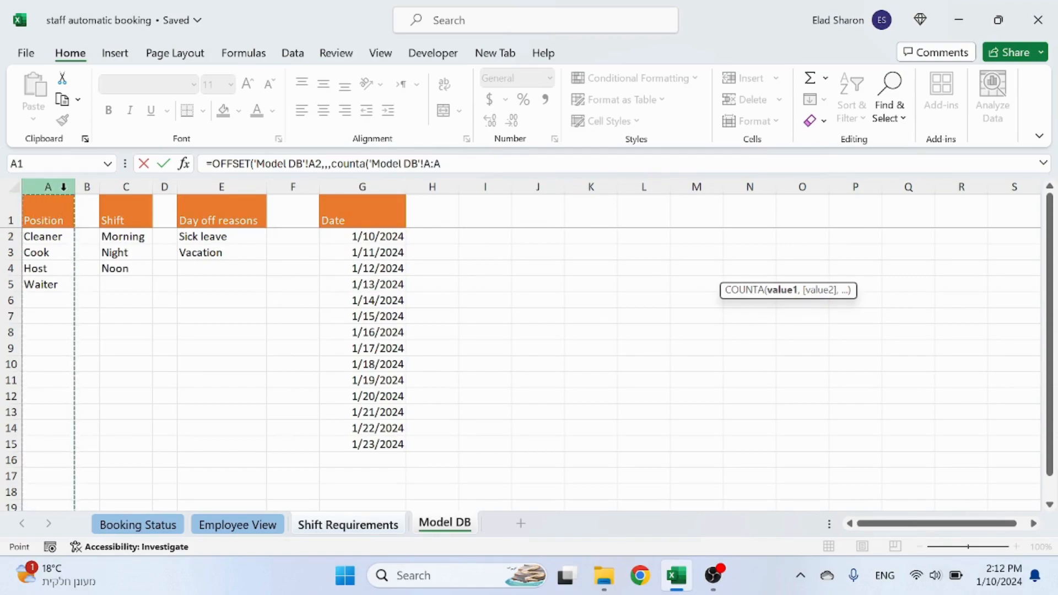
type(")-1,)")
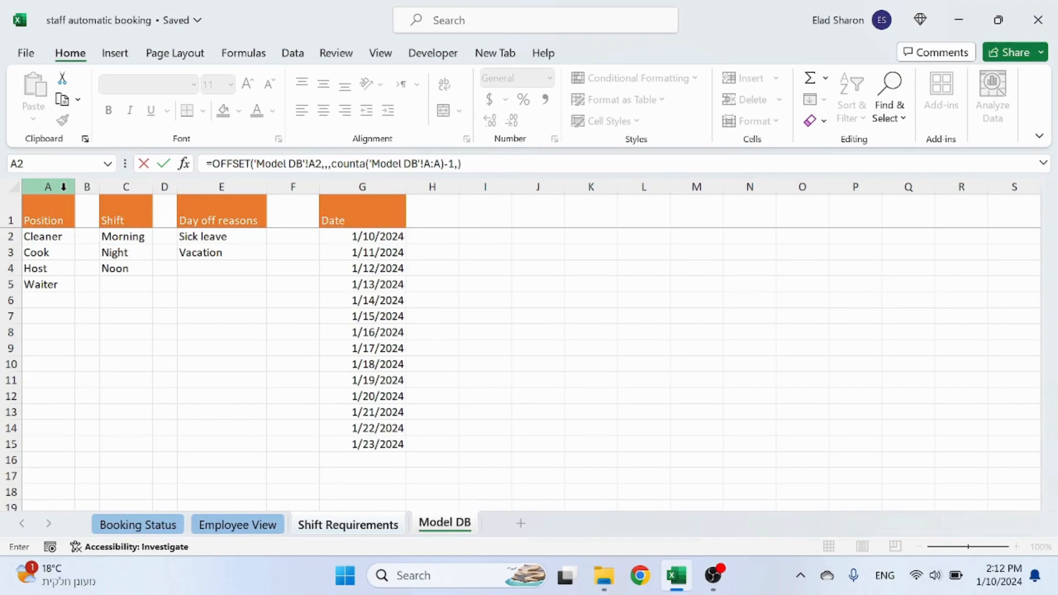
key("Return")
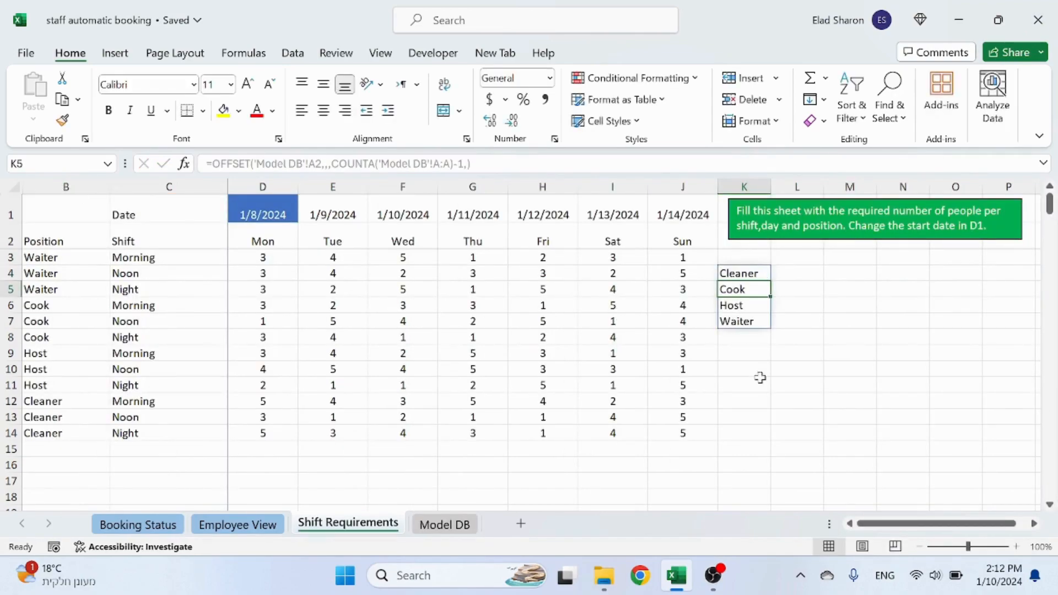
Copy the OFFSET formula text from cell K4.
key("Up")
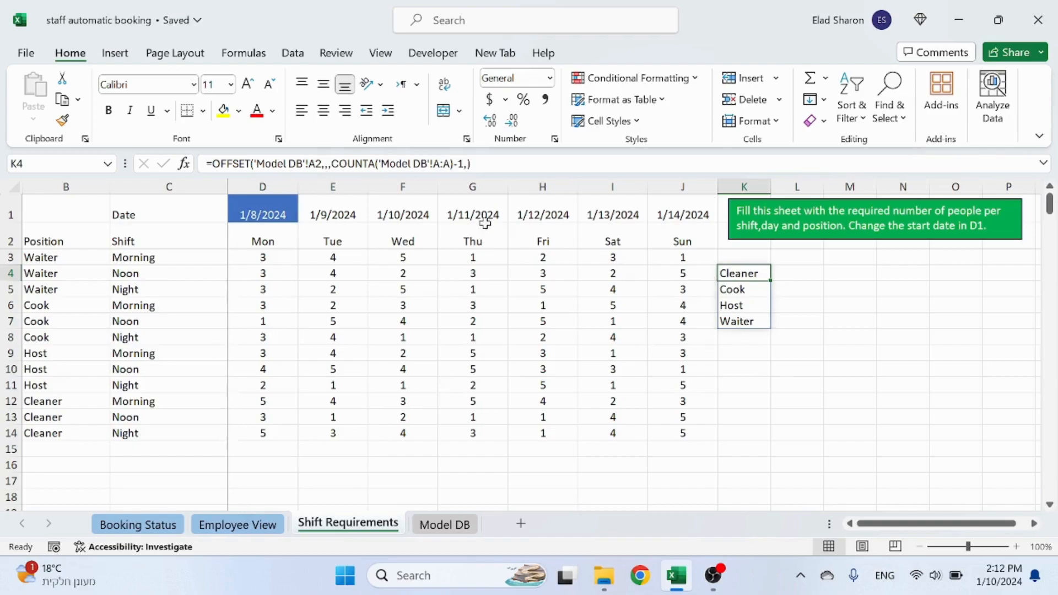
left_click_drag(478, 164, 232, 164)
key("Return")
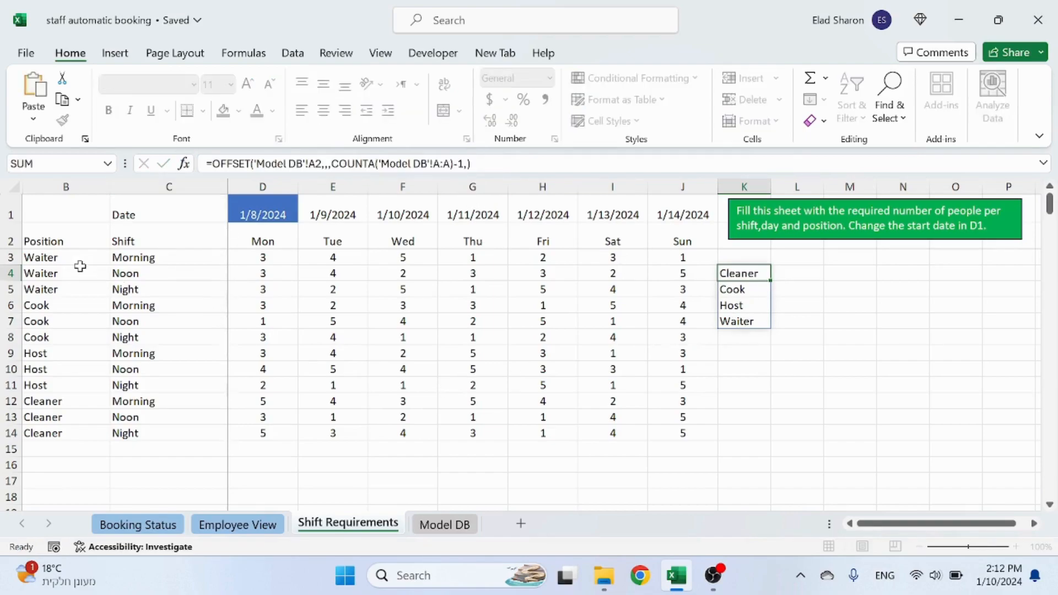
Apply List data validation to L4 with the source =OFFSET('Model DB'!A2,,,COUNTA('Model DB'!A:A)-1,), and check its dropdown choices.
left_click(77, 259)
left_click(803, 272)
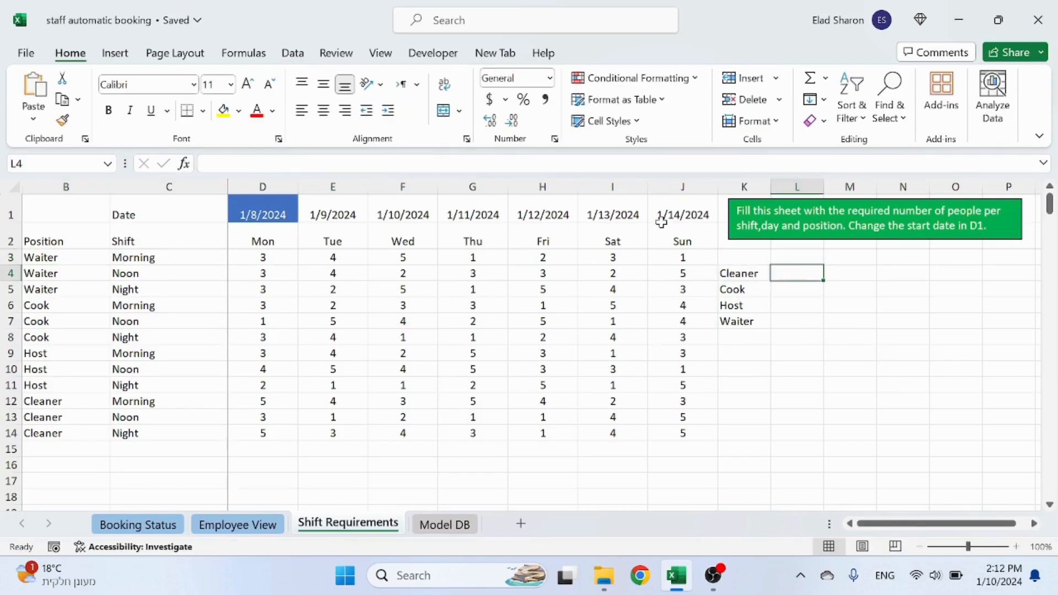
left_click(293, 54)
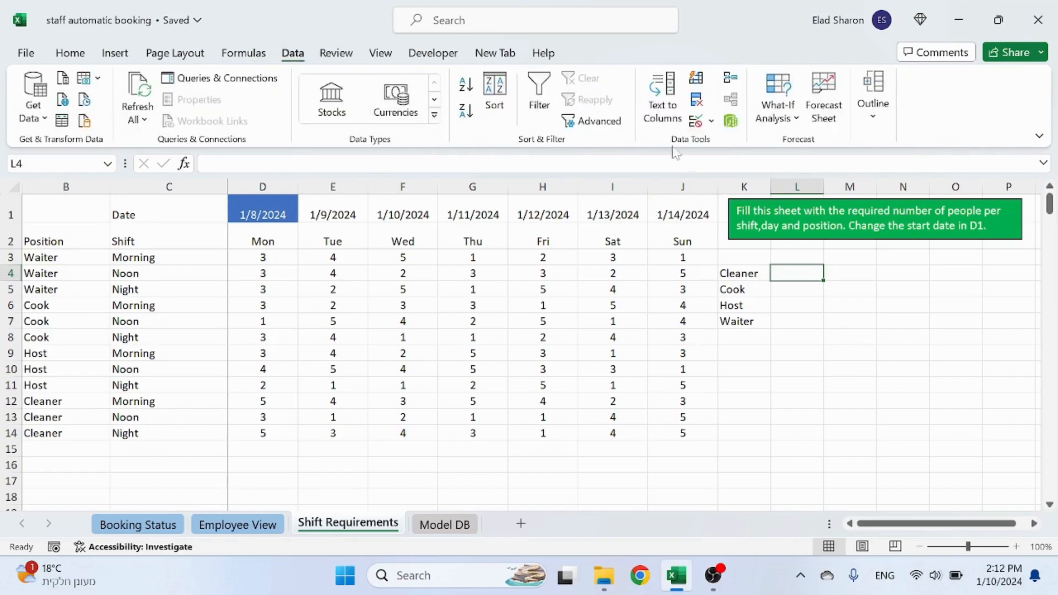
left_click(693, 121)
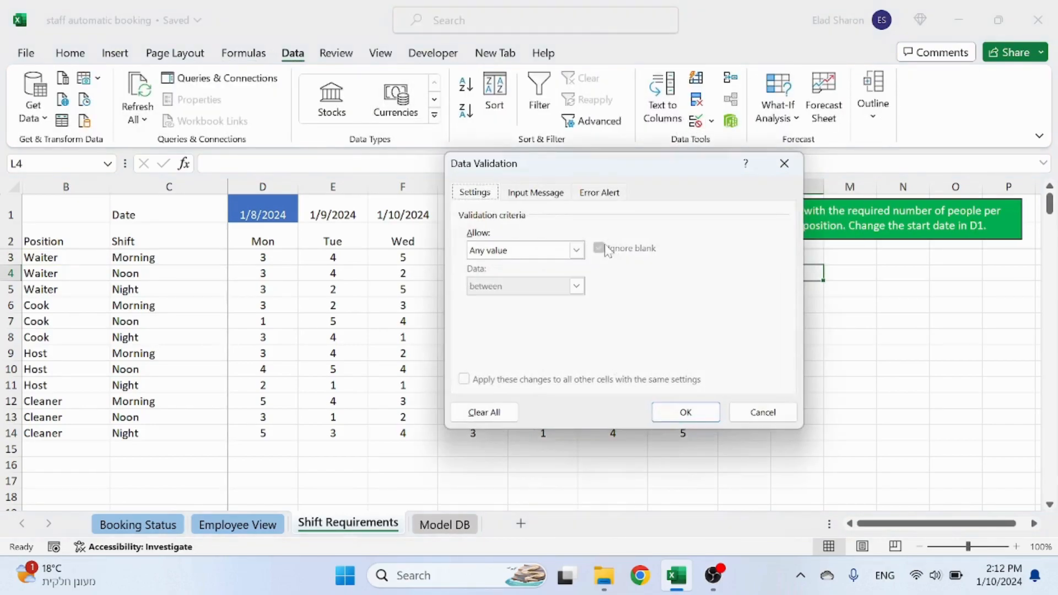
left_click(543, 202)
left_click(462, 197)
left_click(576, 250)
left_click(512, 297)
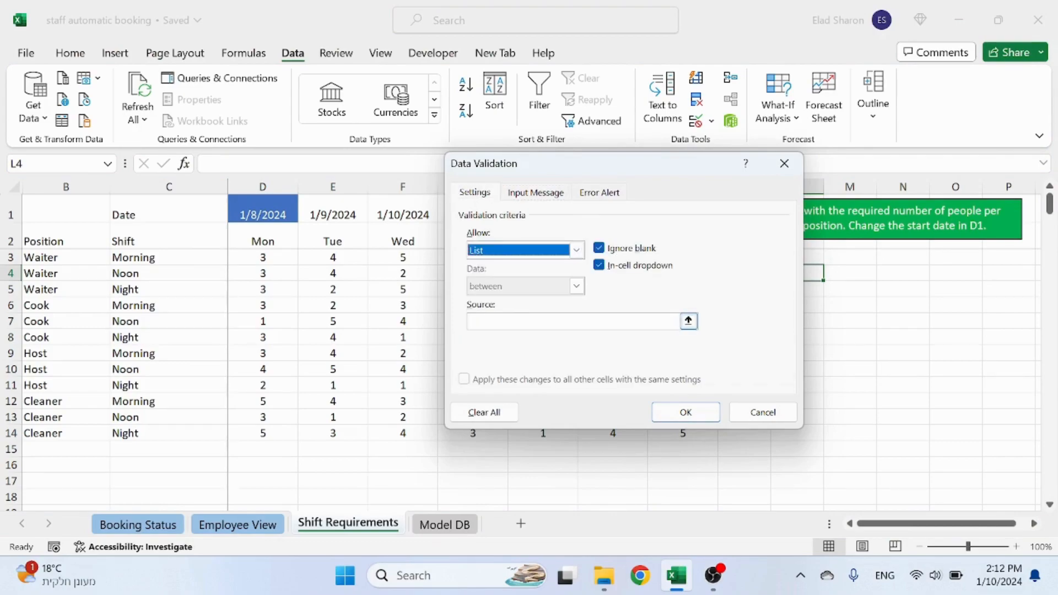
left_click(544, 321)
type("=OFFSET('Model DB'!A2,,,COUNTA('Model DB'!A:A)-1,)")
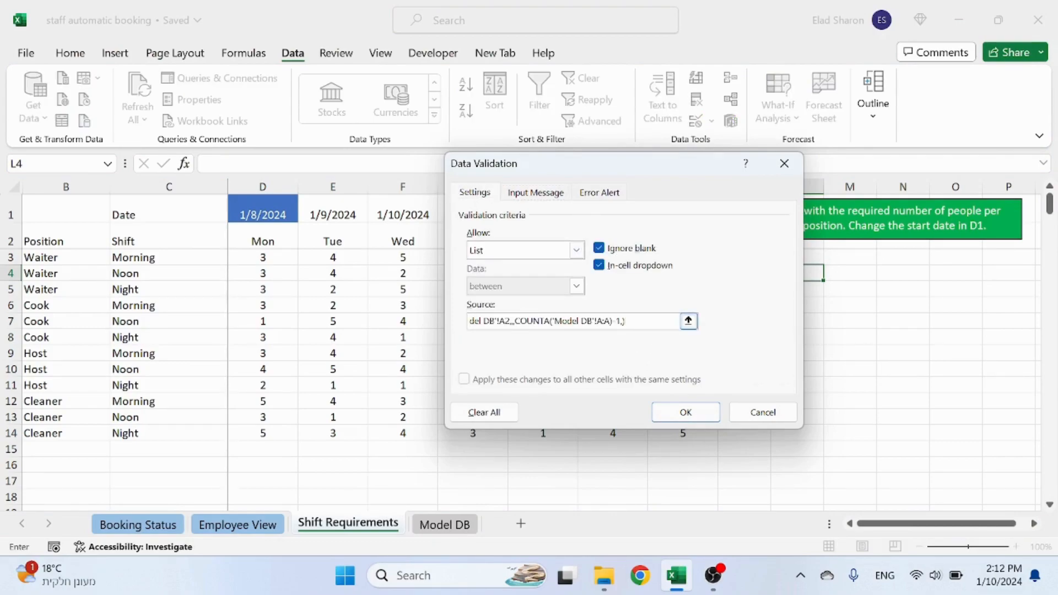
left_click(684, 413)
left_click(830, 273)
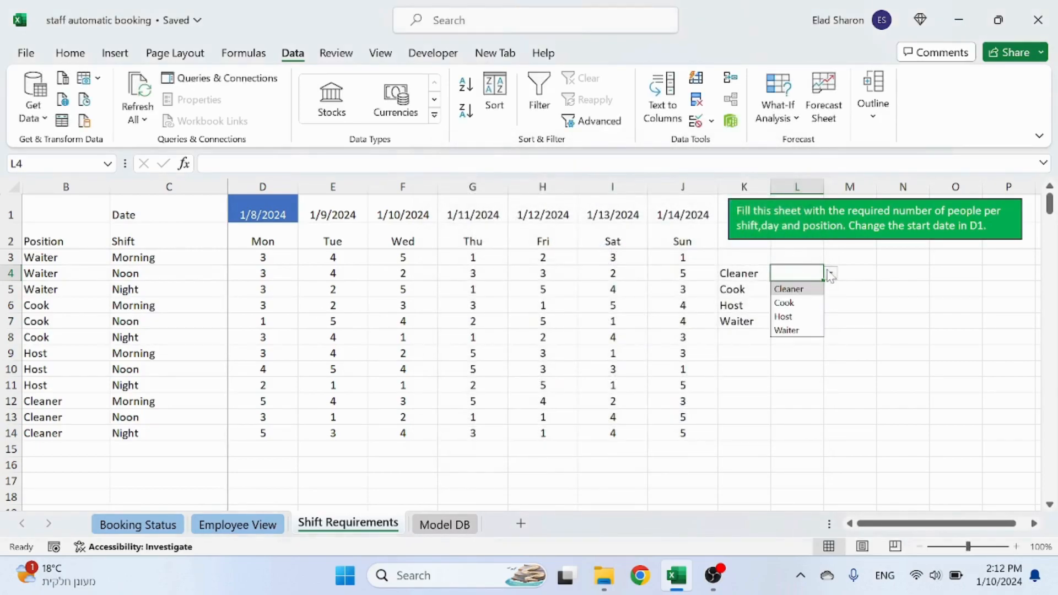
left_click(846, 270)
Add a test entry t in A6 below the Position list on the Model DB sheet.
left_click(441, 525)
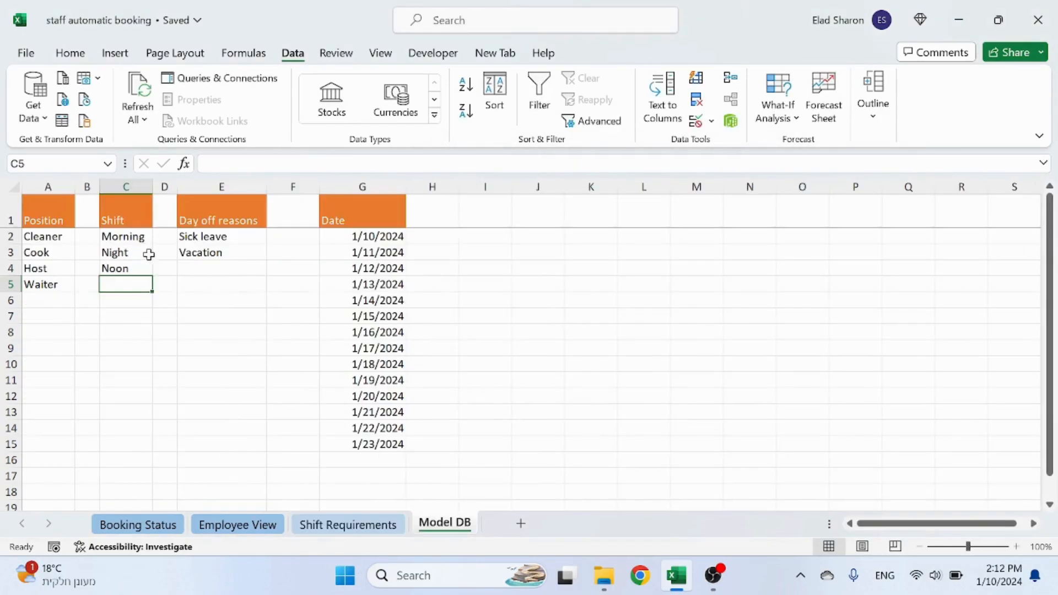
type("t")
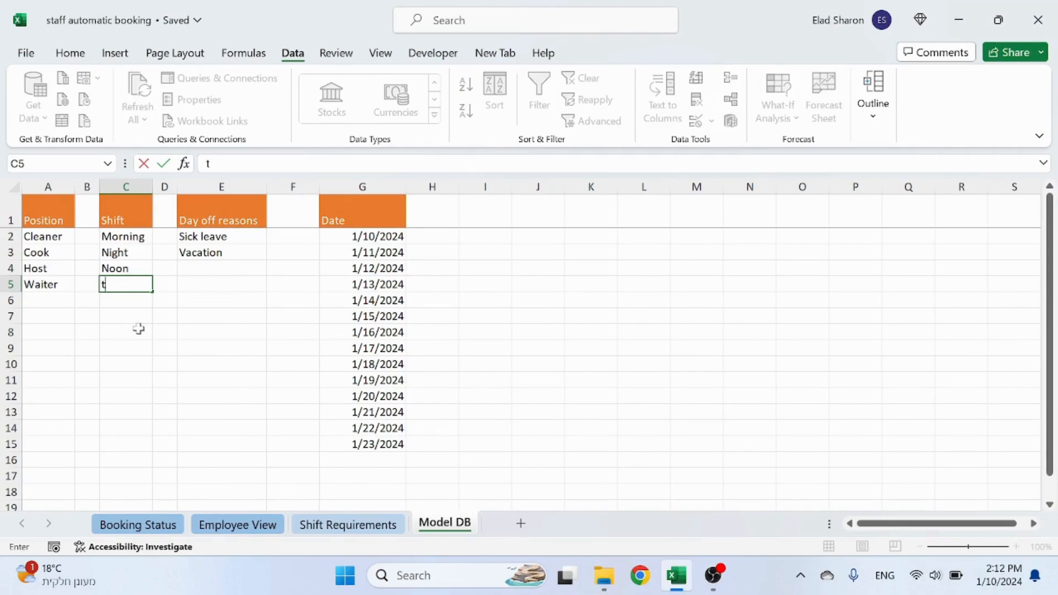
key("Escape")
left_click(49, 301)
type("t")
left_click(130, 332)
Check the position list in column K and the dropdown in L4 on the Shift Requirements sheet.
left_click(363, 527)
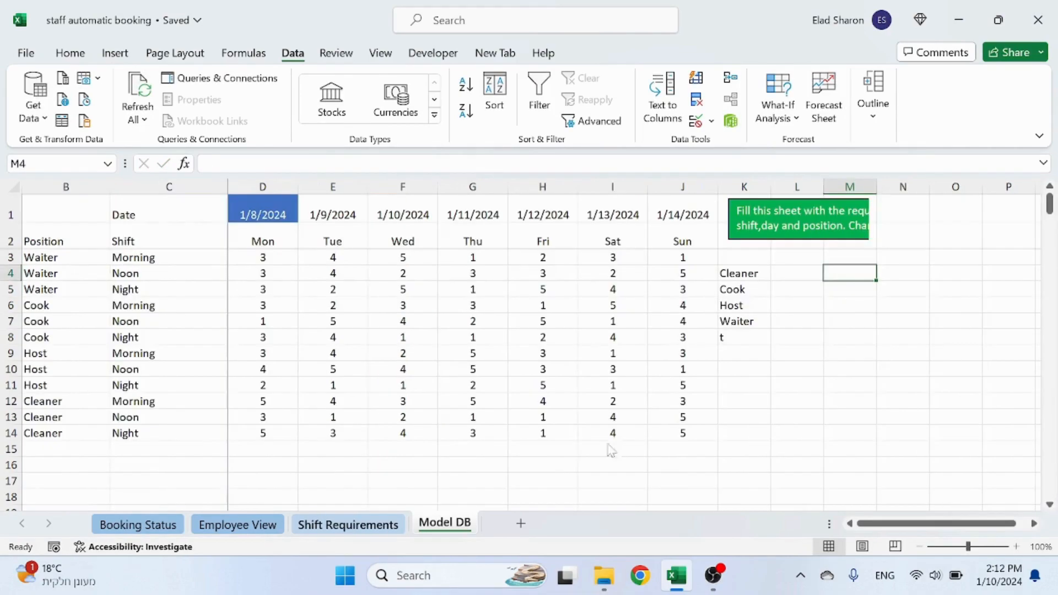
left_click(727, 340)
left_click(793, 275)
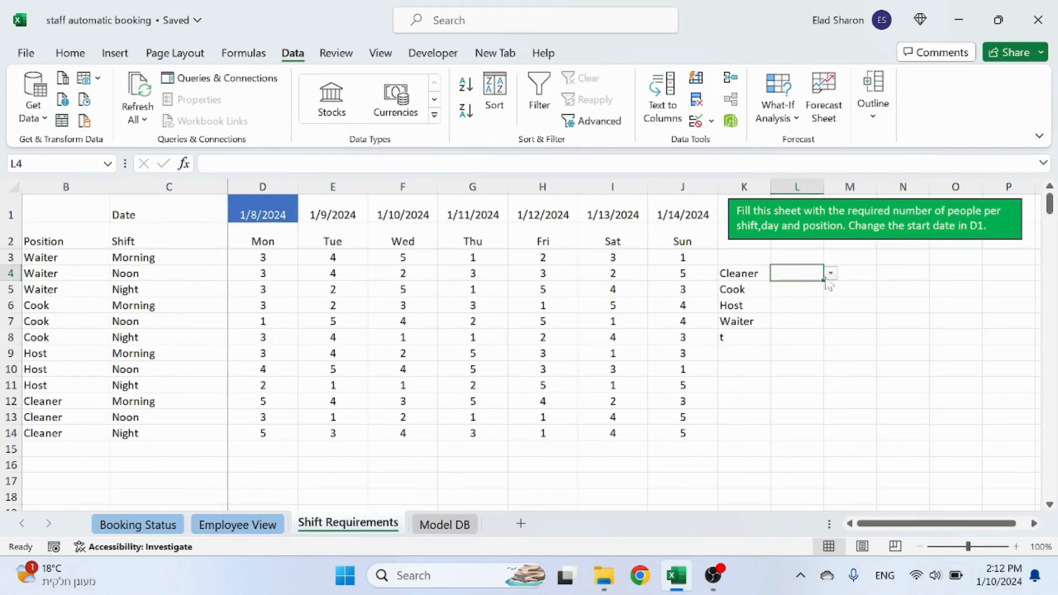
left_click(831, 274)
left_click(830, 275)
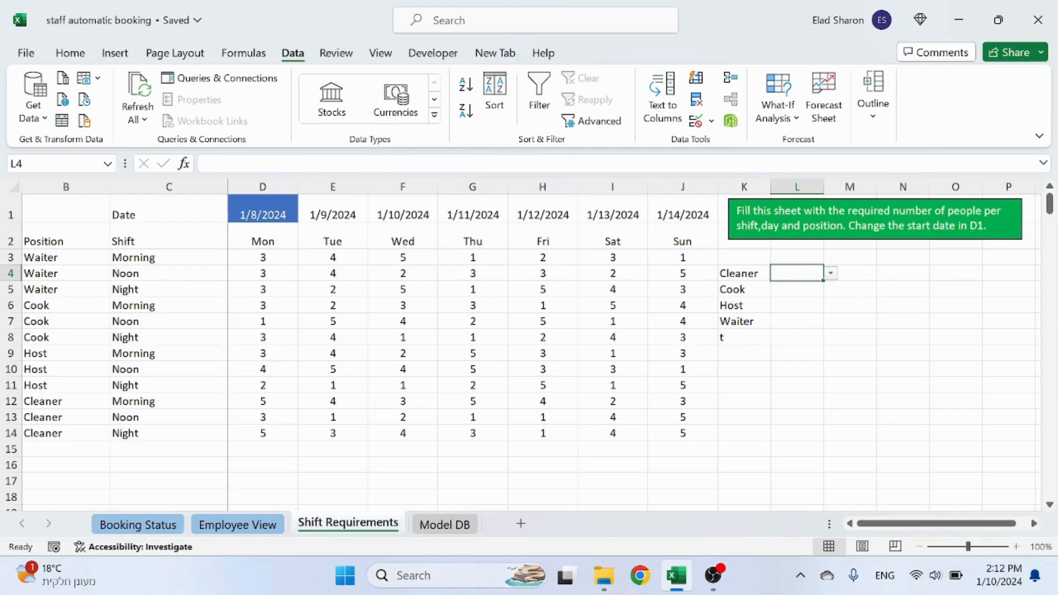
Delete the test entry in A6 from the Position list on the Model DB sheet.
left_click(444, 523)
left_click(60, 298)
key("Delete")
left_click(221, 412)
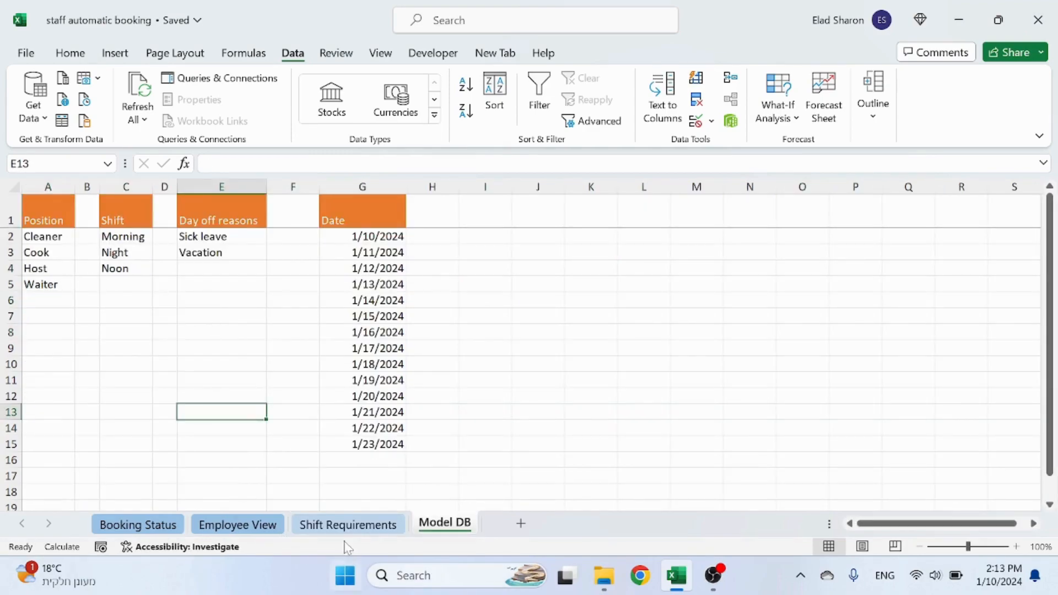
Delete the OFFSET formula from cell K4 on the Shift Requirements sheet.
left_click(363, 524)
left_click(753, 277)
key("Delete")
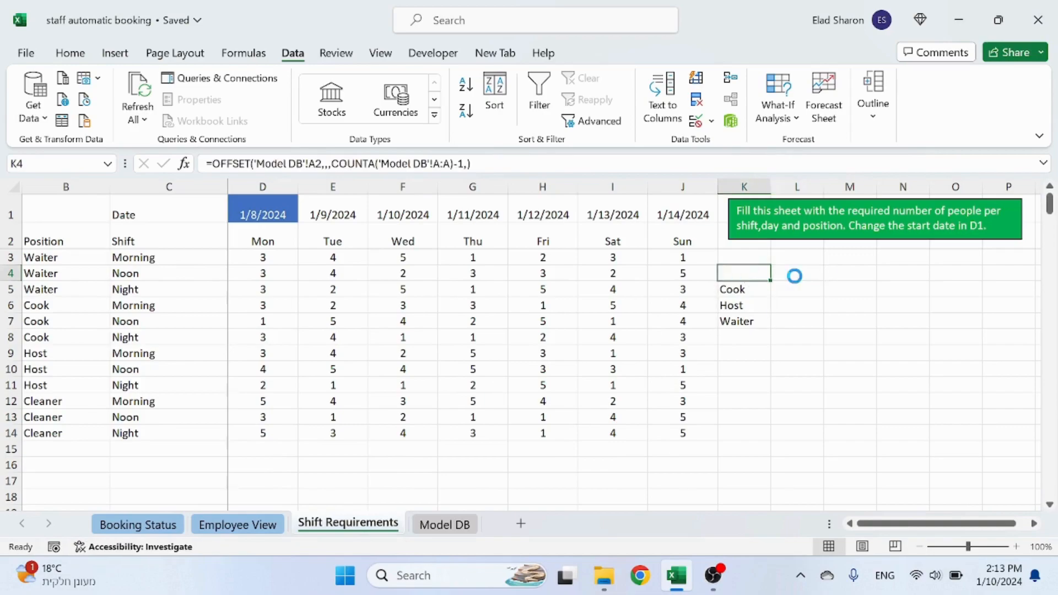
left_click(793, 276)
left_click(736, 325)
Copy the blank cell L5 over L4 to remove its dropdown validation.
left_click(799, 263)
left_click(799, 285)
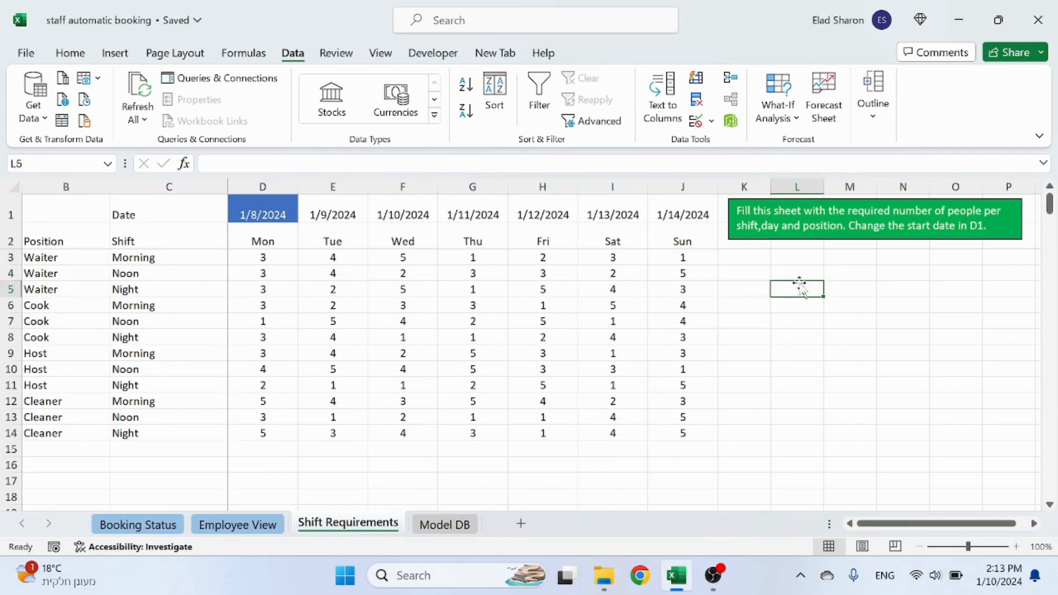
key("ctrl+c")
left_click(802, 273)
key("ctrl+v")
left_click(757, 283)
left_click(761, 274)
key("ctrl+z")
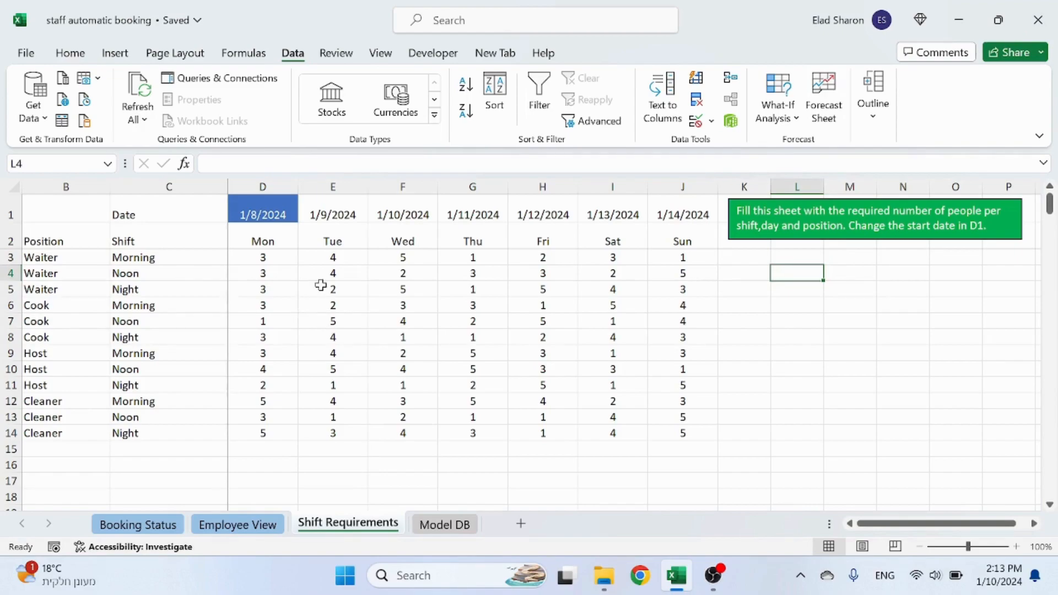
Inspect the TEXT formula and its "ddd" format in D2, leaving the cell without editing it.
left_click(282, 246)
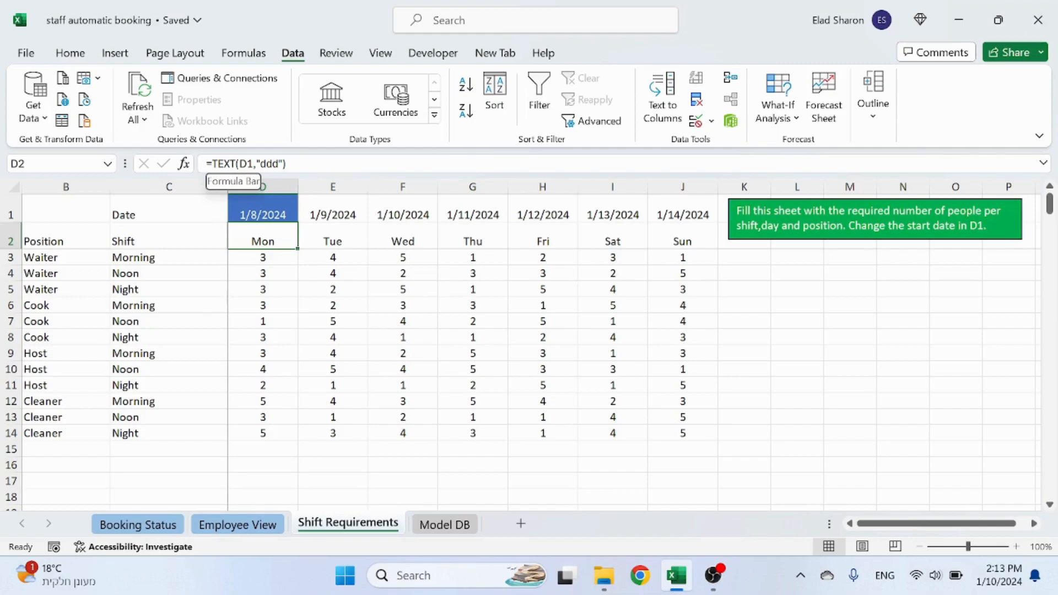
left_click(269, 164)
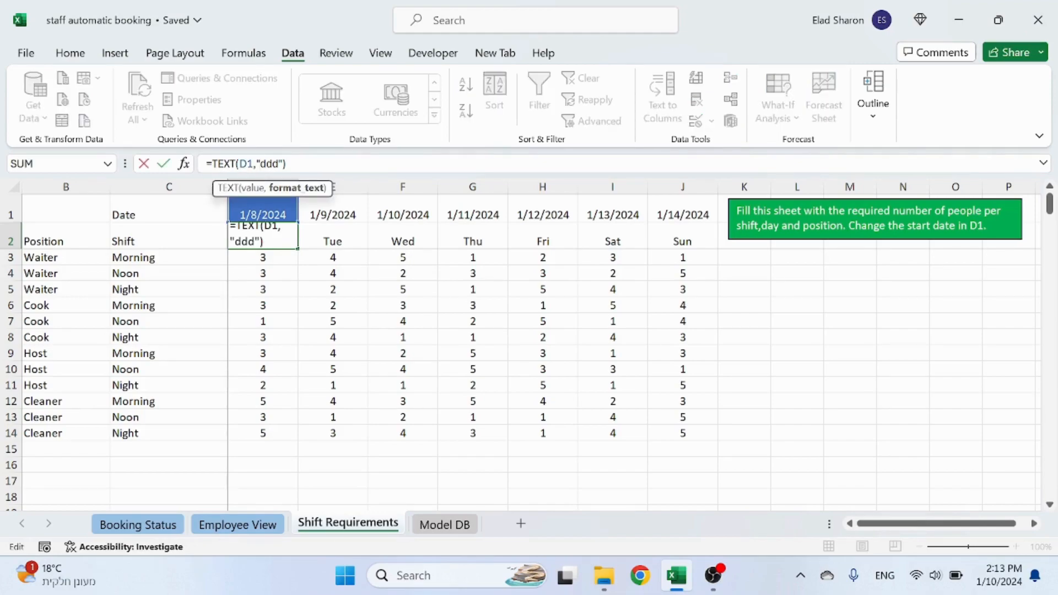
left_click_drag(267, 163, 279, 164)
key("Escape")
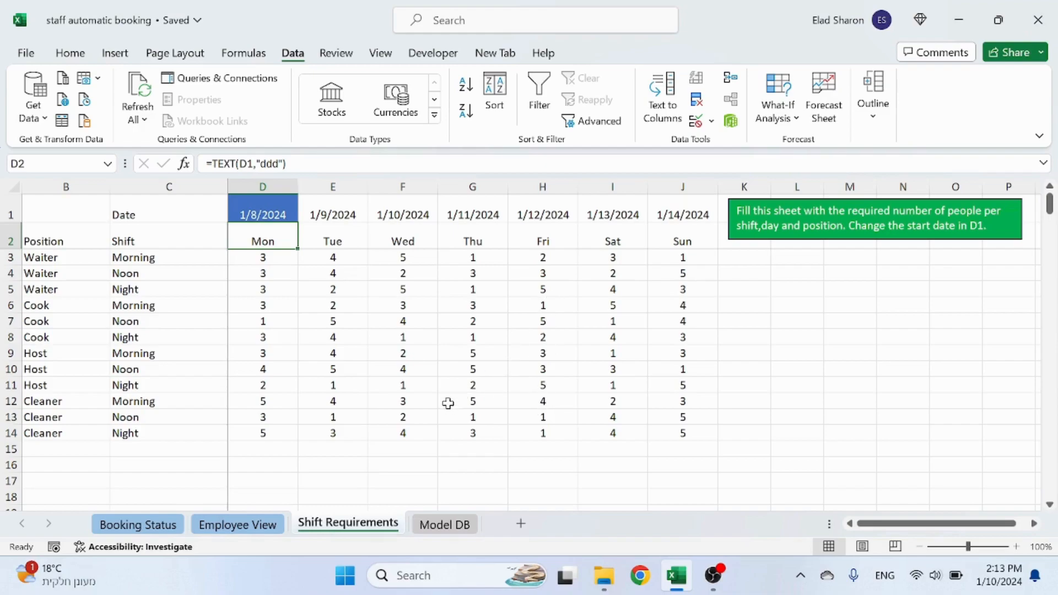
Go to the Employee View sheet and unhide the Booked sheet.
left_click(266, 522)
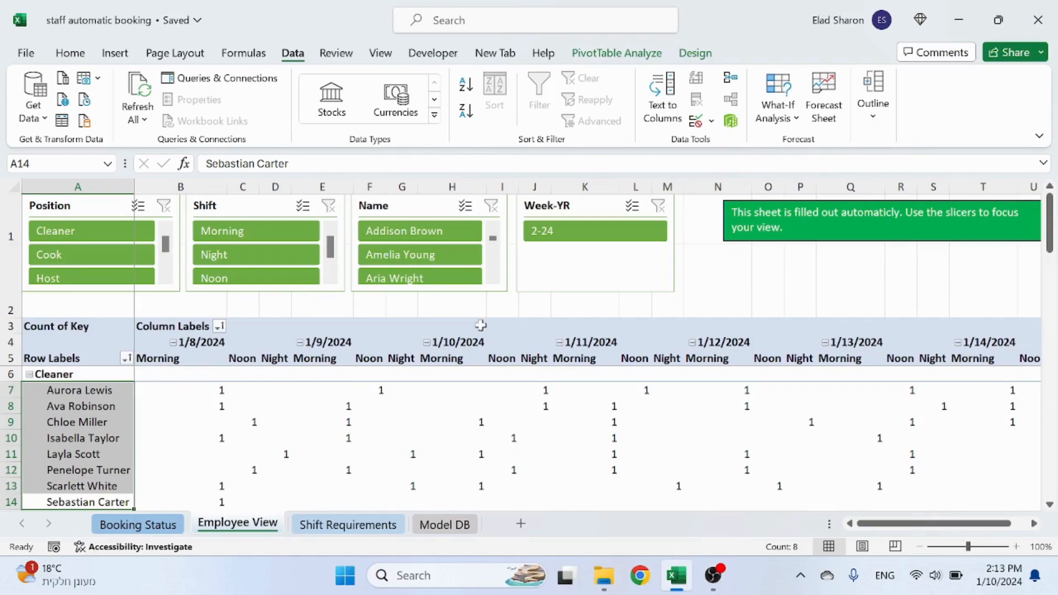
left_click(337, 307)
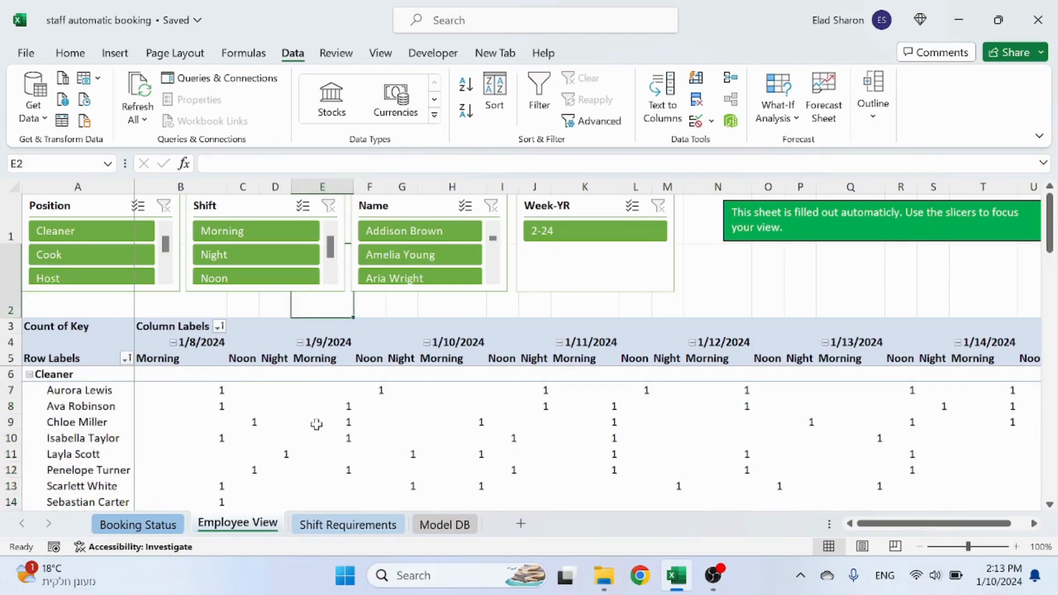
right_click(233, 532)
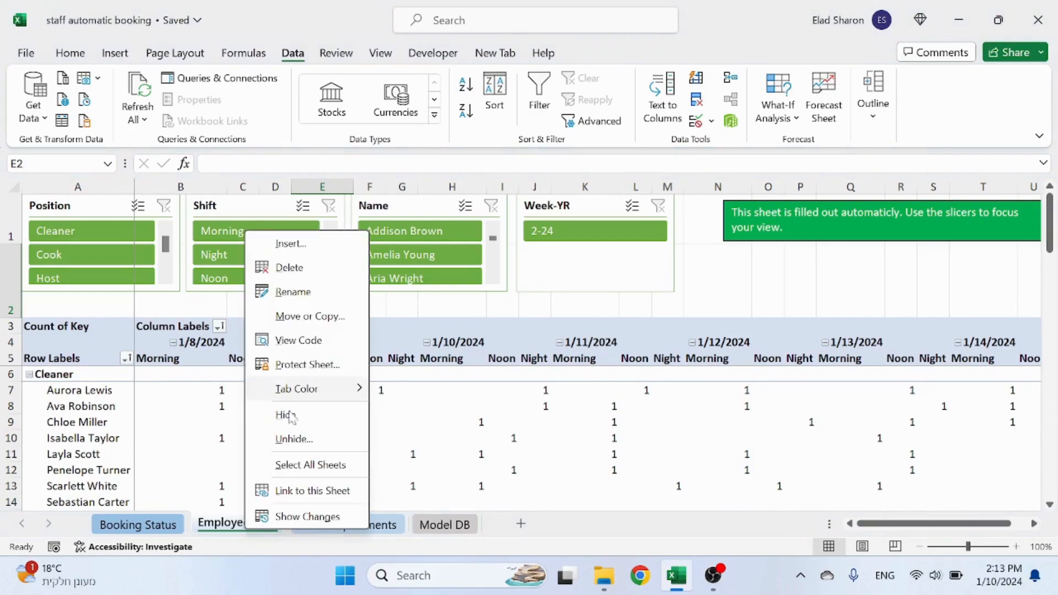
left_click(289, 436)
left_click(215, 408)
left_click(314, 493)
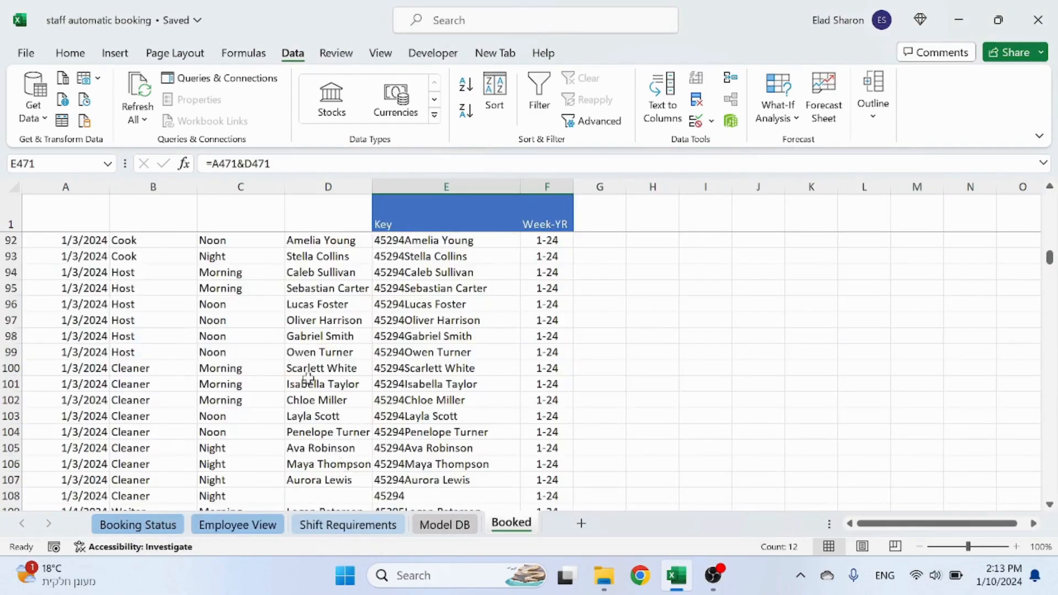
Inspect the booked shift records from the first rows of the Booked sheet.
scroll(101, 231, "up", 5)
left_click(58, 204)
key("ctrl+Home")
key("Up")
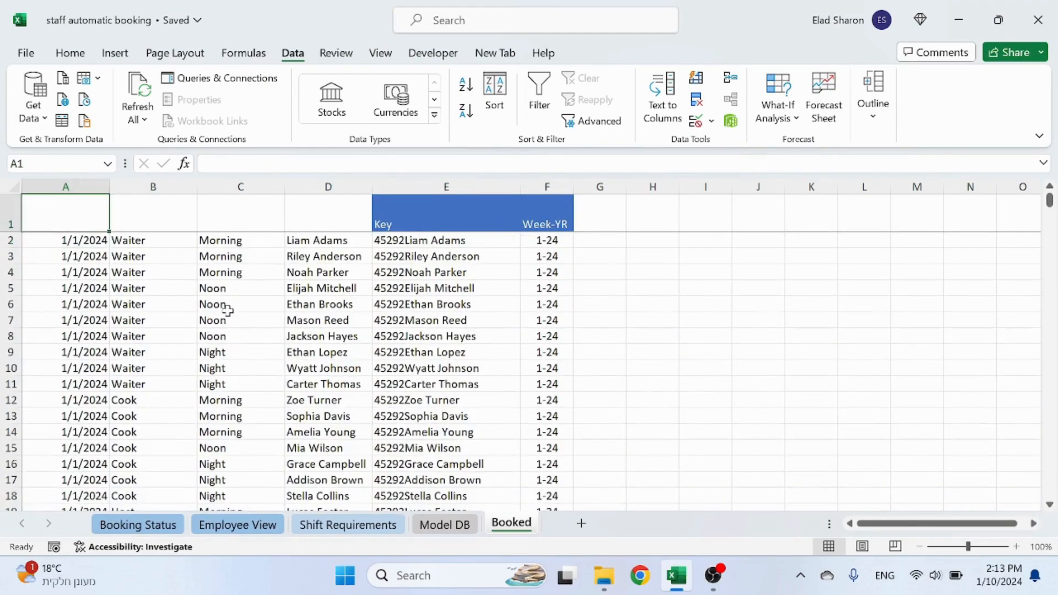
Filter the Employee View by one cook's name and by the Night shift, clearing each filter.
left_click(227, 528)
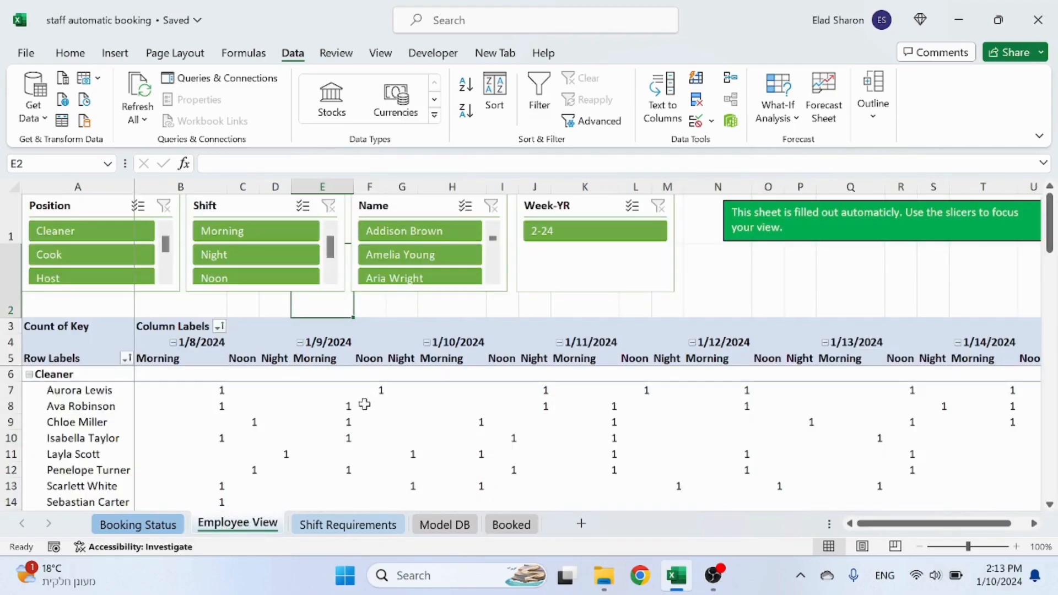
left_click(419, 255)
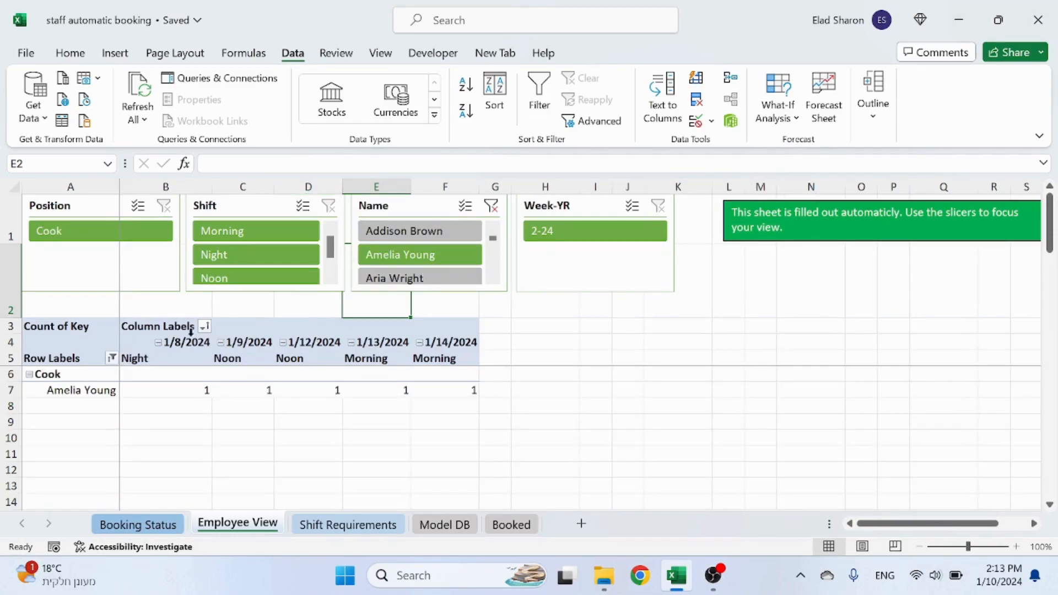
left_click(488, 206)
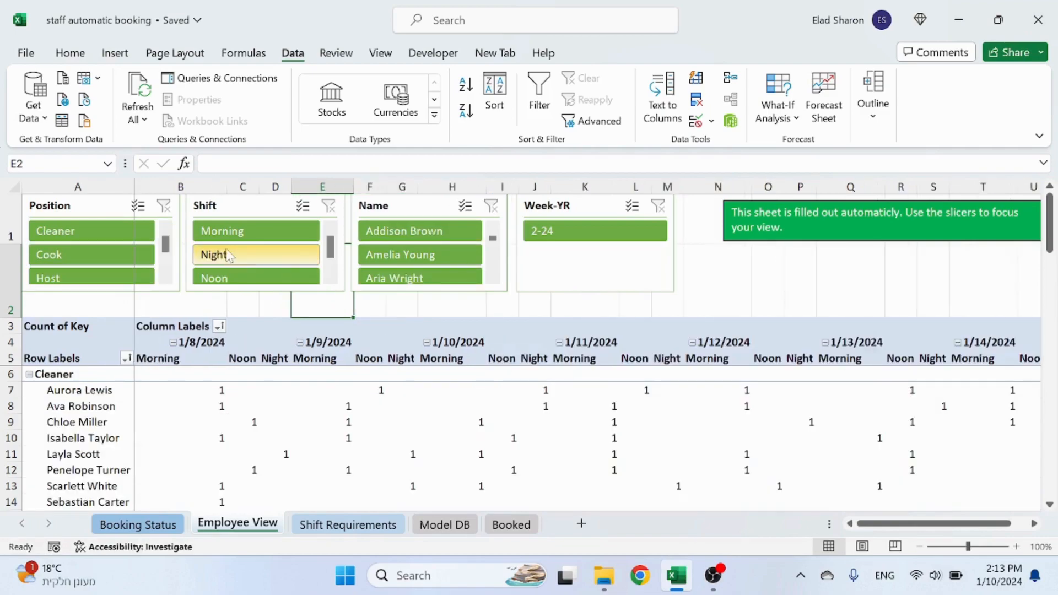
left_click(280, 255)
left_click(327, 204)
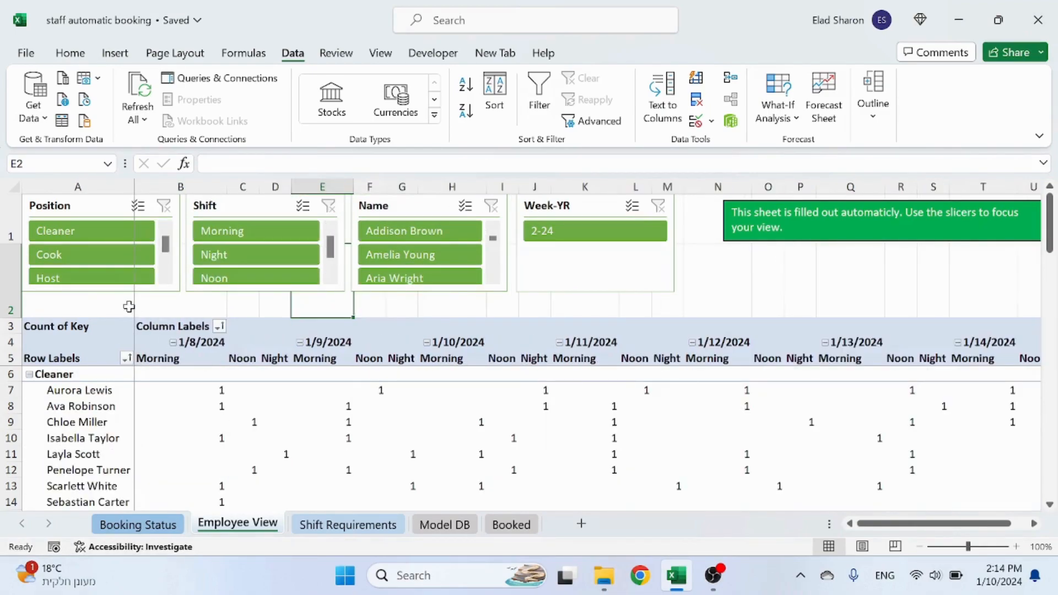
Filter the Employee View to the Cleaner position and its first listed employee, and clear both filters.
left_click(88, 231)
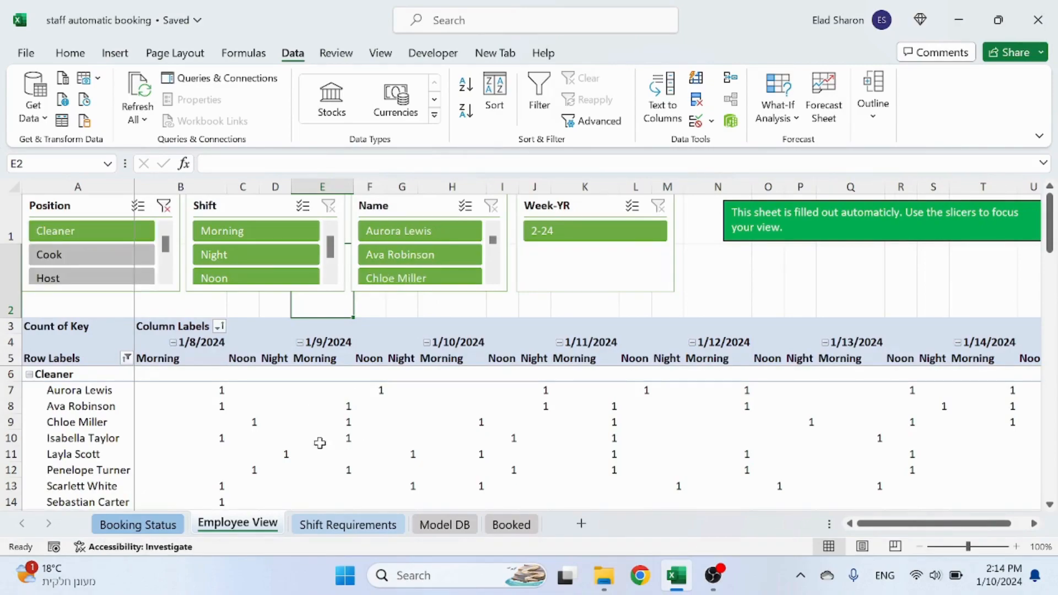
scroll(275, 416, "down", 1)
scroll(257, 406, "up", 1)
scroll(92, 403, "down", 3)
scroll(91, 403, "up", 2)
scroll(190, 415, "up", 1)
left_click(435, 232)
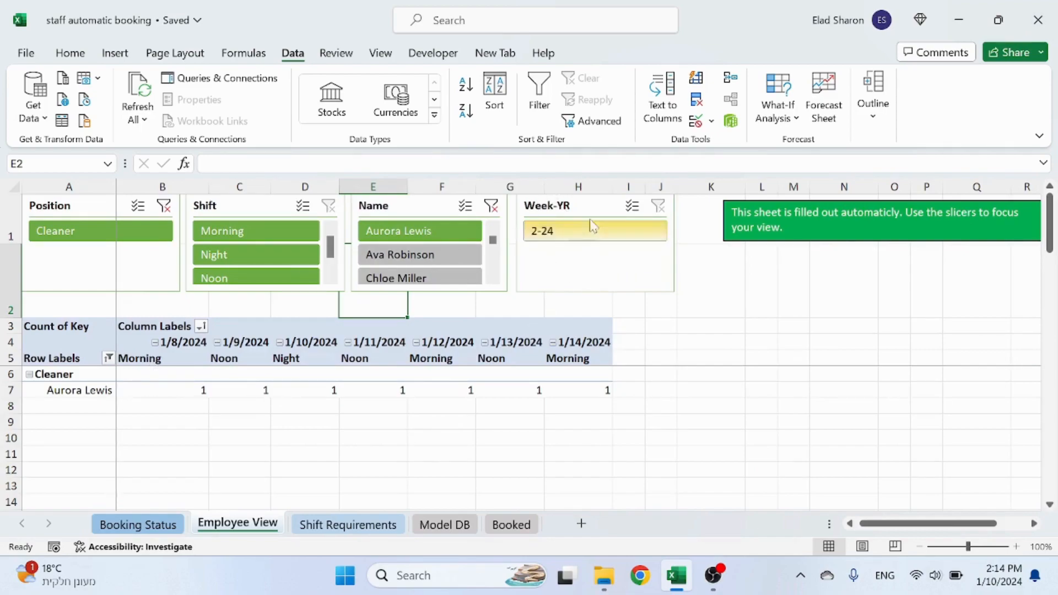
left_click(491, 204)
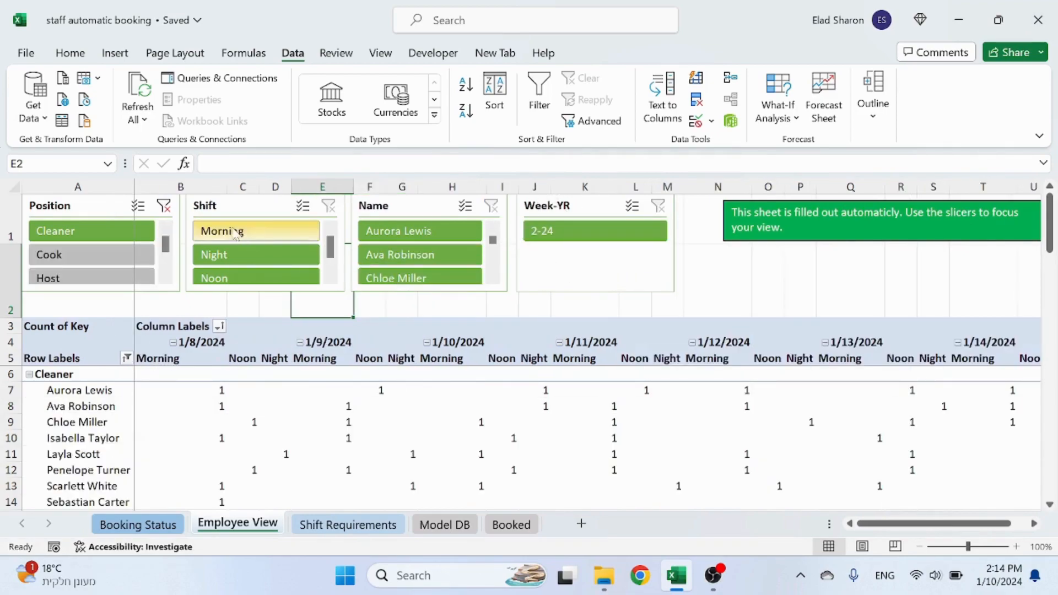
left_click(163, 206)
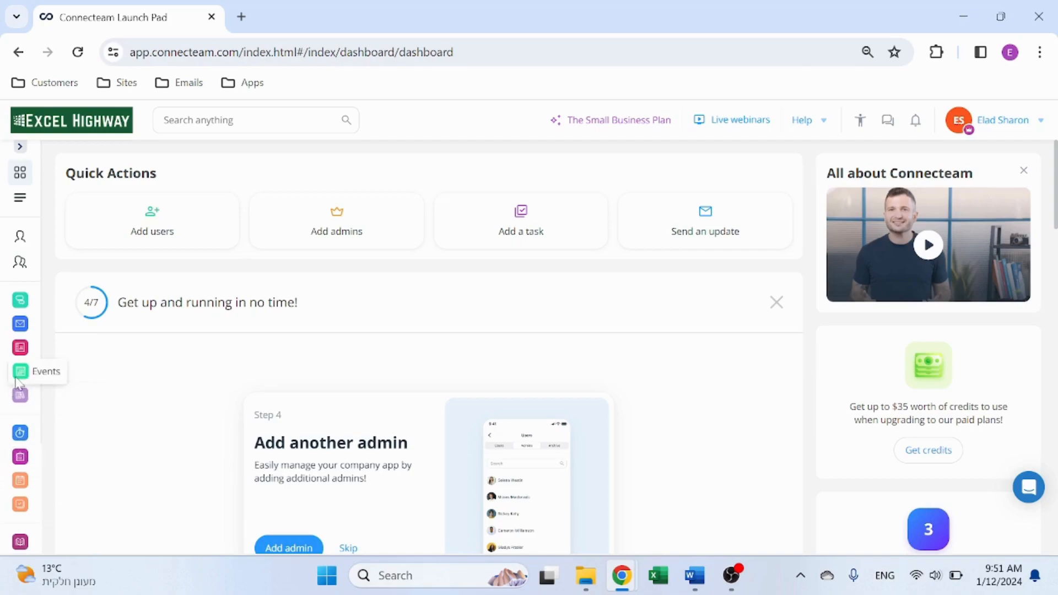
Switch to Connecteam and open the Job Scheduler's schedule for the week of Jan 8 - 14.
left_click(22, 482)
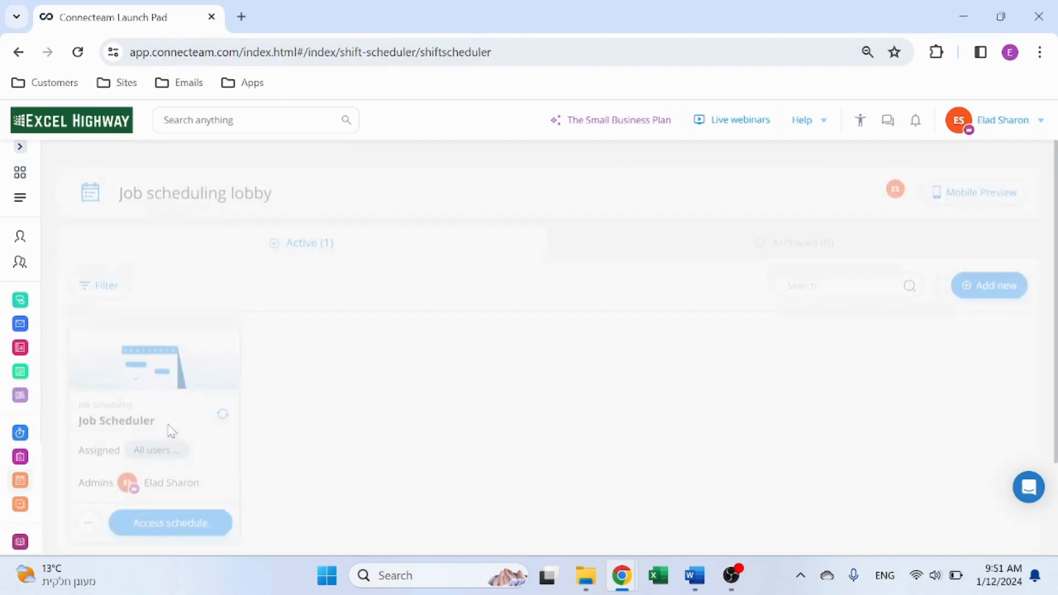
left_click(182, 513)
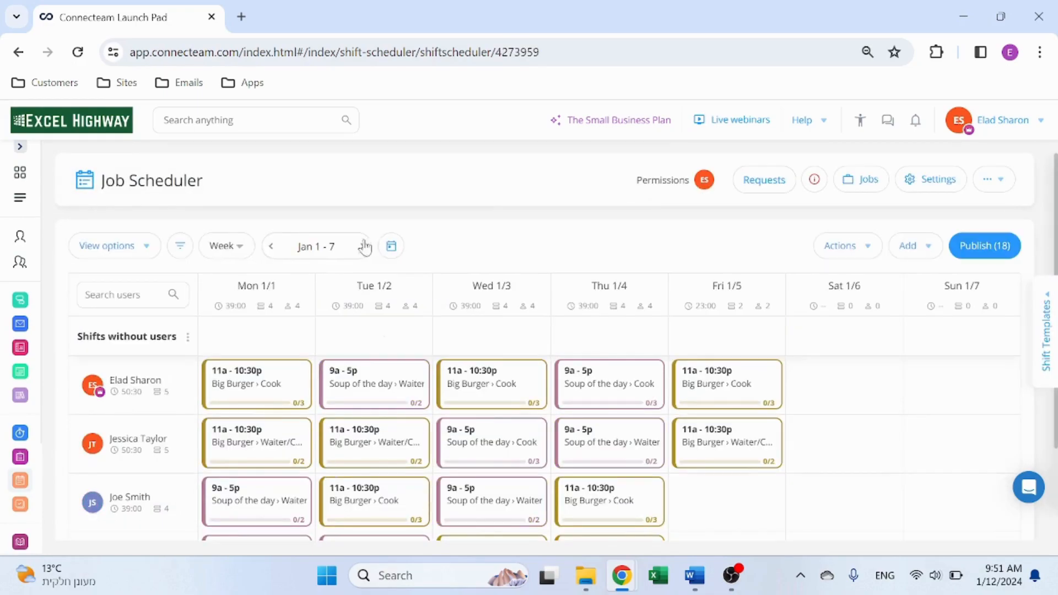
scroll(433, 212, "down", 2)
scroll(430, 212, "up", 2)
left_click(392, 246)
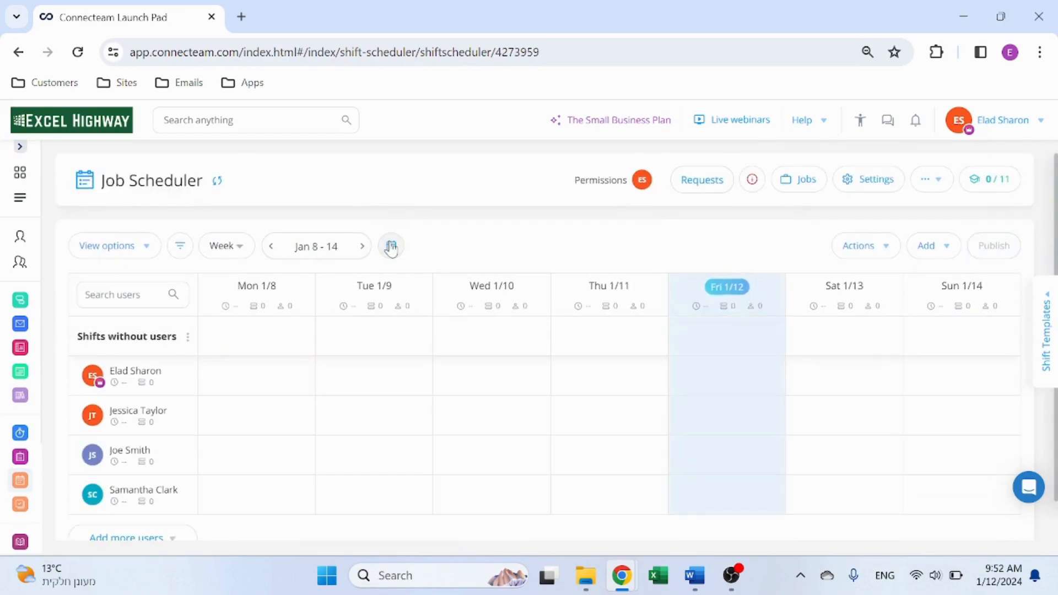
Copy the previous week's shifts into Jan 8 - 14, look them over, and clear the week.
mouse_move(593, 356)
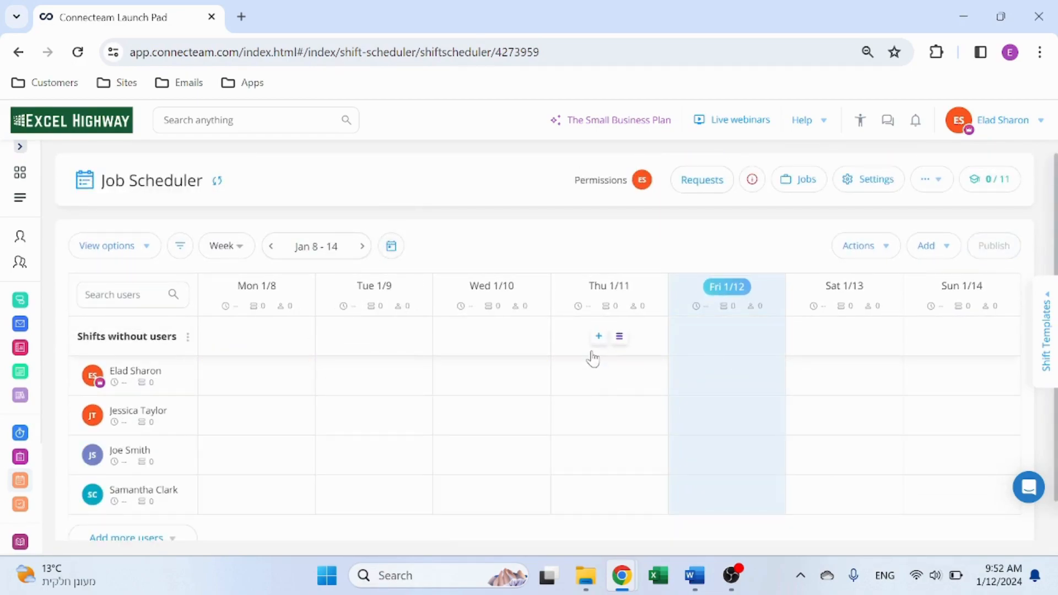
left_click(884, 246)
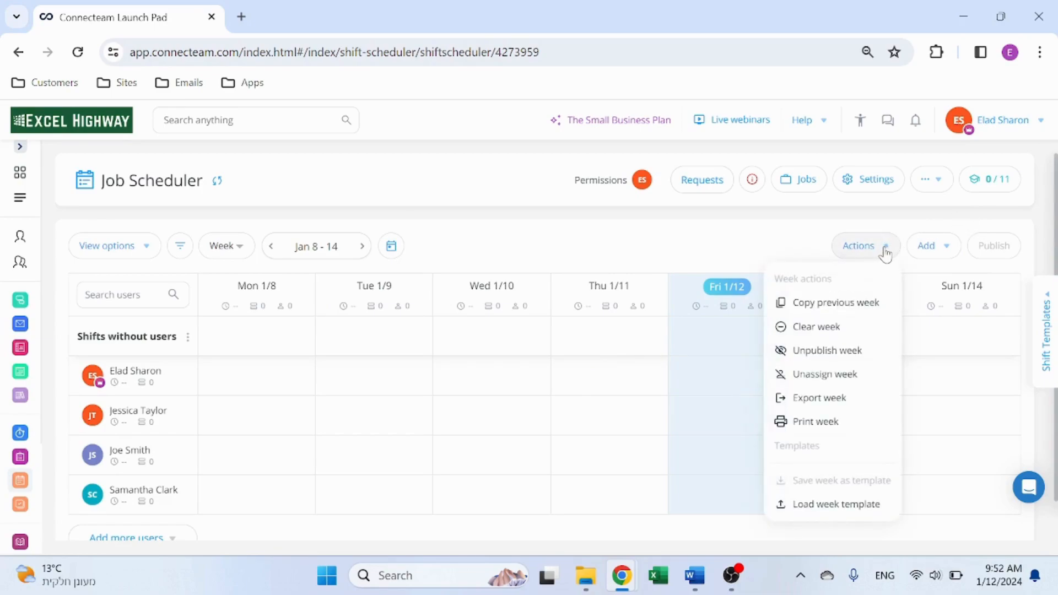
left_click(828, 303)
left_click(530, 328)
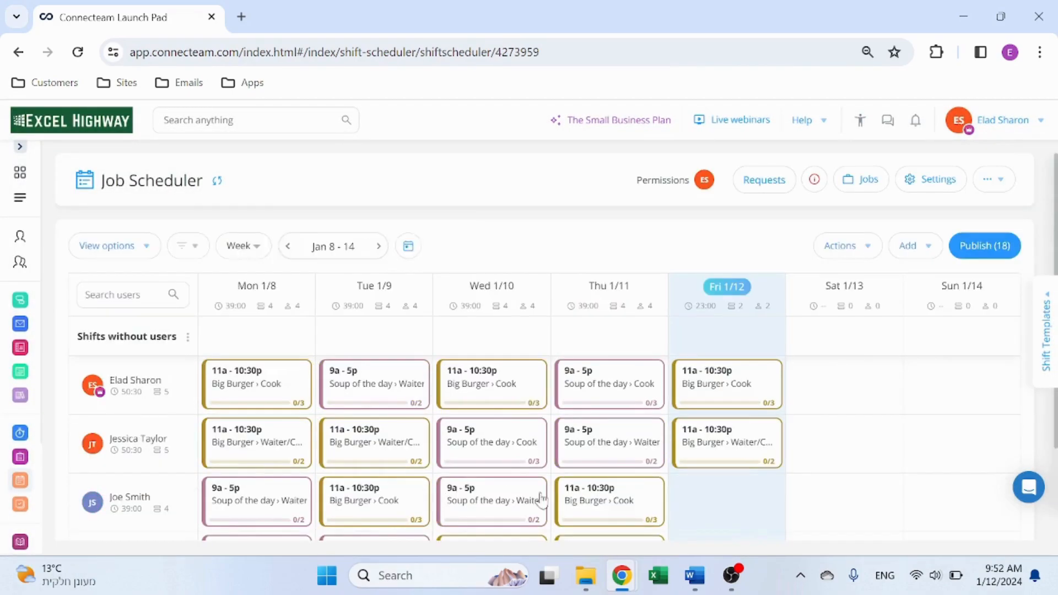
scroll(793, 441, "down", 1)
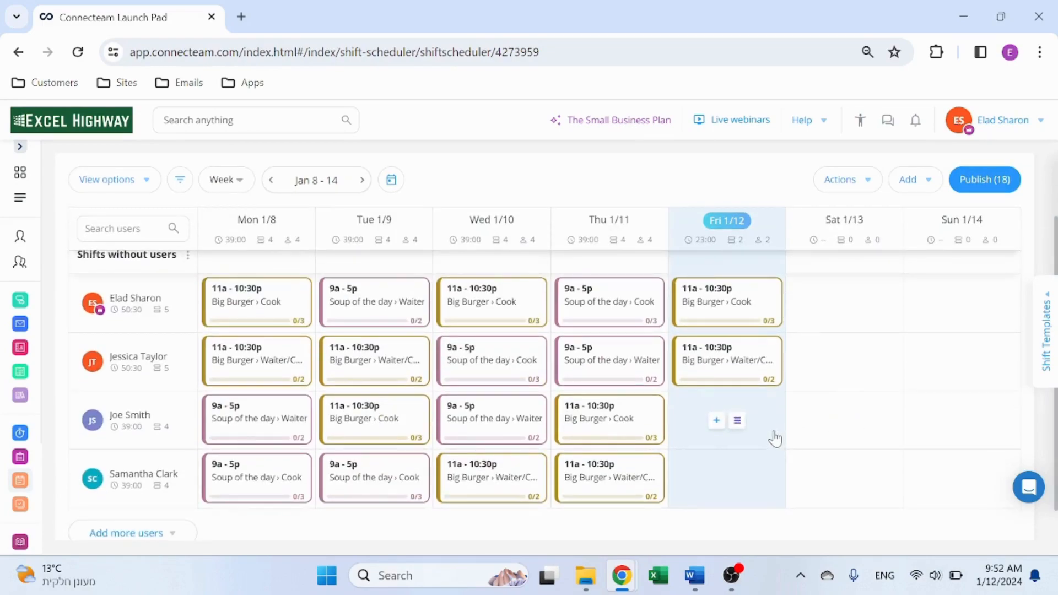
scroll(840, 206, "up", 1)
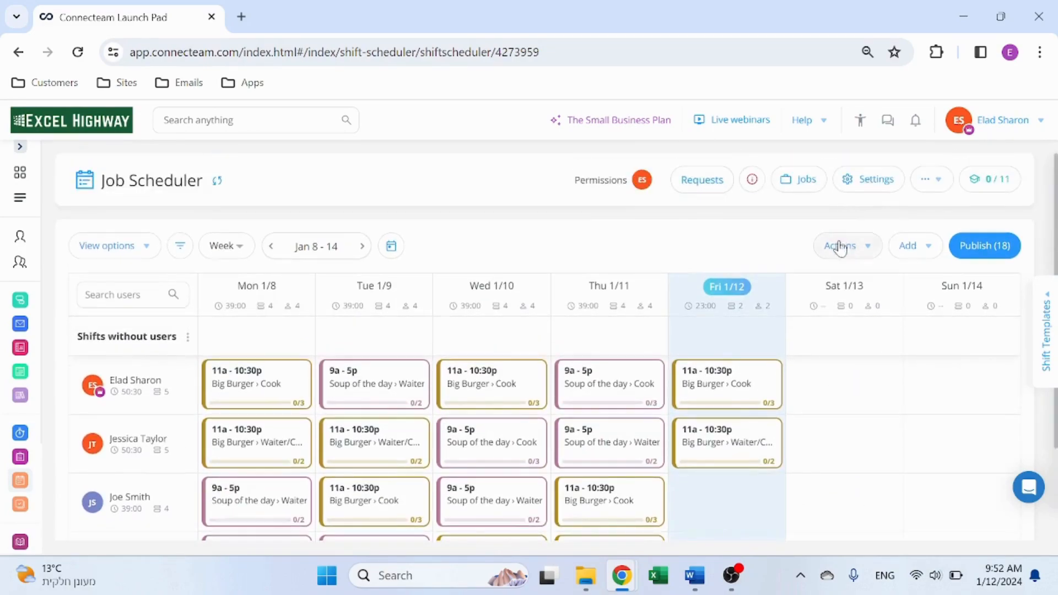
left_click(841, 246)
left_click(806, 329)
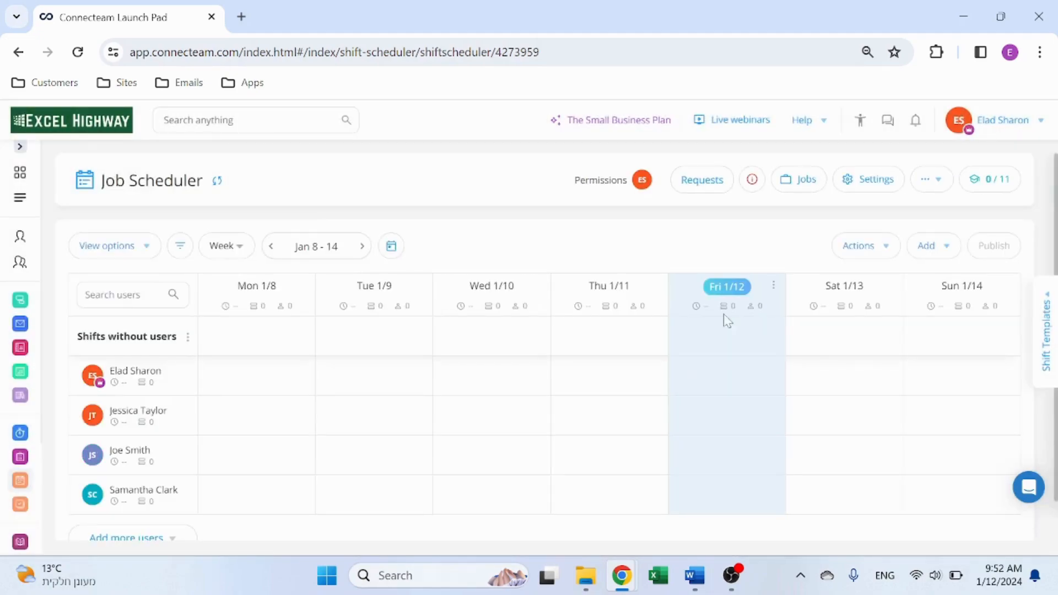
Refill the cleared Jan 8 - 14 week with the previous week's shifts.
left_click(866, 247)
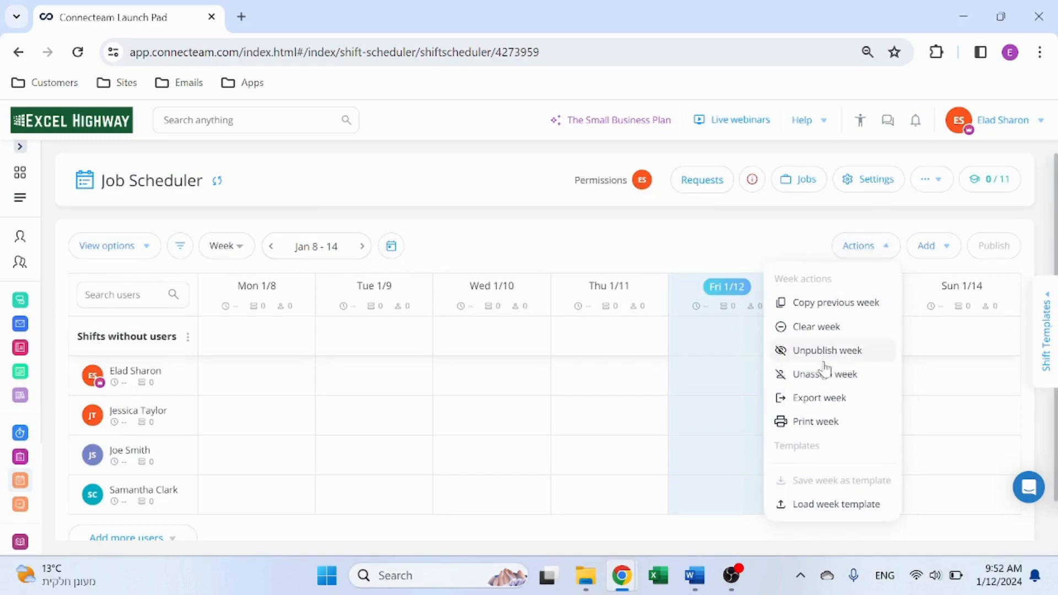
left_click(831, 302)
left_click(521, 330)
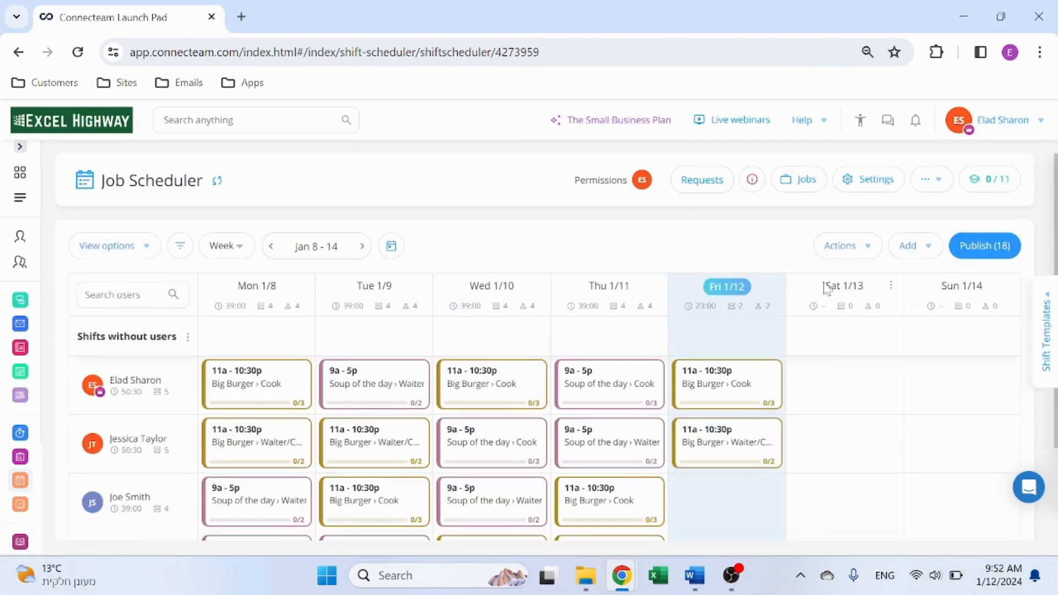
Start a new shift for the first listed user on Saturday, Jan 13, and look over its details.
mouse_move(834, 396)
left_click(834, 385)
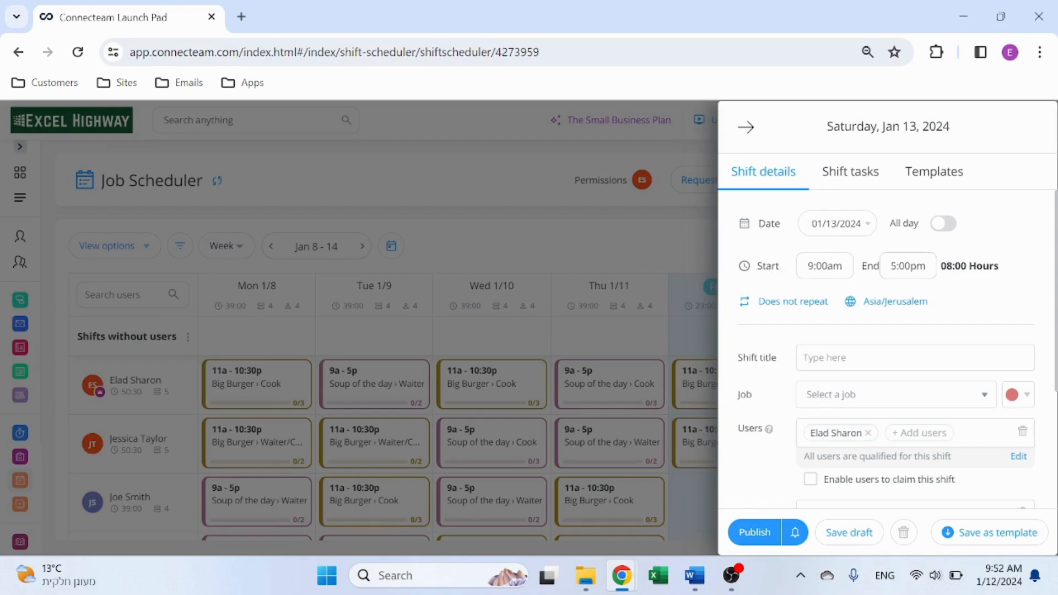
scroll(833, 341, "down", 2)
scroll(784, 239, "up", 2)
Examine the new shift's repeat settings and job list, closing each without choosing anything.
left_click(781, 302)
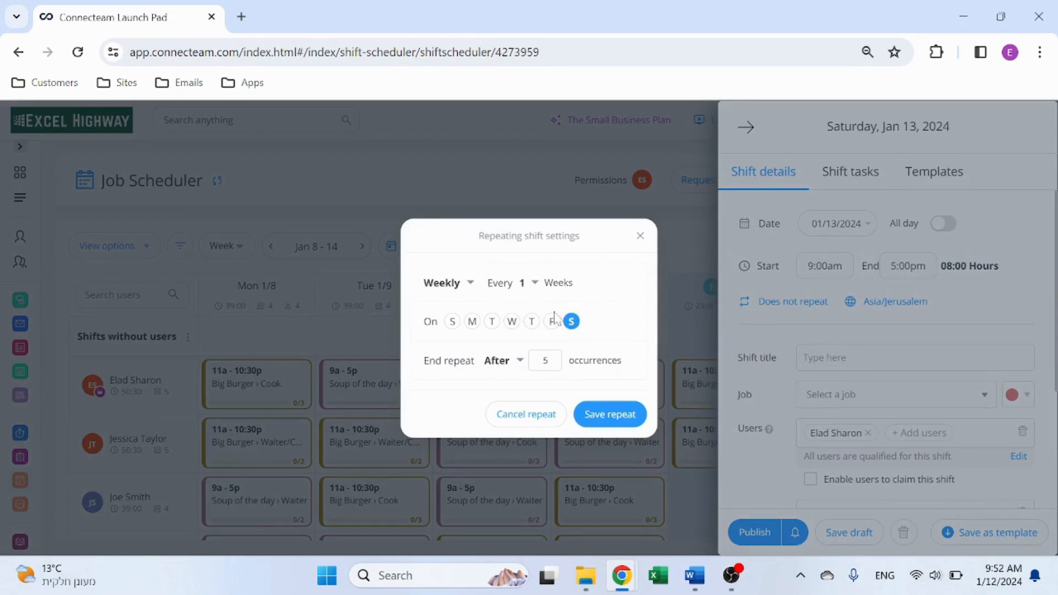
left_click(640, 237)
scroll(929, 328, "down", 1)
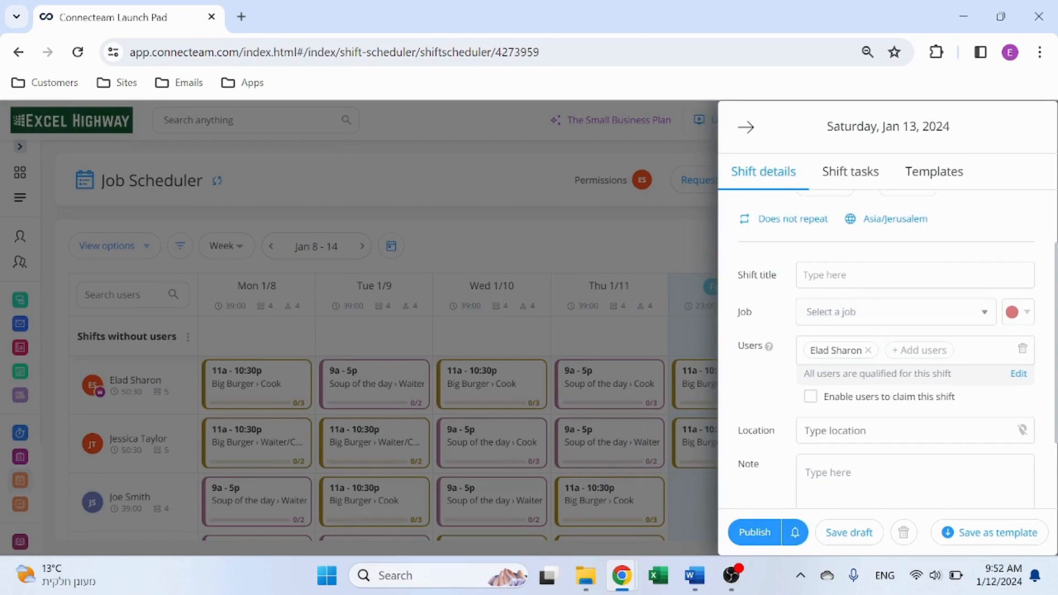
left_click(991, 311)
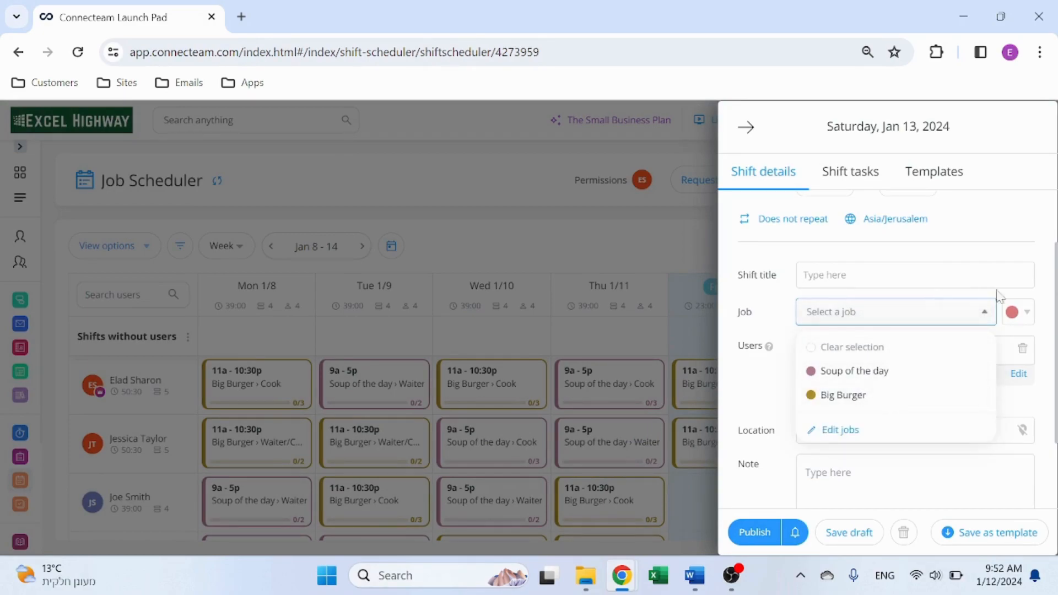
left_click(1049, 277)
scroll(875, 309, "down", 1)
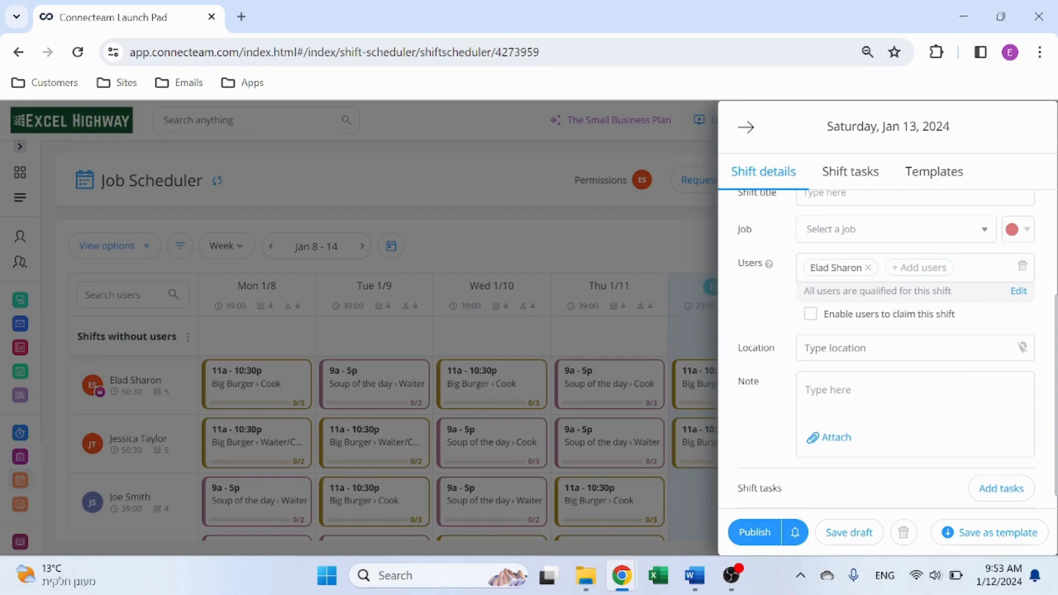
scroll(1054, 291, "down", 1)
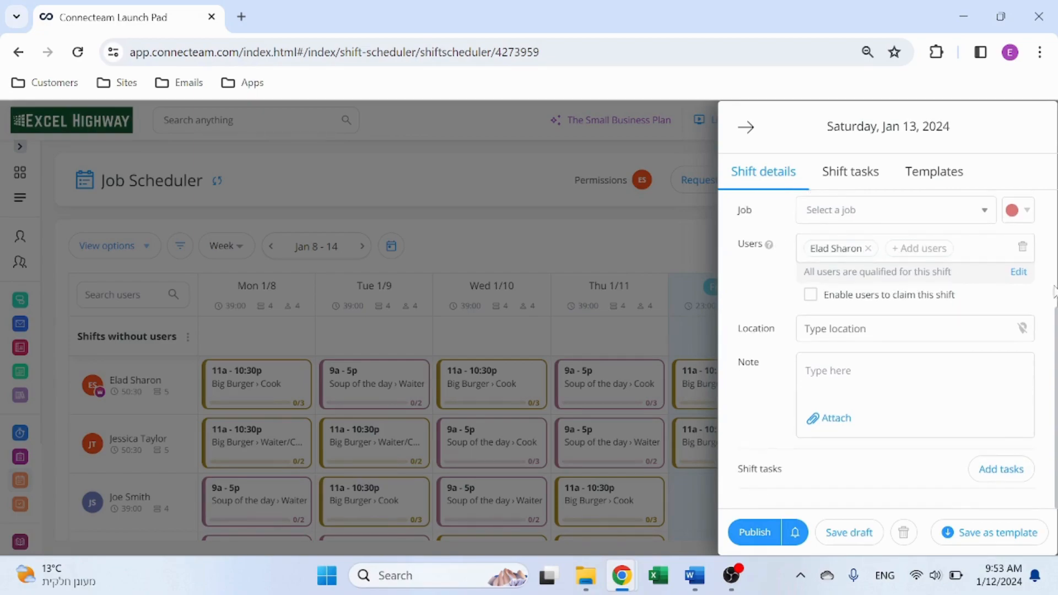
Set the new shift's location to New York, NY, USA.
left_click(811, 296)
left_click(810, 339)
type("New yoro")
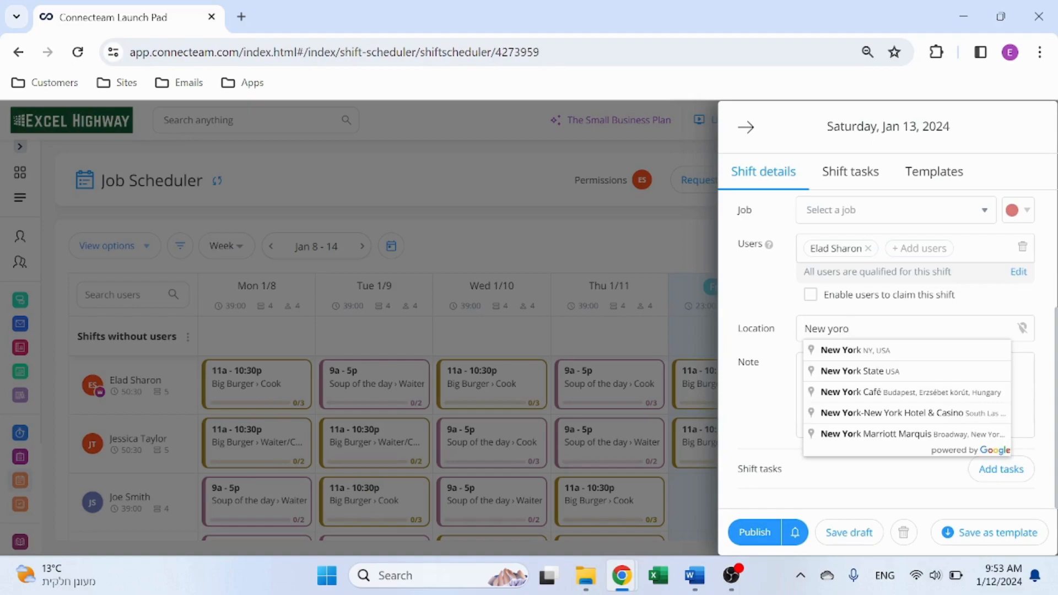
key("Escape")
left_click(588, 318)
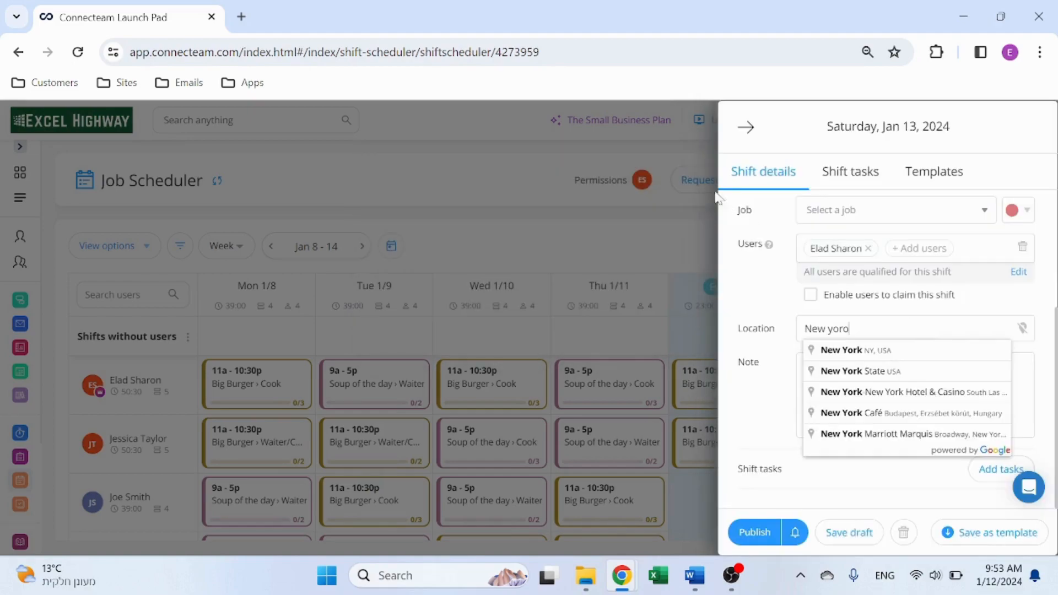
left_click(876, 354)
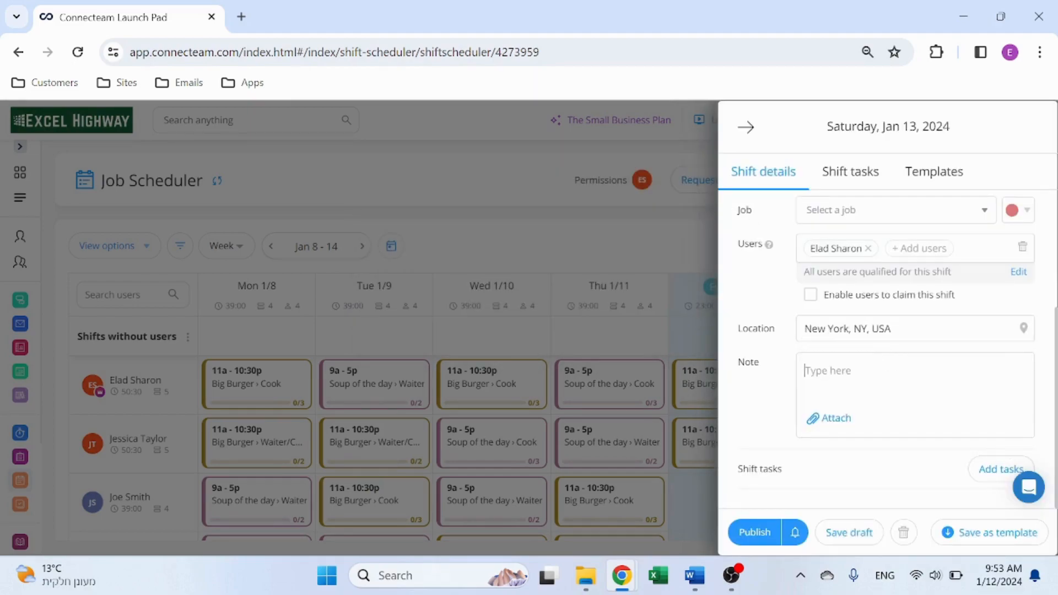
Add a shift task named "Clean up" to the Saturday shift.
left_click(987, 471)
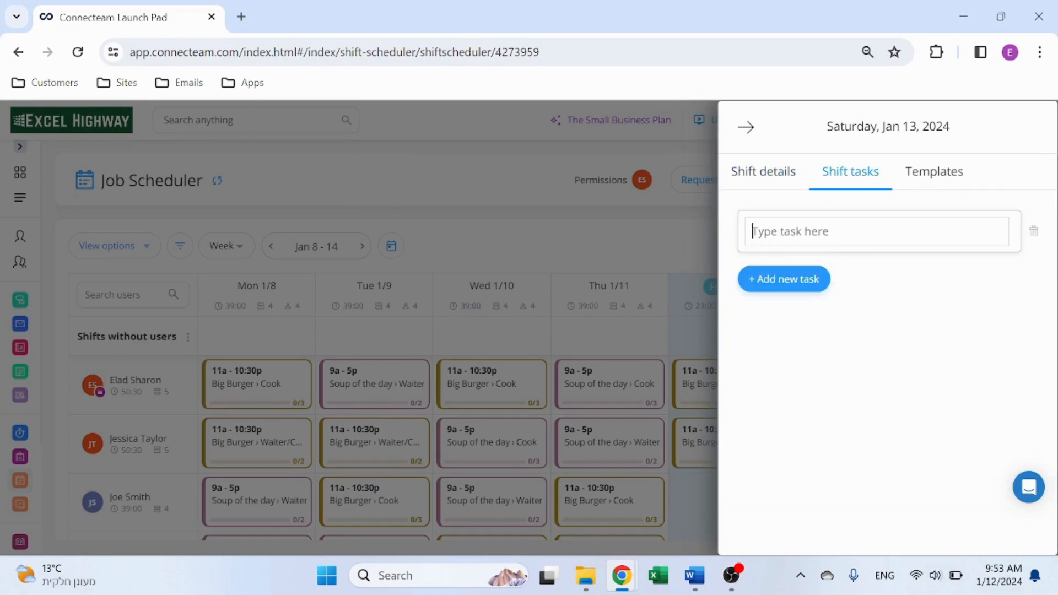
type("Clean up")
key("Return")
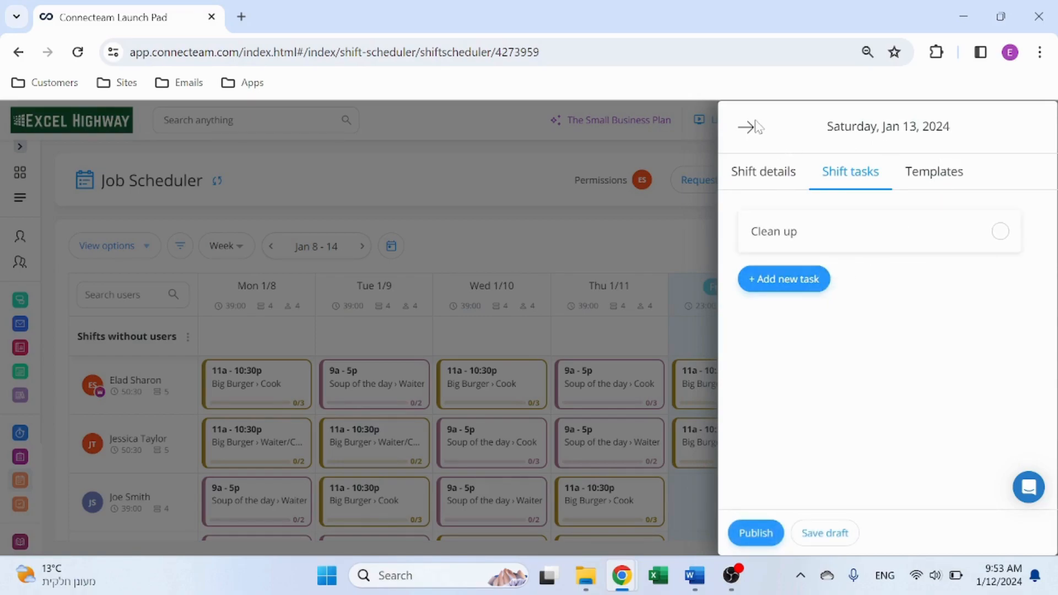
Look over the templates available for the new Saturday shift, and discard the unsaved shift.
left_click(940, 182)
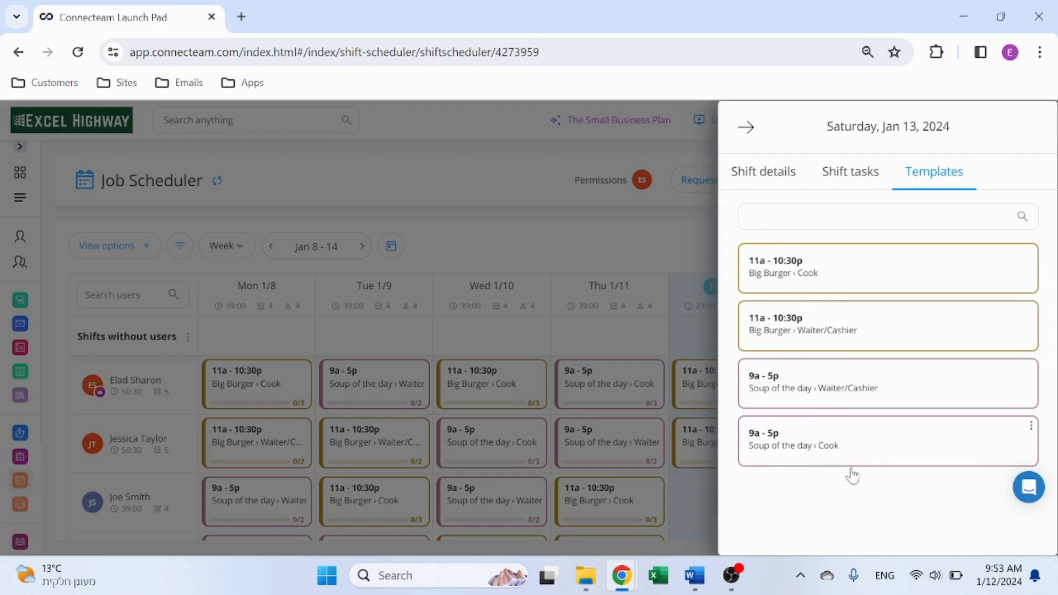
left_click(746, 127)
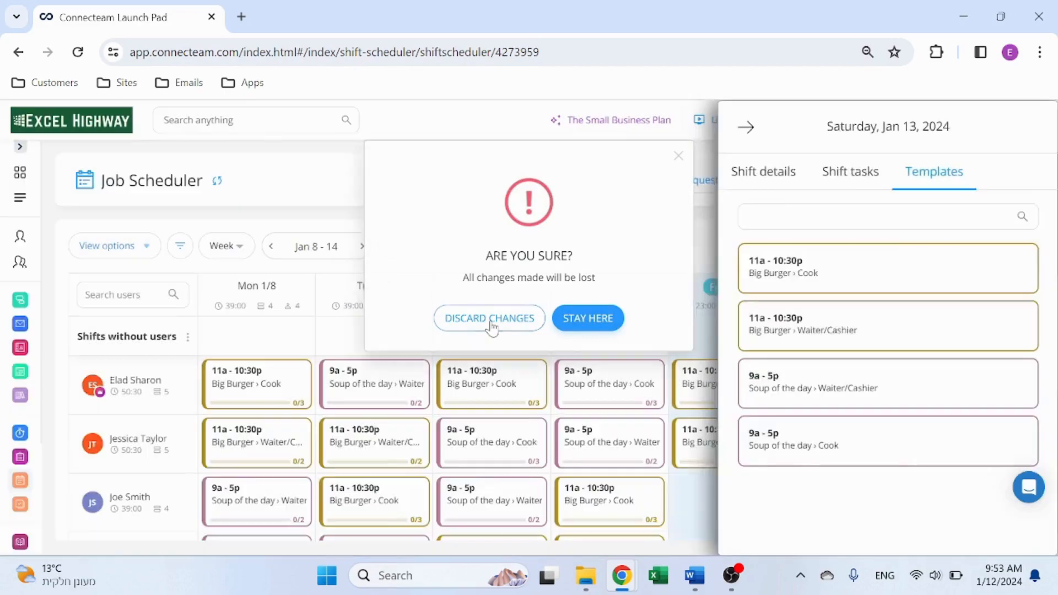
left_click(491, 319)
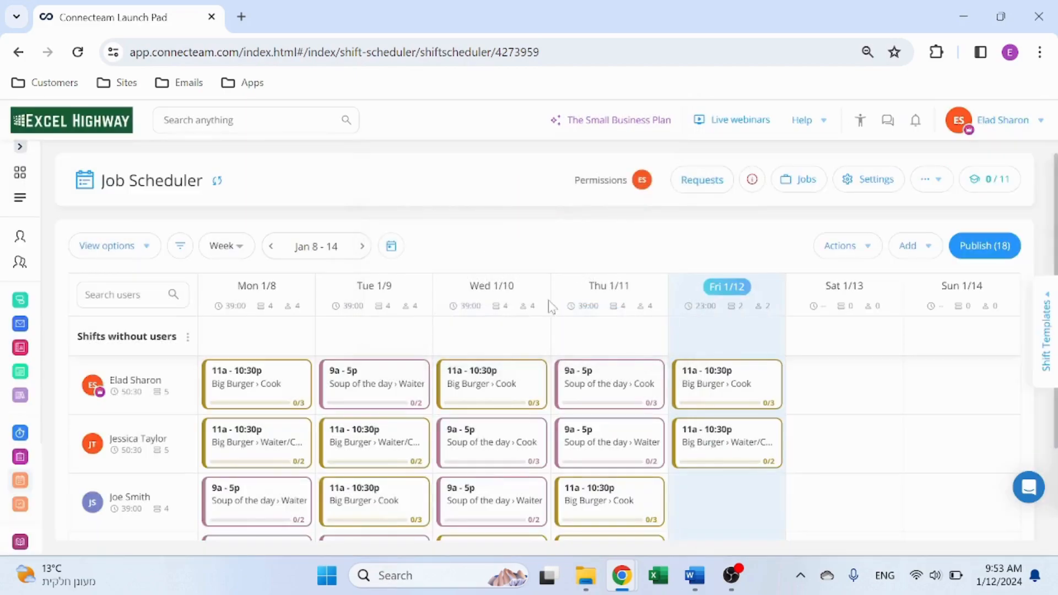
Start a new shift template titled "Host" and assign it to the Soup of the day job.
left_click(1053, 327)
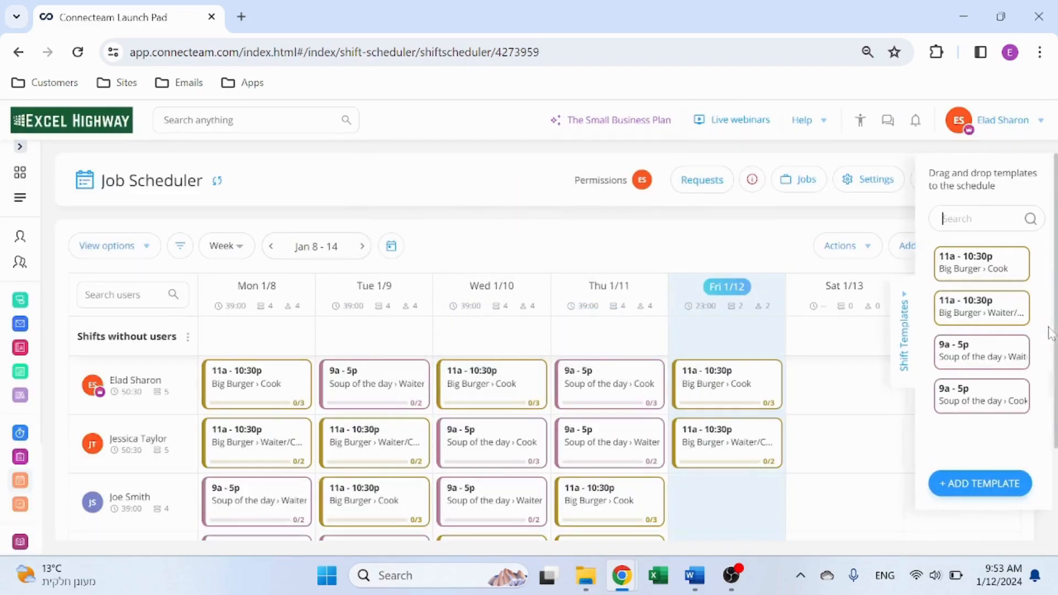
left_click(968, 483)
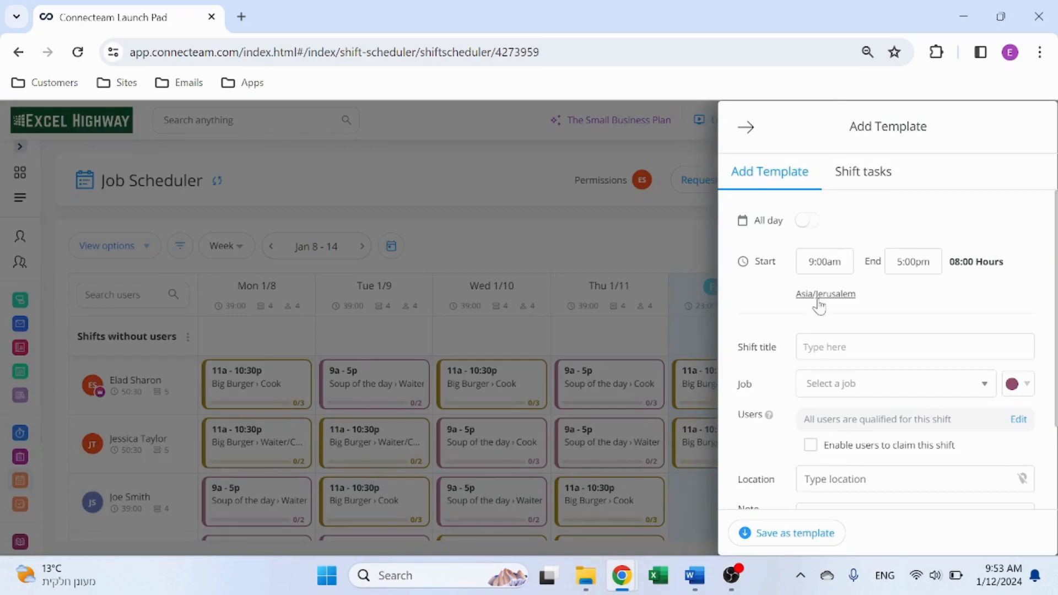
scroll(906, 374, "down", 2)
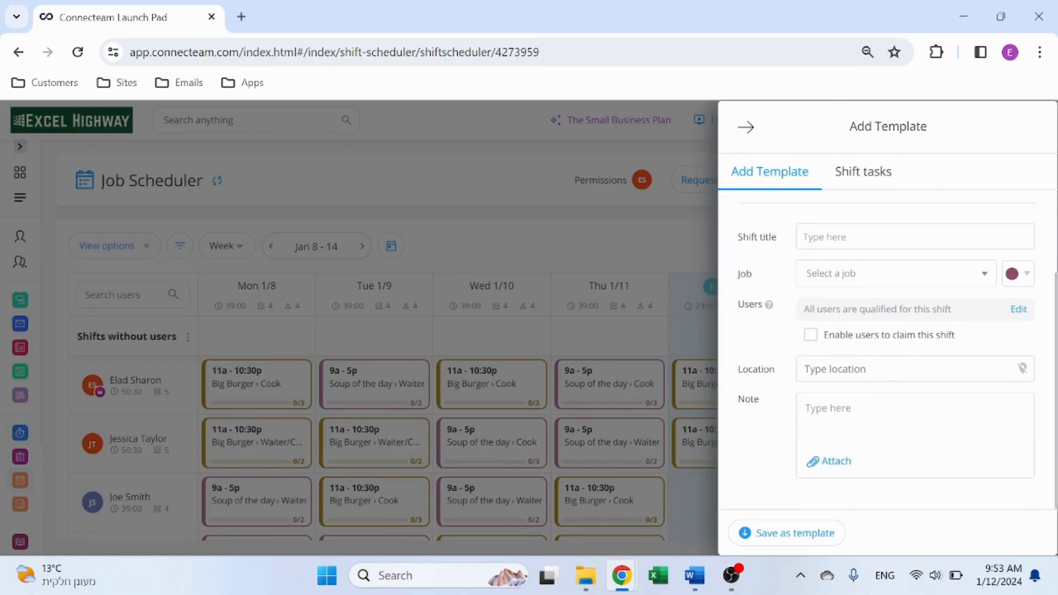
scroll(897, 367, "up", 2)
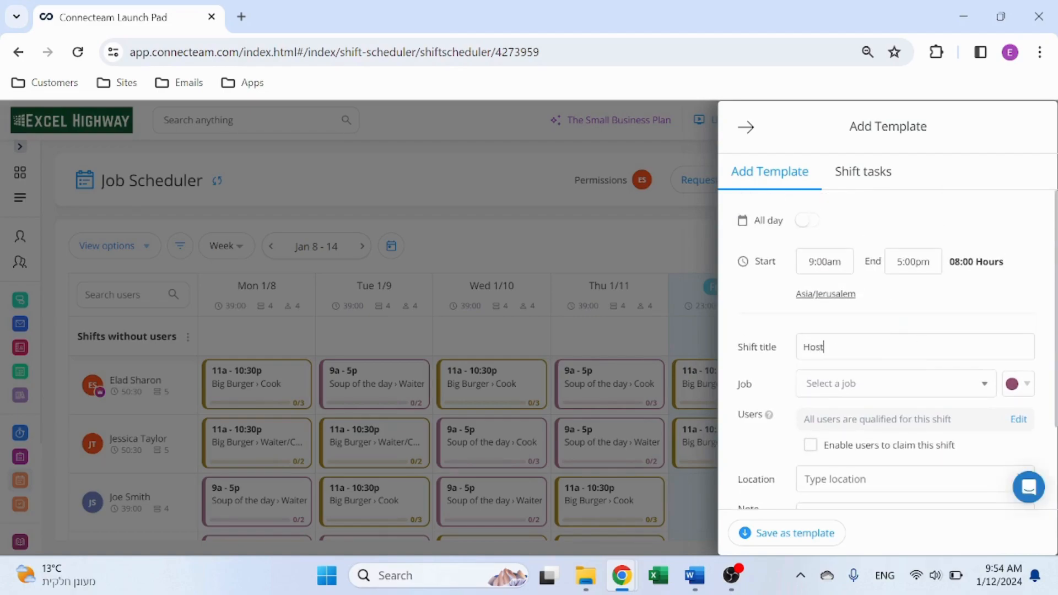
left_click(965, 385)
left_click(861, 448)
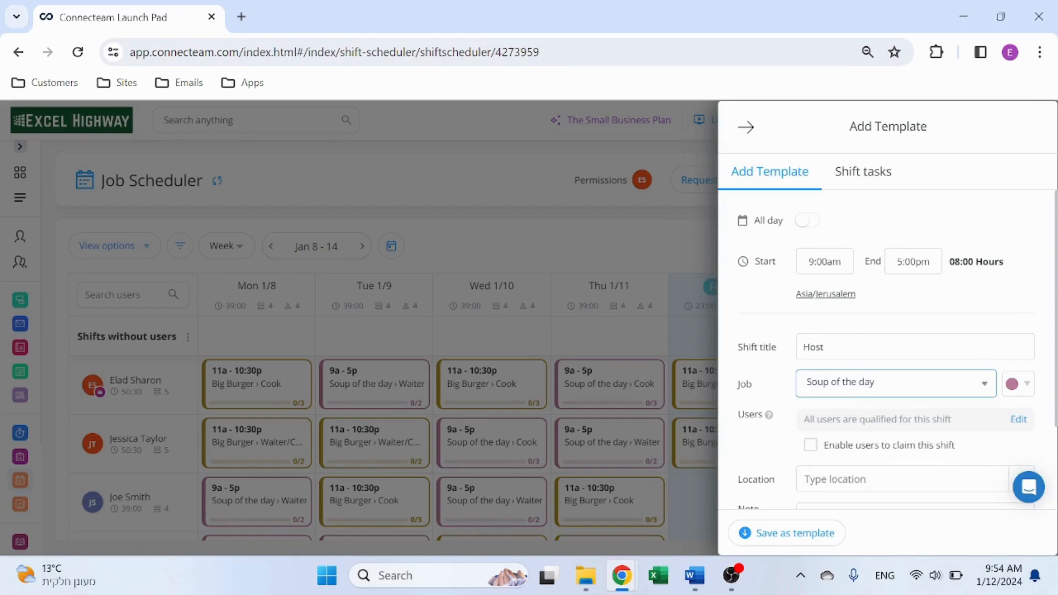
Set the Host template's location to New York, NY, USA, and save it to the shift templates.
scroll(943, 331, "down", 2)
left_click(922, 369)
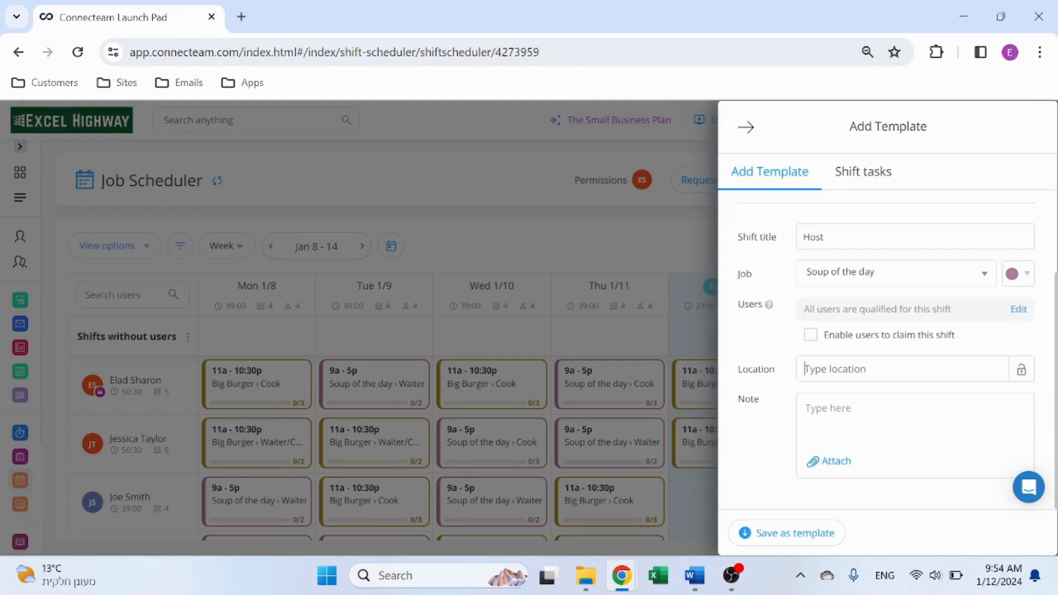
type("New yo")
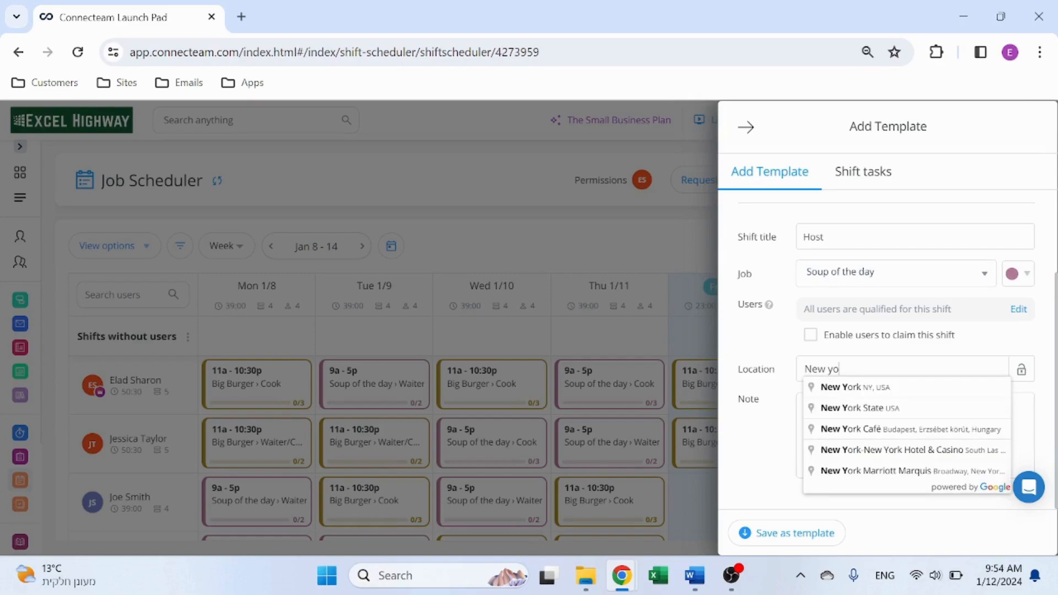
left_click(891, 387)
left_click(798, 534)
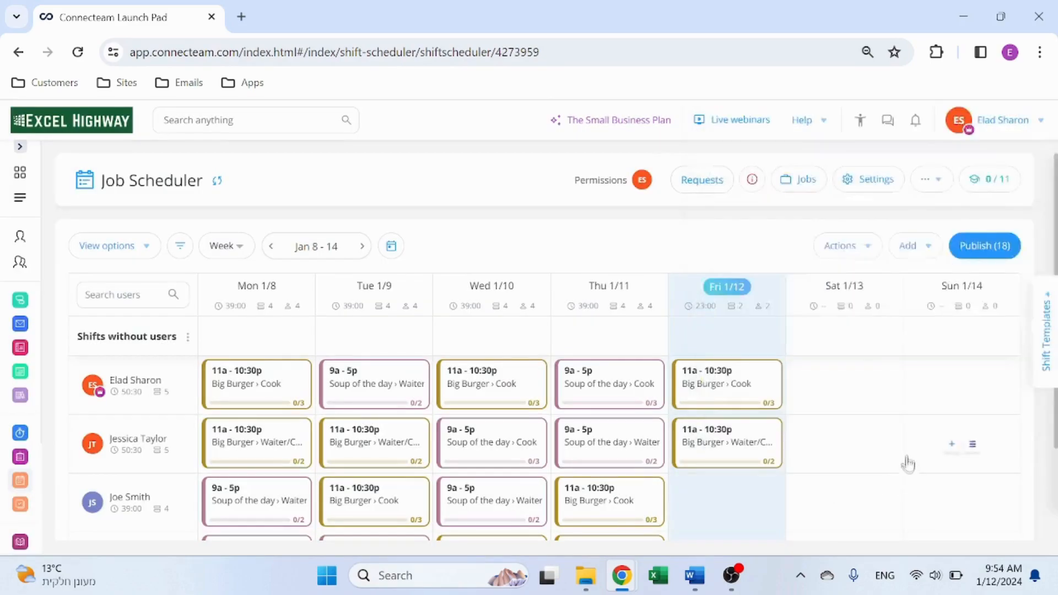
left_click(1045, 331)
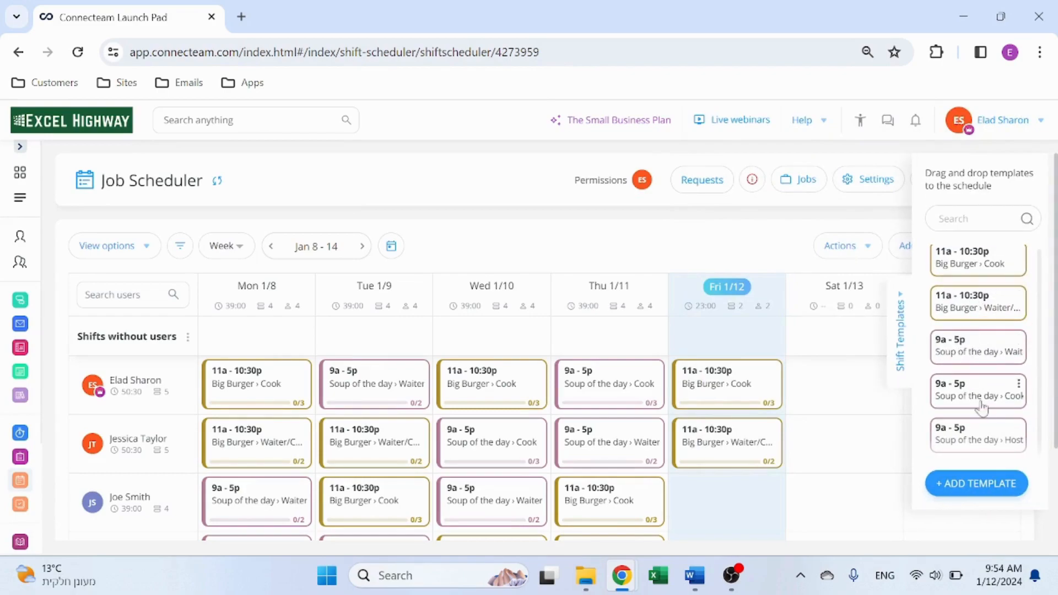
left_click(729, 243)
Add the 11a - 10:30p Big Burger Cook template to the first listed user's Saturday, Jan 13.
scroll(633, 405, "down", 2)
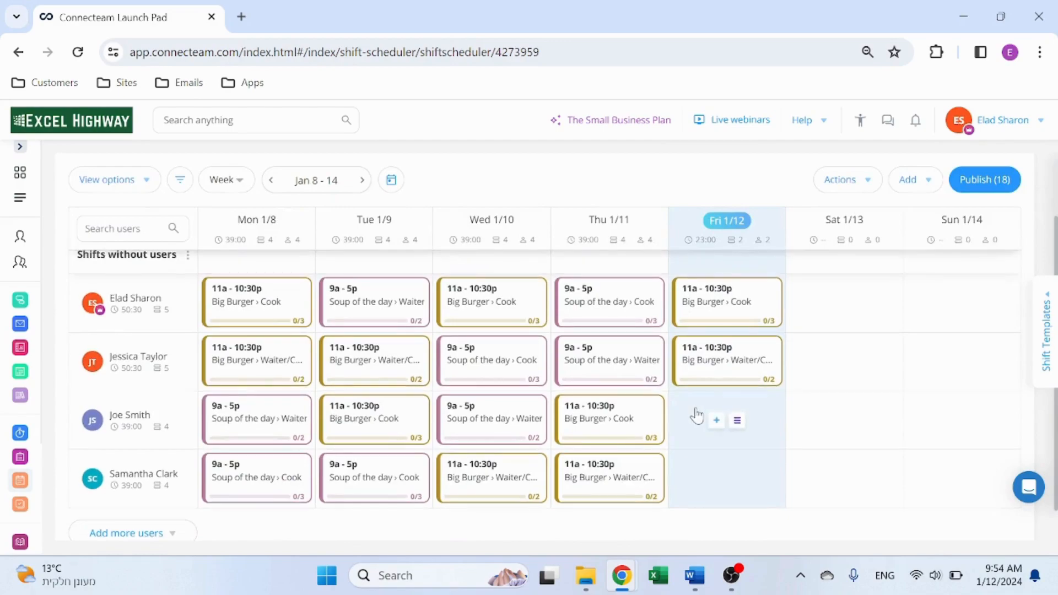
mouse_move(855, 312)
left_click(855, 304)
left_click(932, 300)
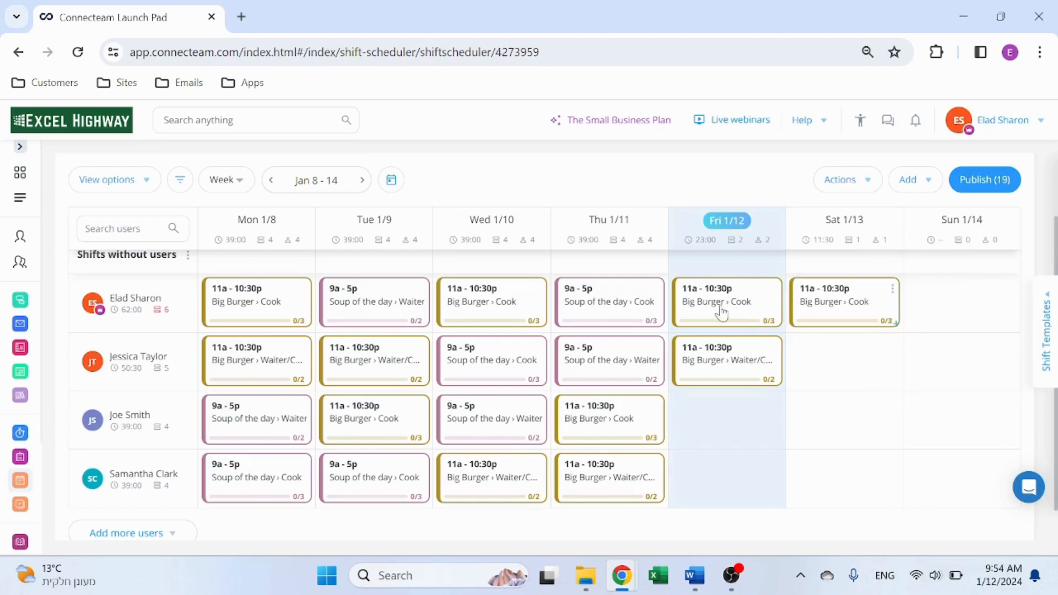
Delete the first listed user's Saturday Big Burger Cook shift from the schedule.
scroll(721, 311, "up", 2)
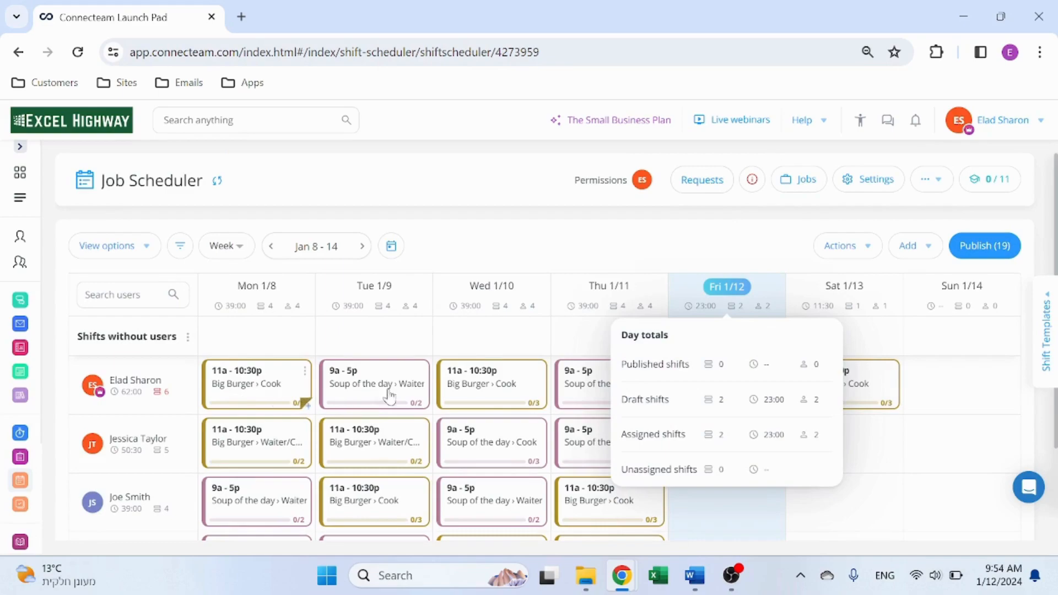
left_click(891, 371)
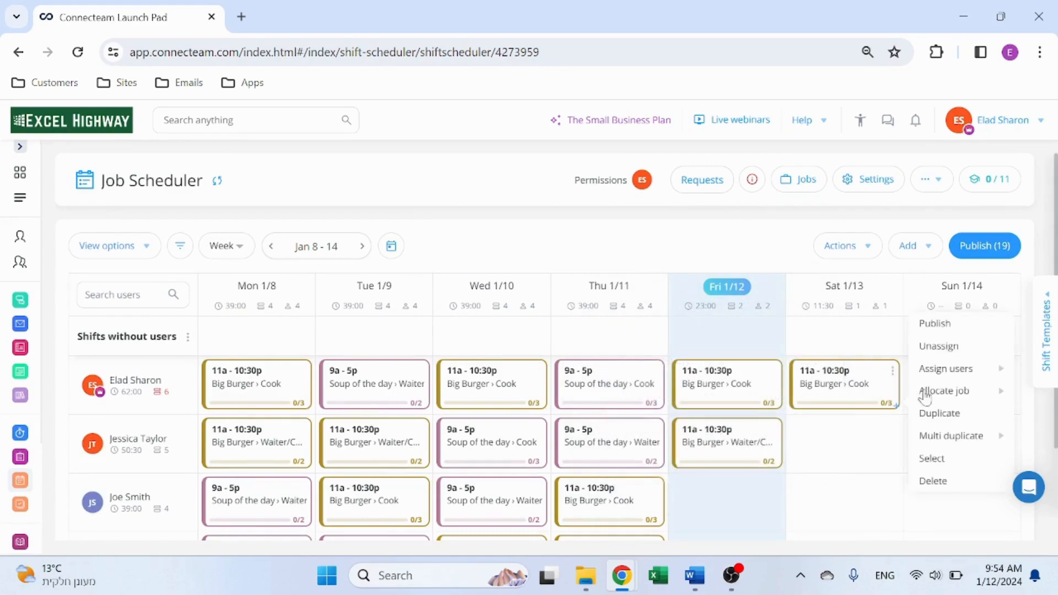
left_click(932, 482)
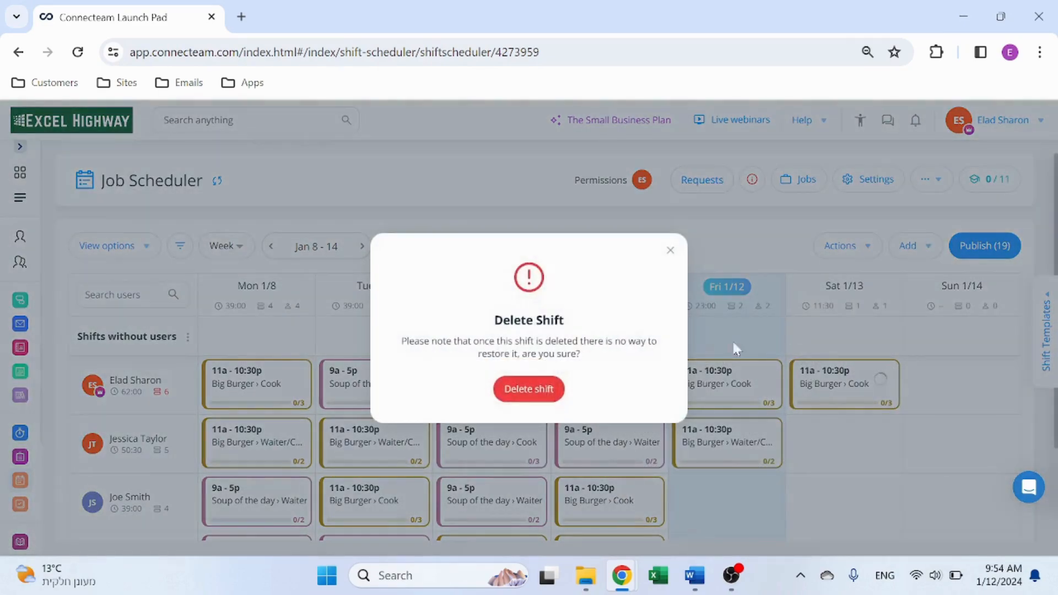
left_click(550, 403)
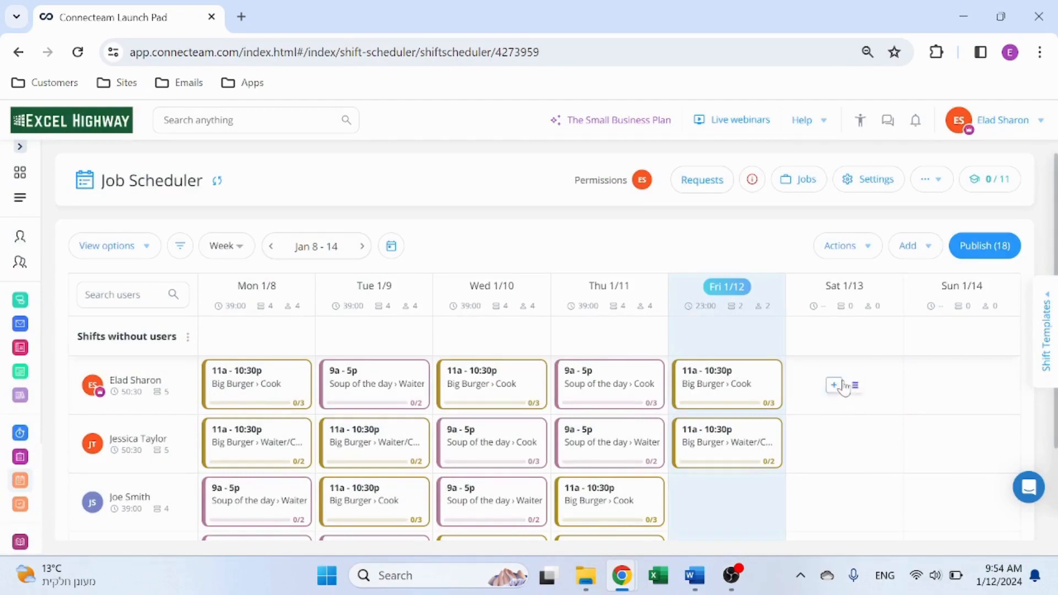
Fill the first listed user's empty Saturday, Jan 13 with the 11a - 10:30p Big Burger Cook template.
left_click(855, 385)
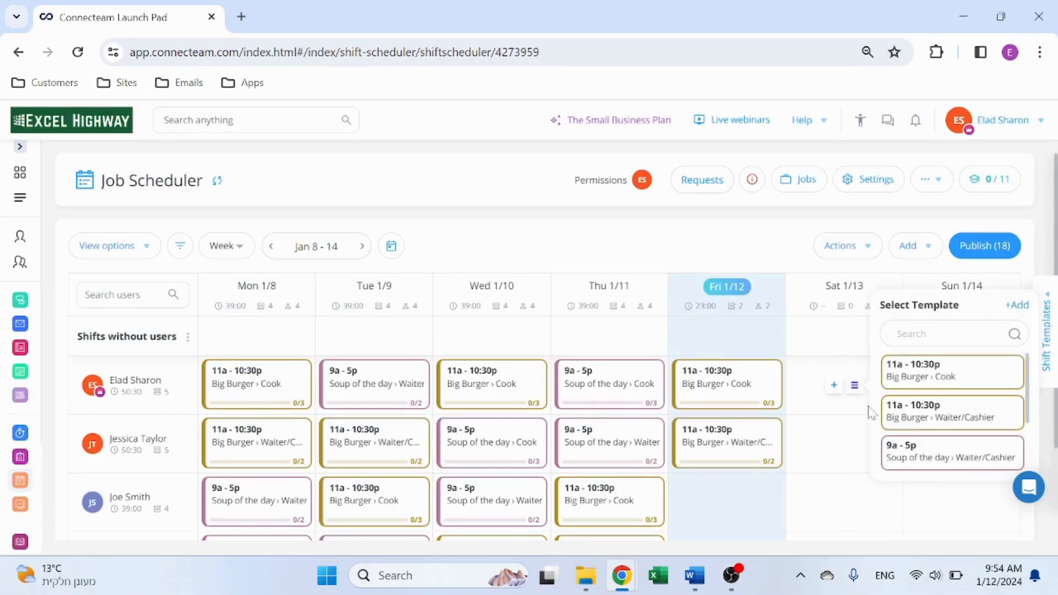
left_click(945, 379)
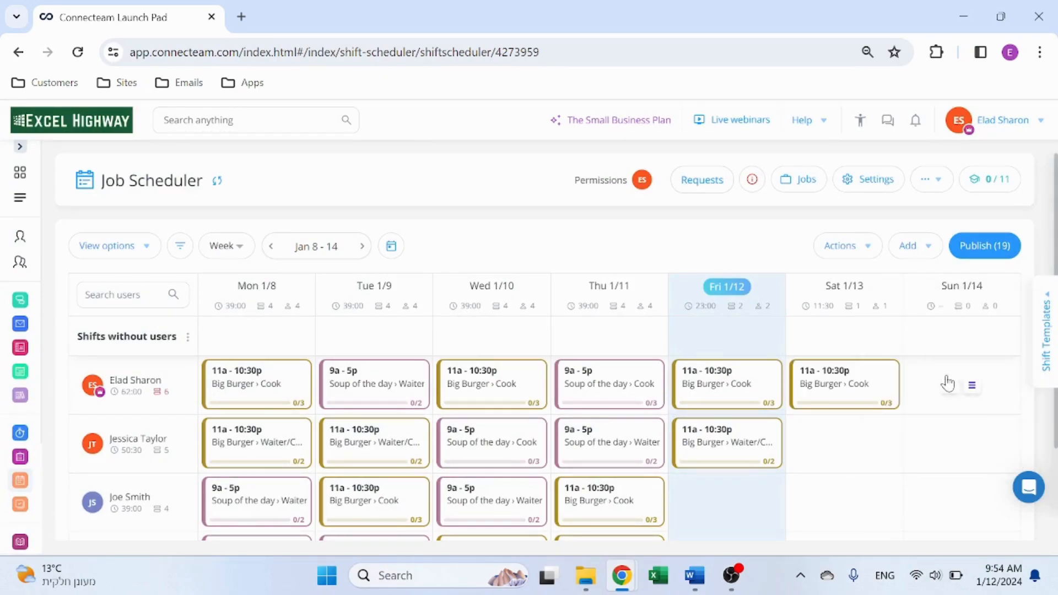
Check the first listed user's weekly shift totals and the scheduler's upcoming conflicts.
mouse_move(168, 398)
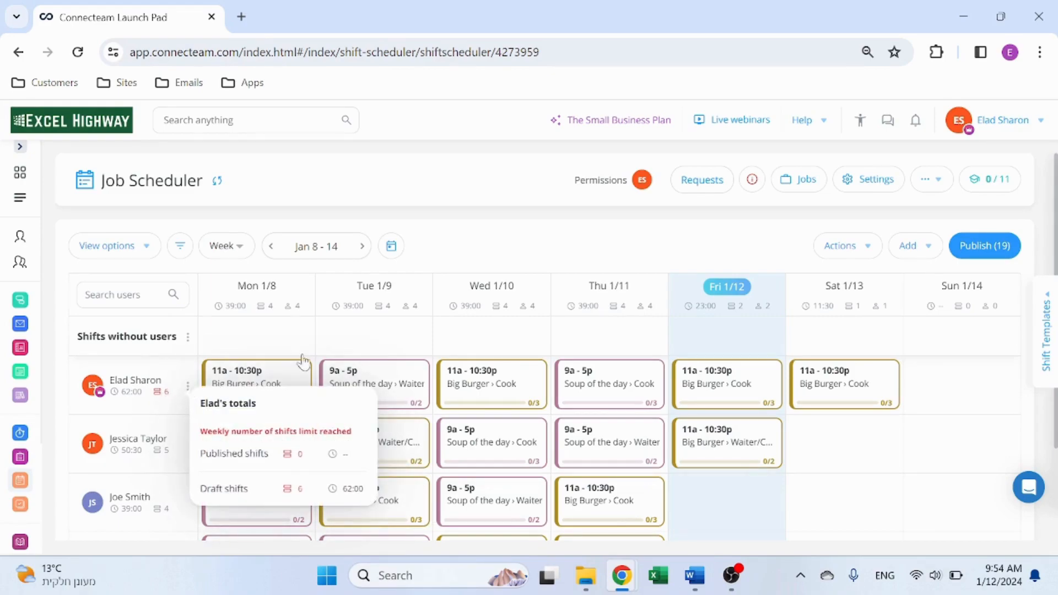
left_click(752, 181)
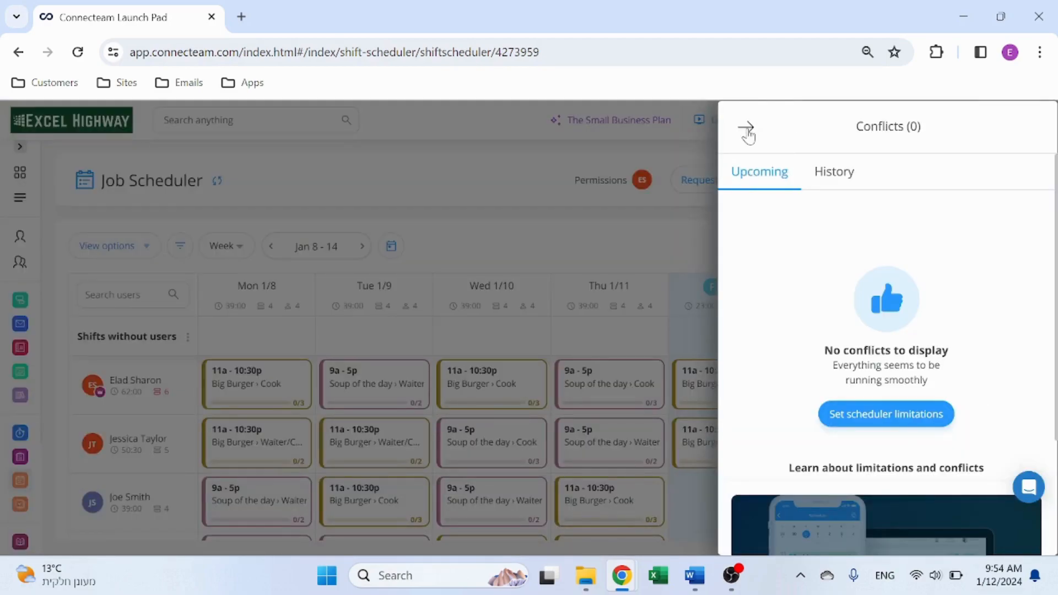
left_click(747, 130)
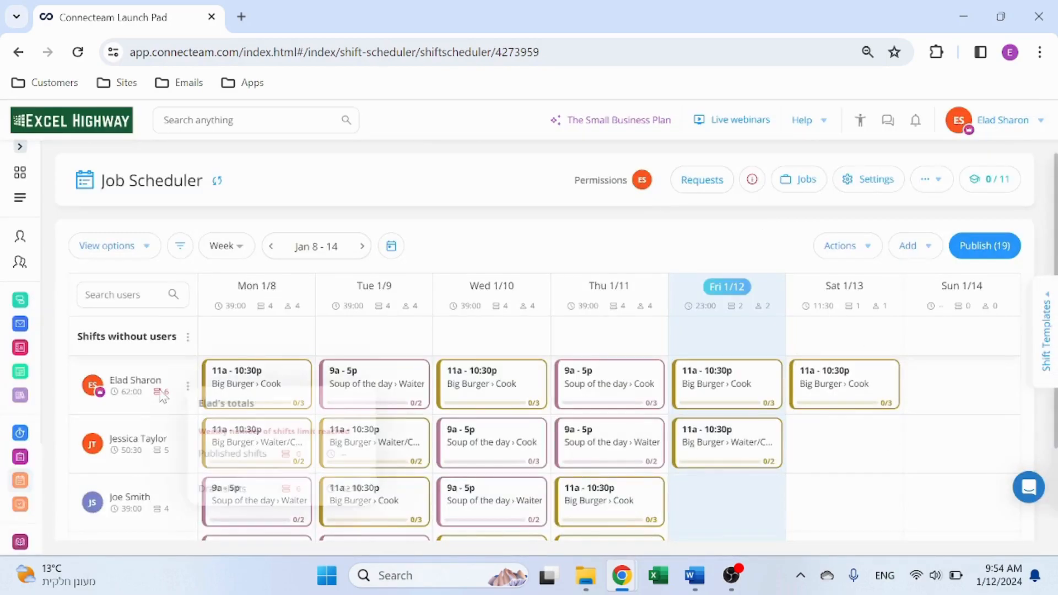
Review the scheduler's week and time, notification and limitation settings, leaving them without changing anything.
left_click(873, 182)
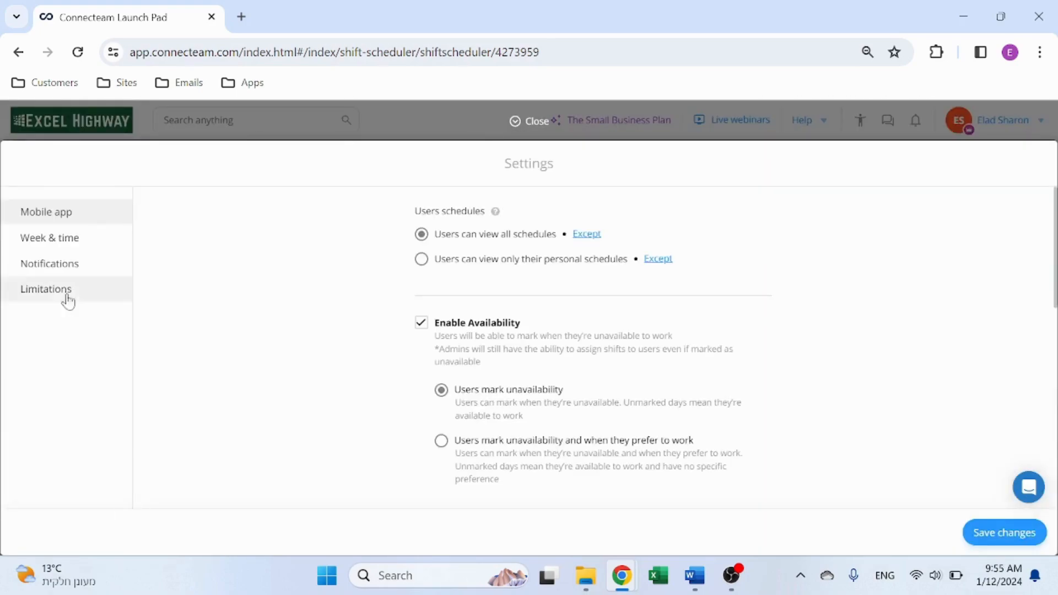
left_click(82, 242)
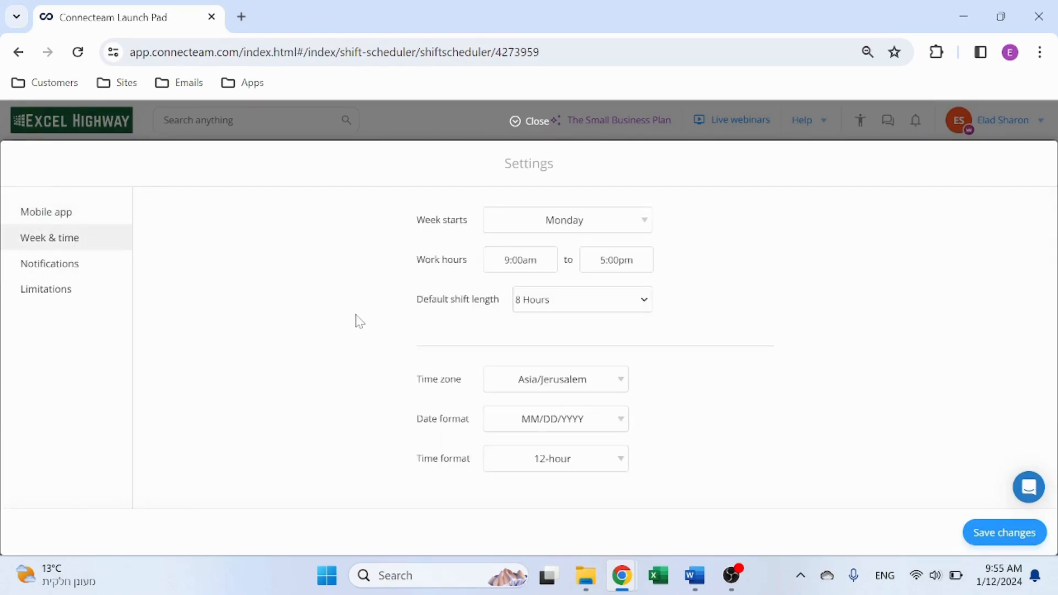
left_click(78, 270)
left_click(68, 295)
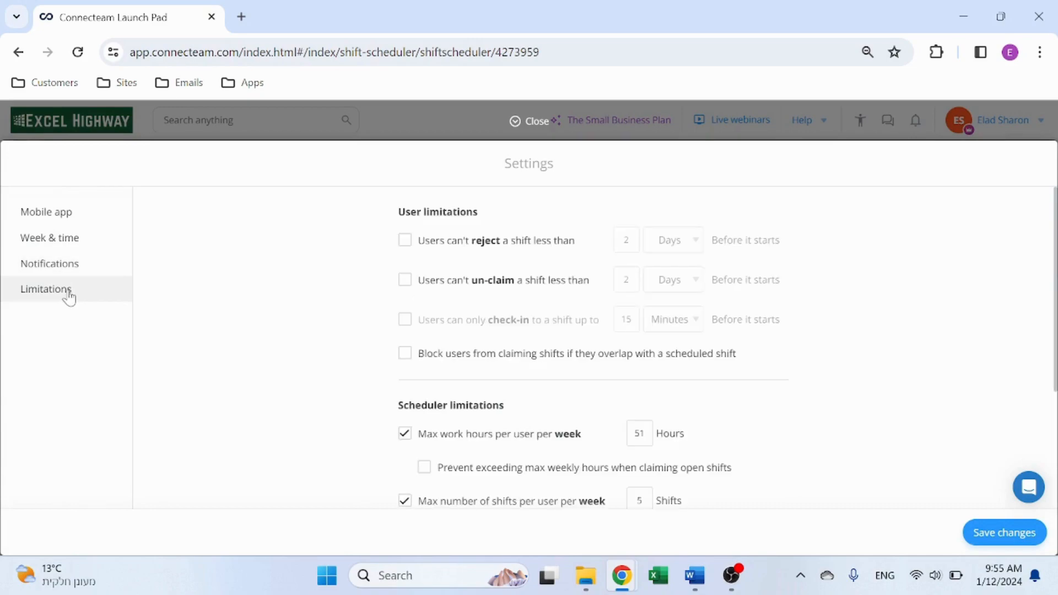
scroll(445, 329, "down", 3)
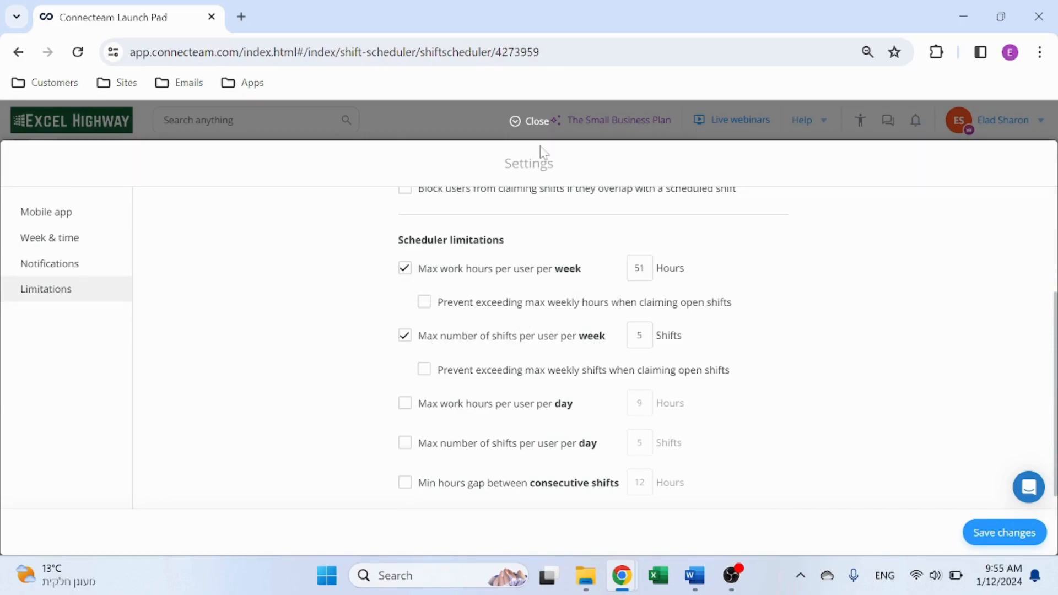
left_click(515, 120)
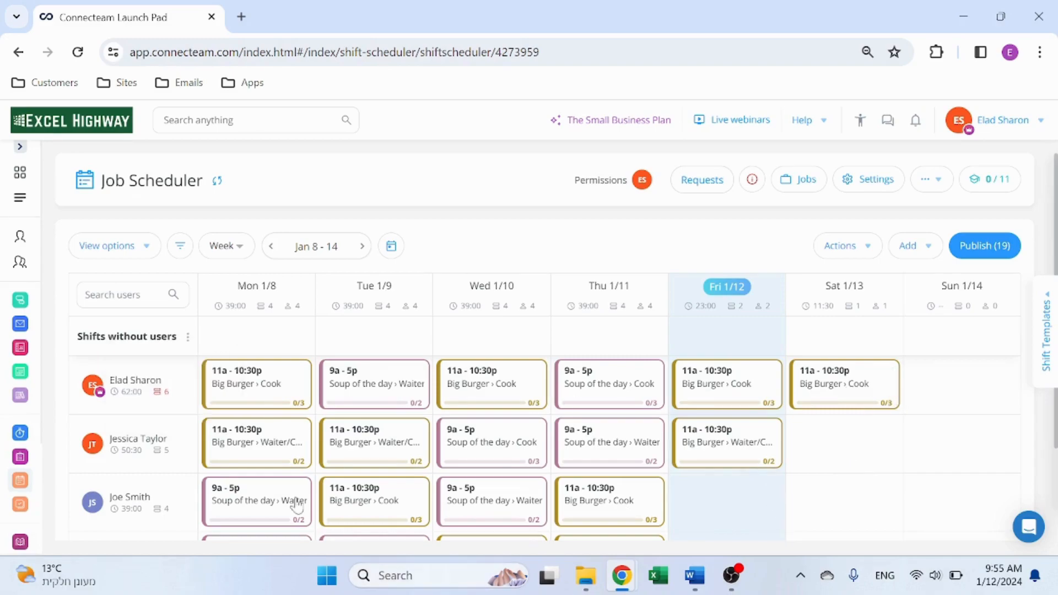
Review the publishing summary for the Jan 08 - Jan 14 shifts without publishing them.
left_click(918, 381)
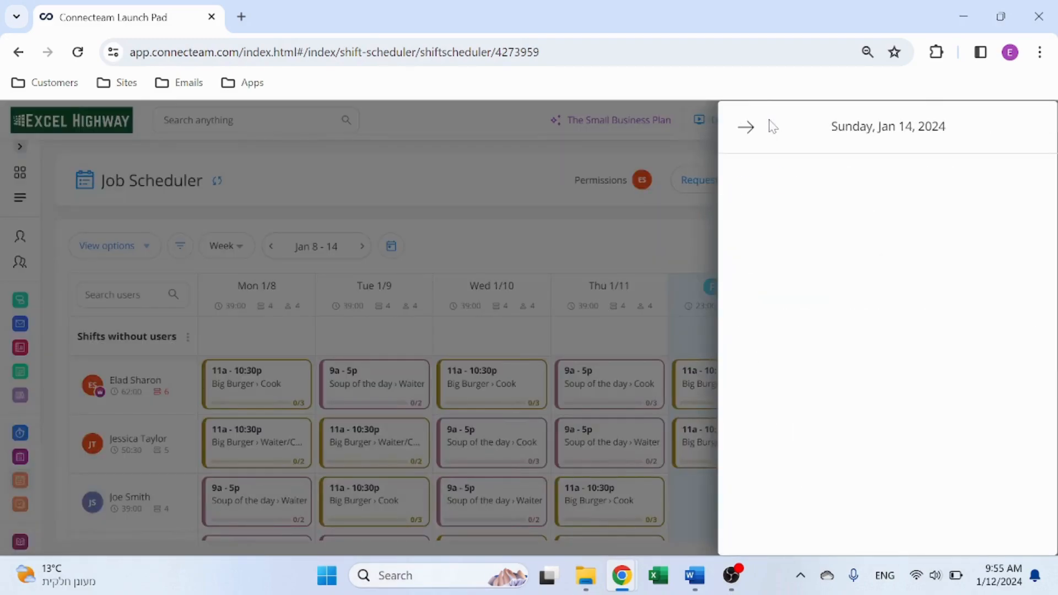
left_click(746, 130)
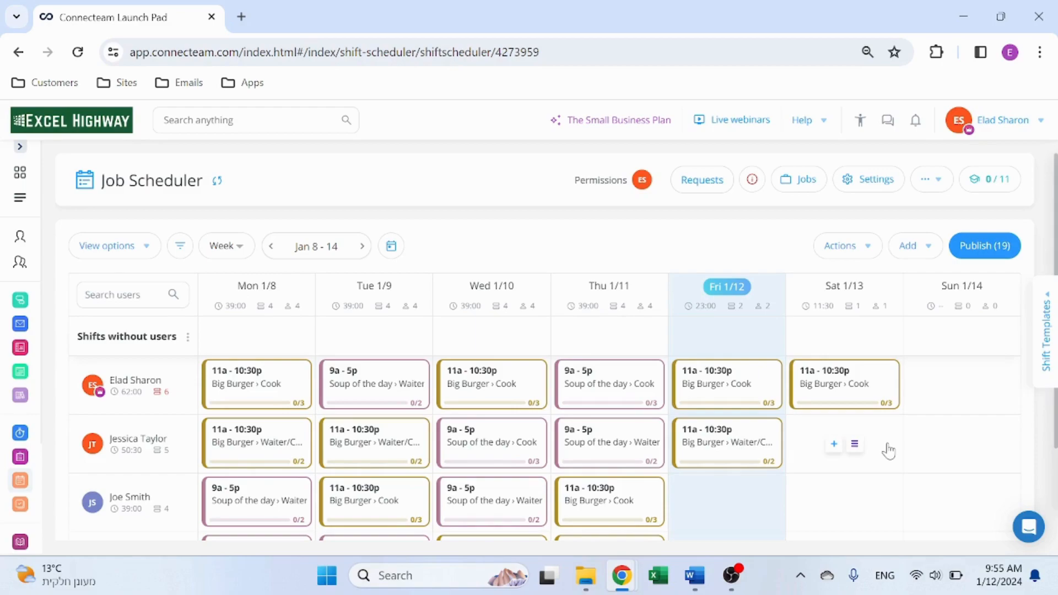
left_click(998, 248)
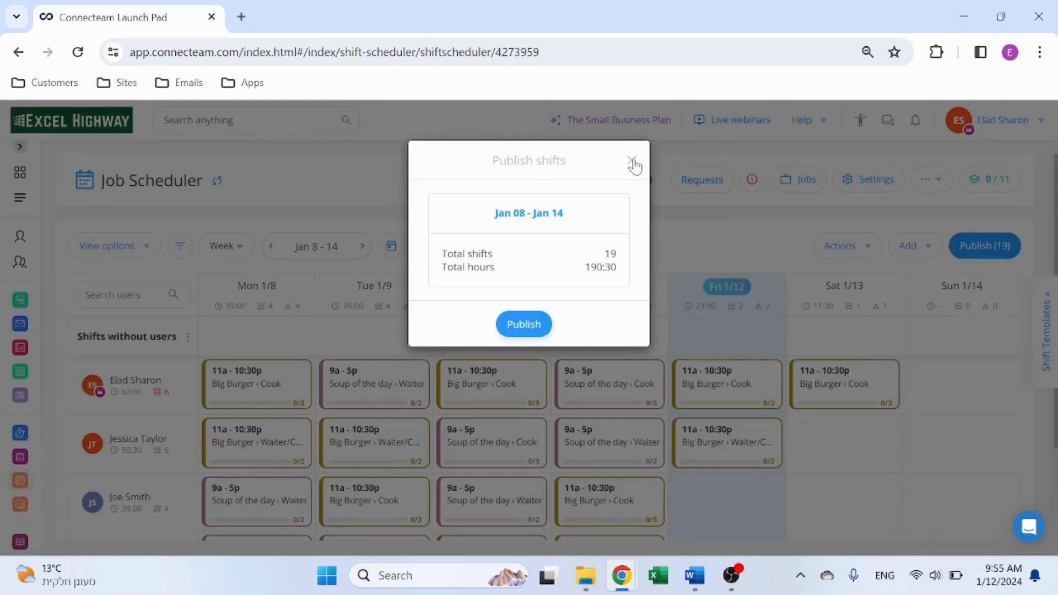
left_click(632, 162)
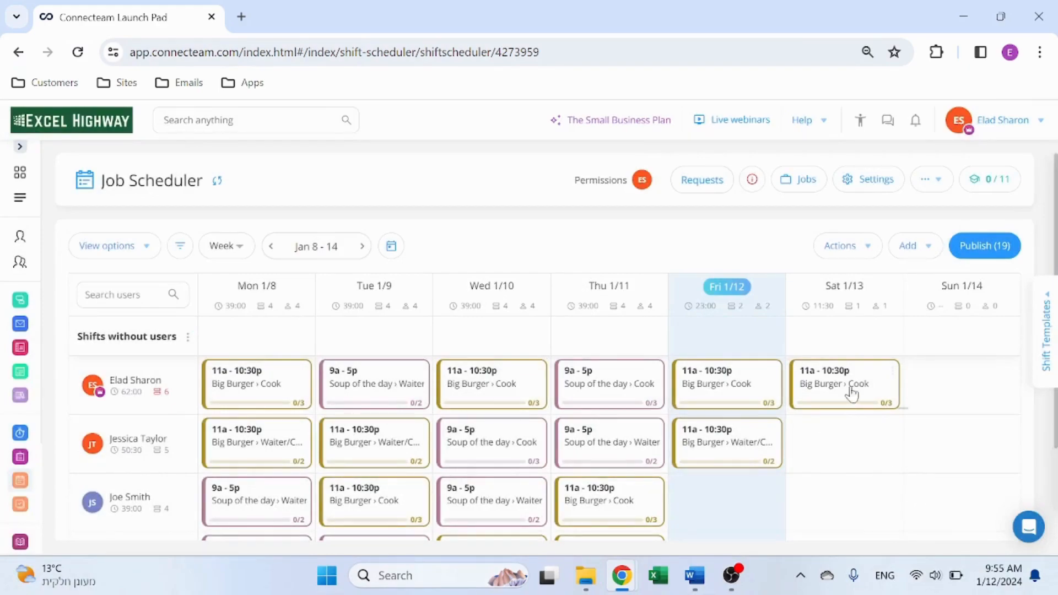
Move the Saturday Big Burger Cook shift to the second listed user on Friday, Jan 12, and view that user's overlapping-shifts conflict.
left_click_drag(876, 375, 763, 440)
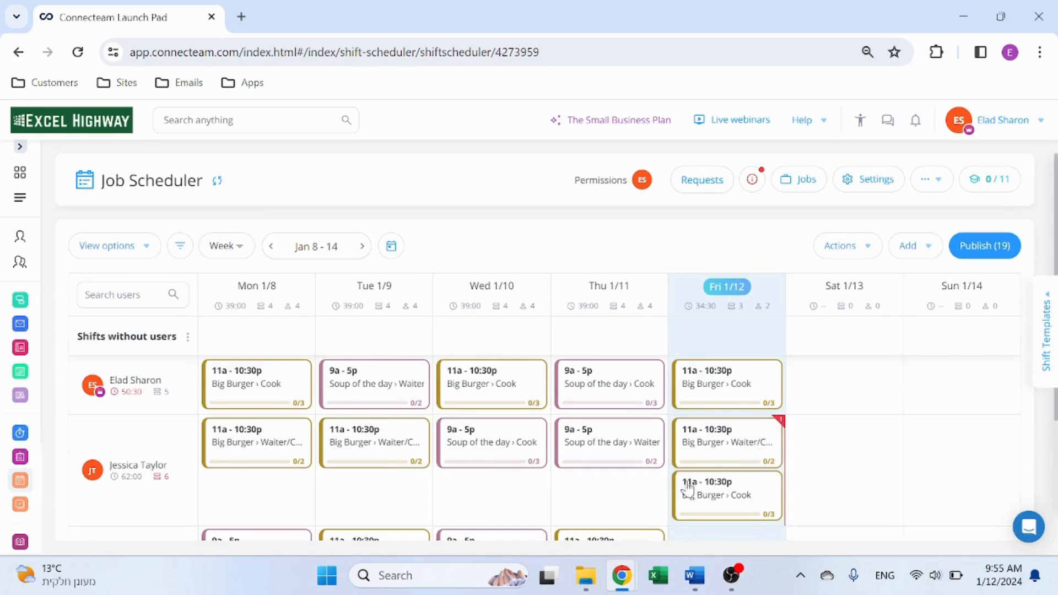
left_click(753, 181)
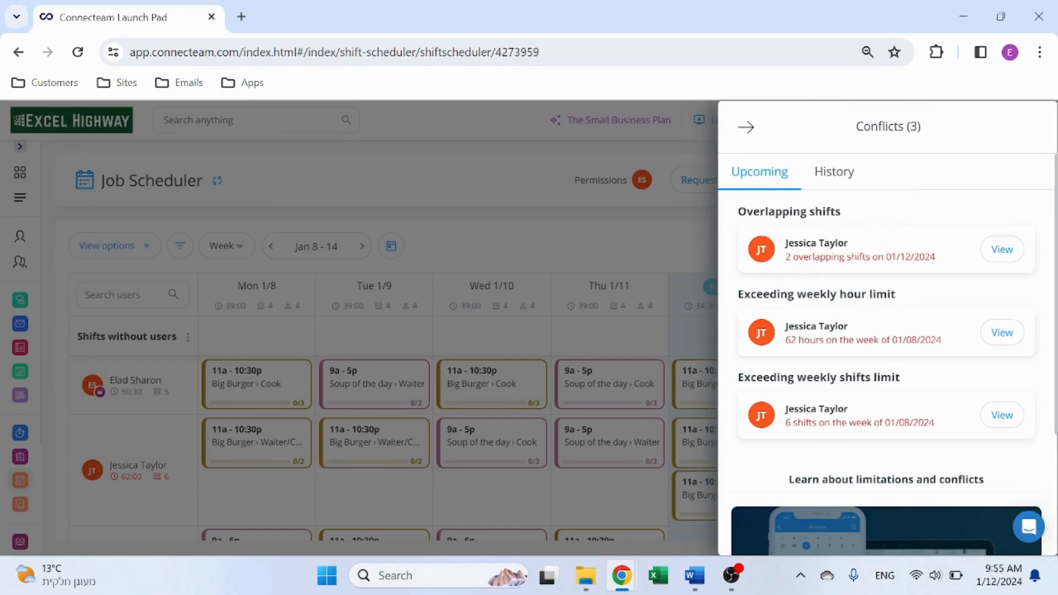
scroll(865, 273, "down", 3)
scroll(865, 273, "up", 3)
left_click(997, 253)
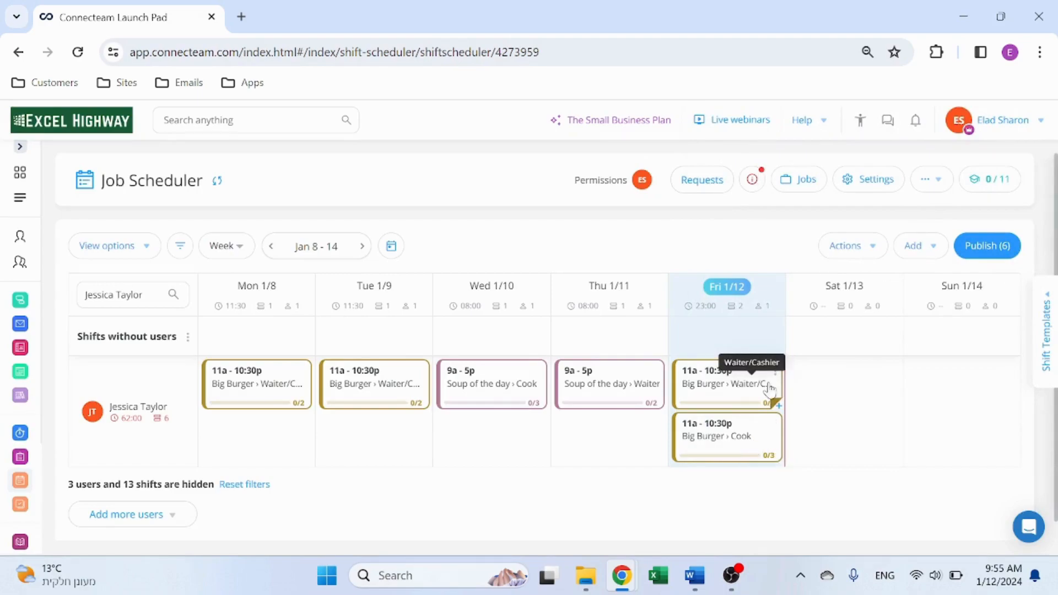
Check the upcoming schedule conflicts, and delete the second listed user's Friday, Jan 12 Big Burger Waiter/Cashier shift.
left_click(752, 189)
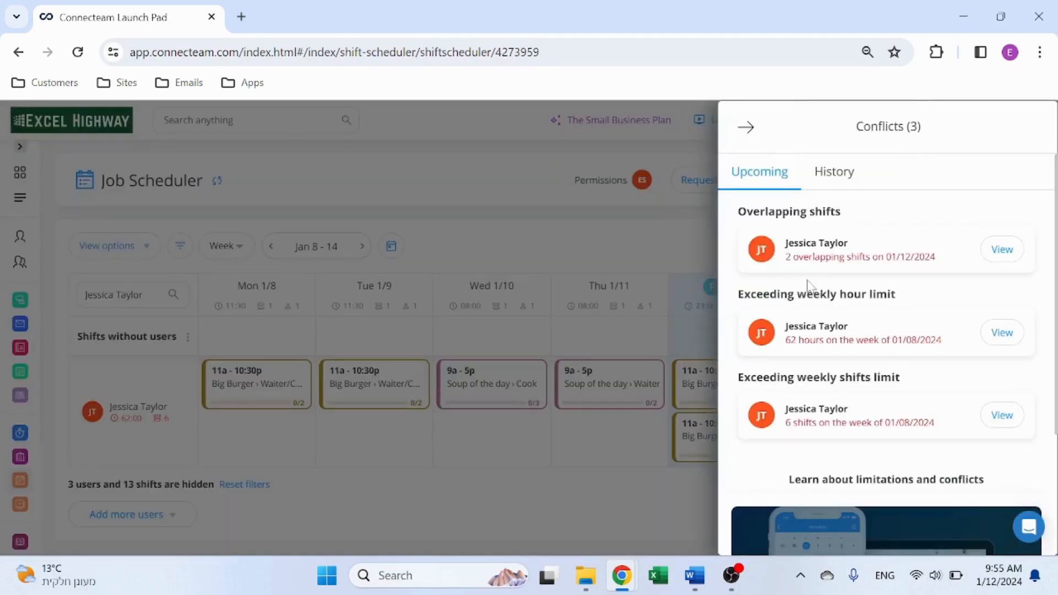
left_click(749, 131)
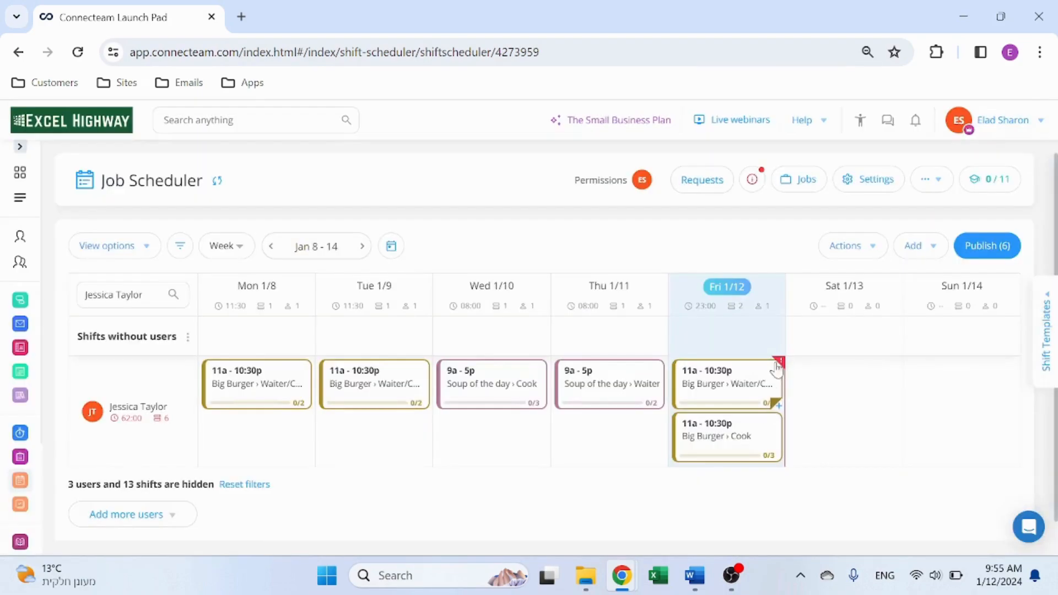
left_click(776, 372)
left_click(814, 479)
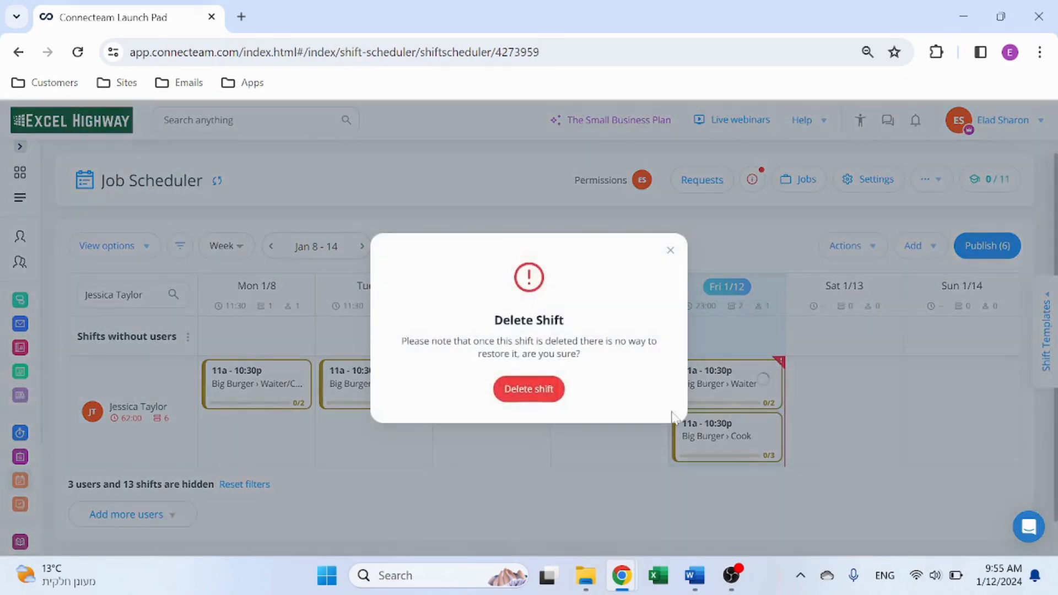
left_click(543, 397)
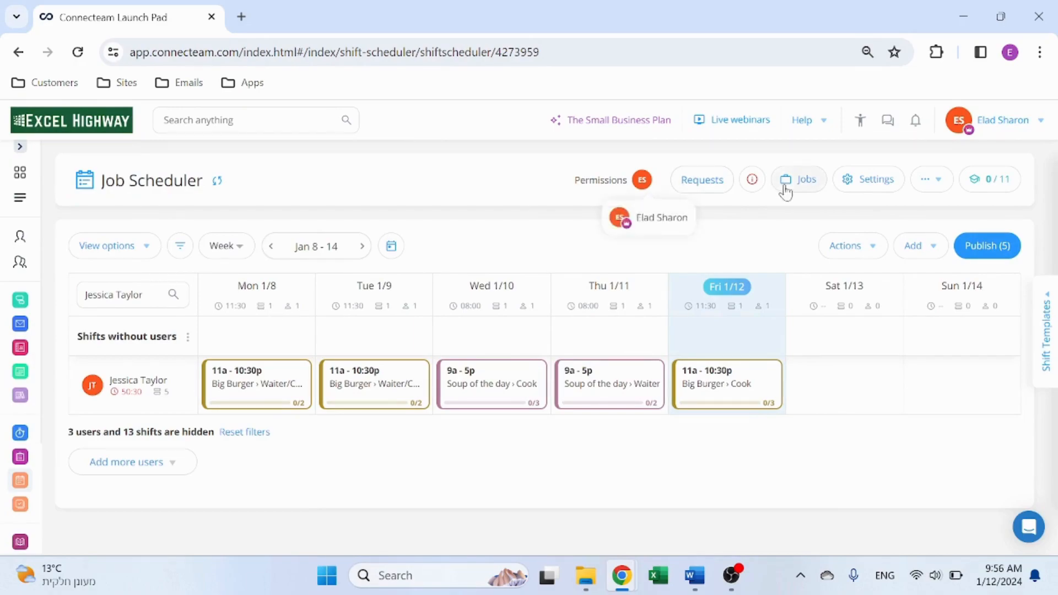
Clear the user search and move the Friday, Jan 12 Big Burger Cook shift from the second to the third listed user.
triple_click(143, 294)
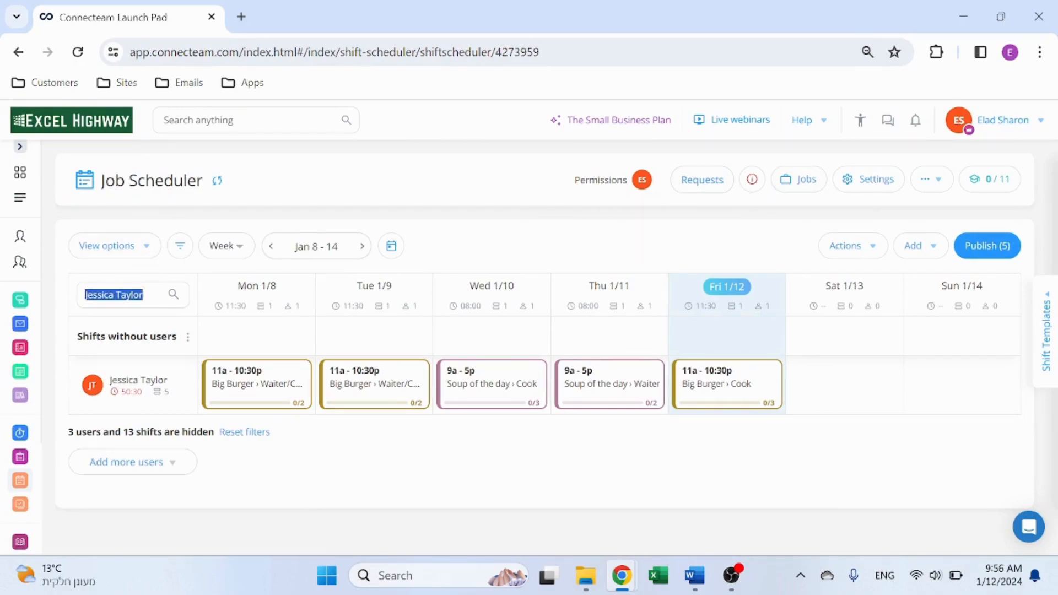
key("BackSpace")
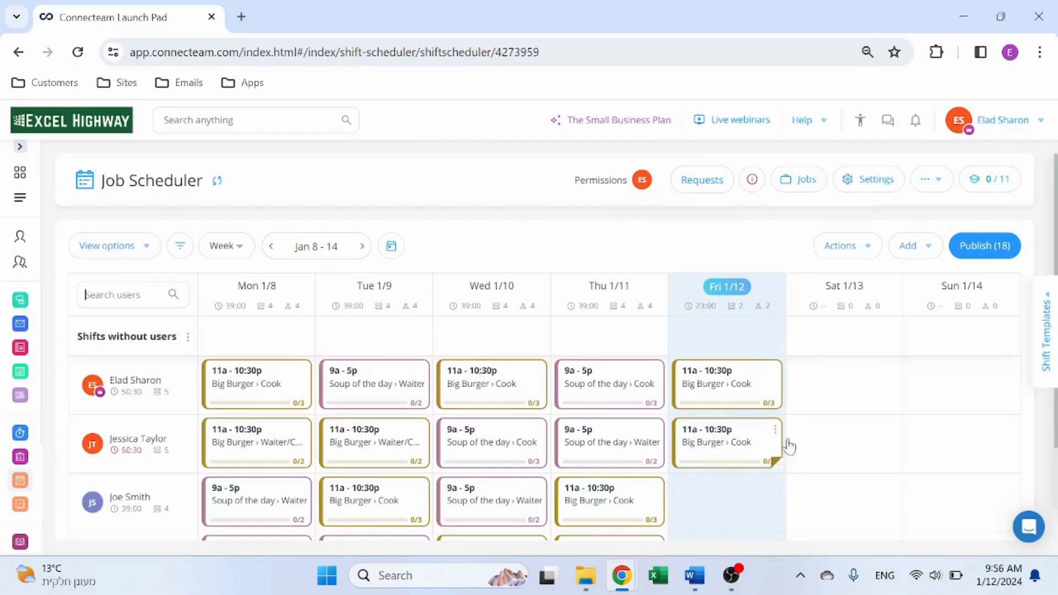
scroll(837, 435, "down", 1)
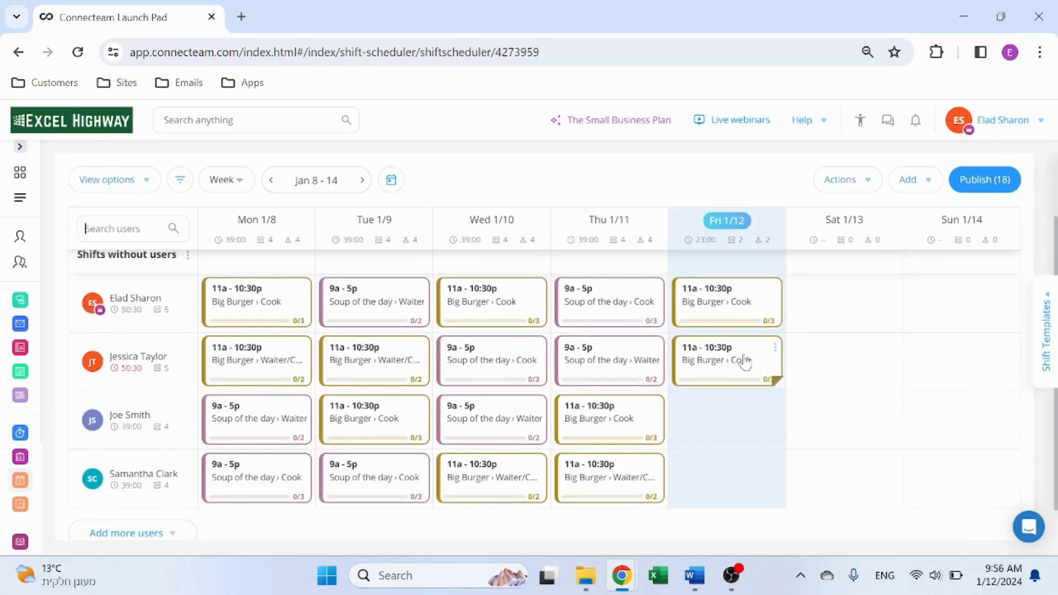
left_click_drag(741, 369, 752, 407)
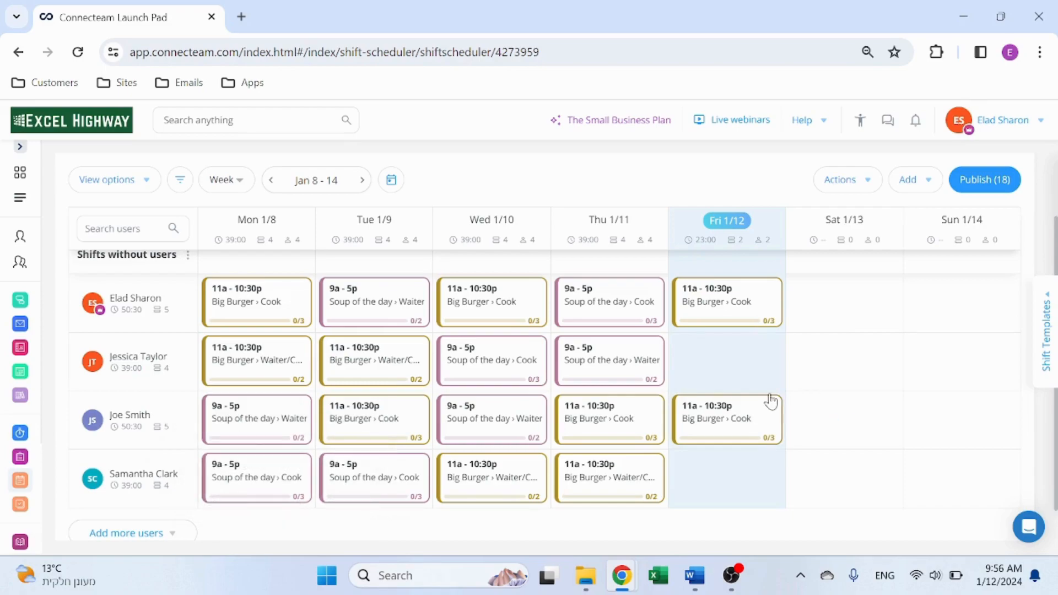
mouse_move(791, 402)
scroll(796, 392, "up", 1)
scroll(912, 423, "down", 1)
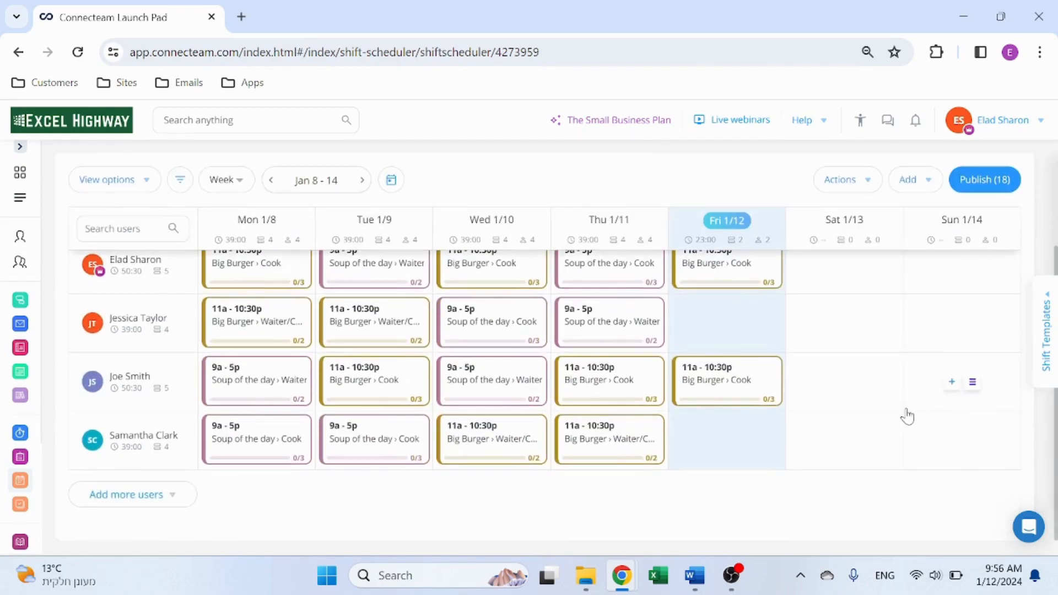
Publish the shifts scheduled for Jan 8 - 14.
left_click(995, 178)
left_click(534, 329)
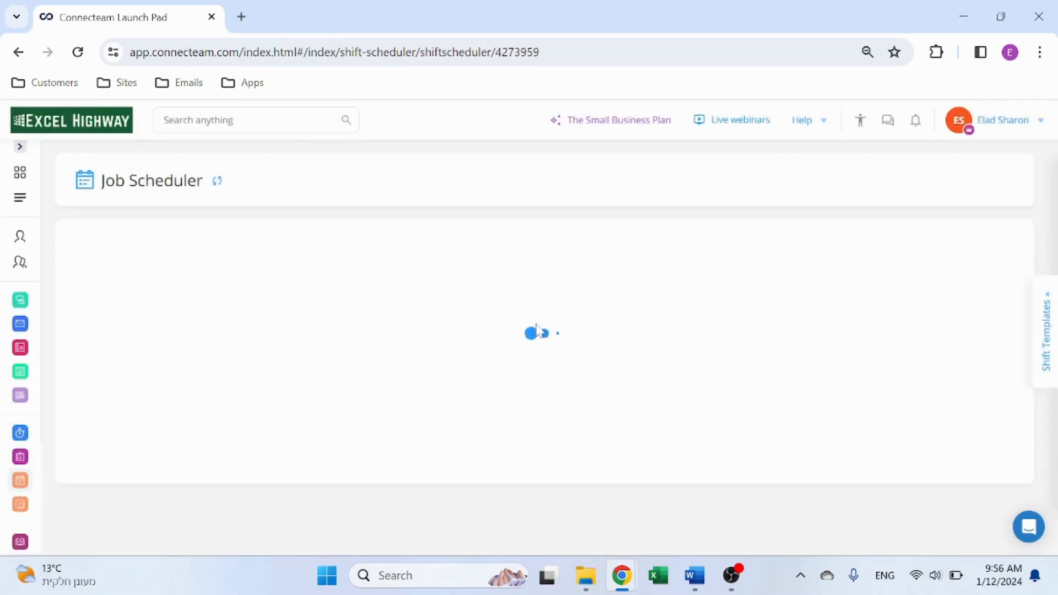
scroll(749, 401, "down", 1)
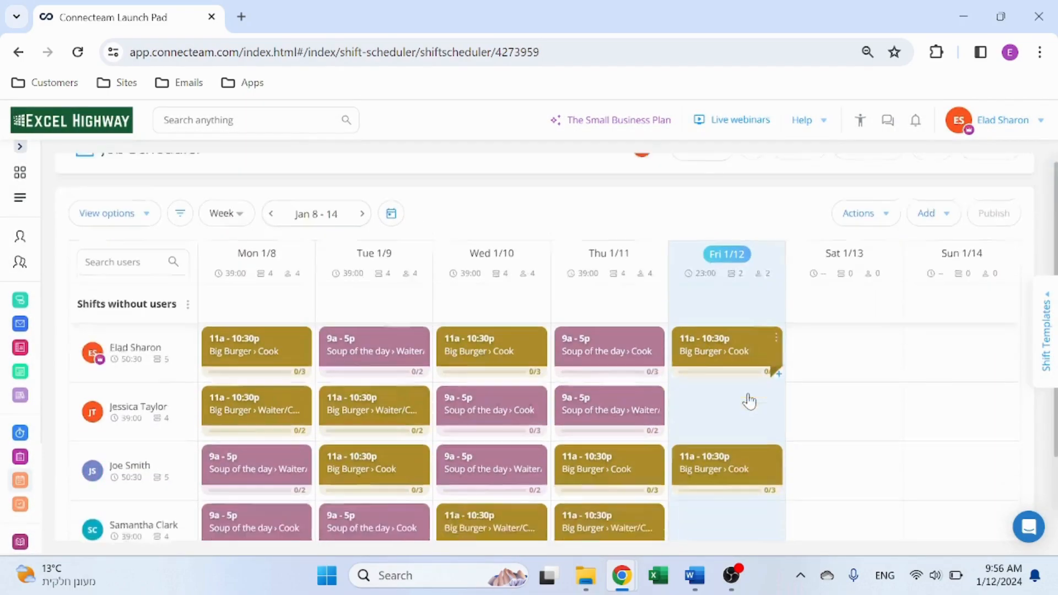
scroll(749, 401, "down", 1)
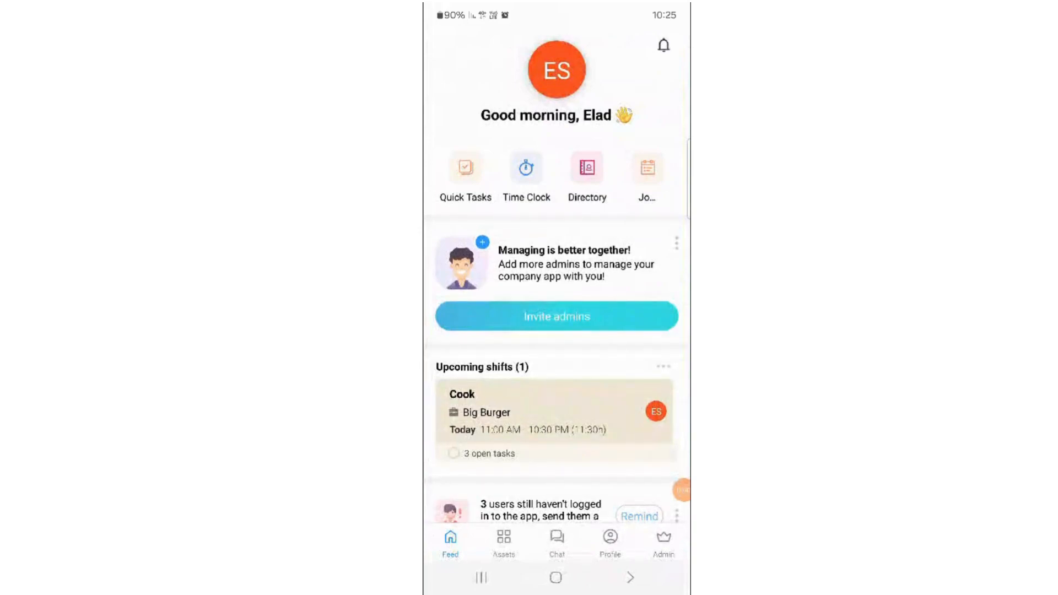
Switch to the Connecteam mobile app and review the shift notifications and the details of today's Big Burger Cook shift.
left_click(663, 45)
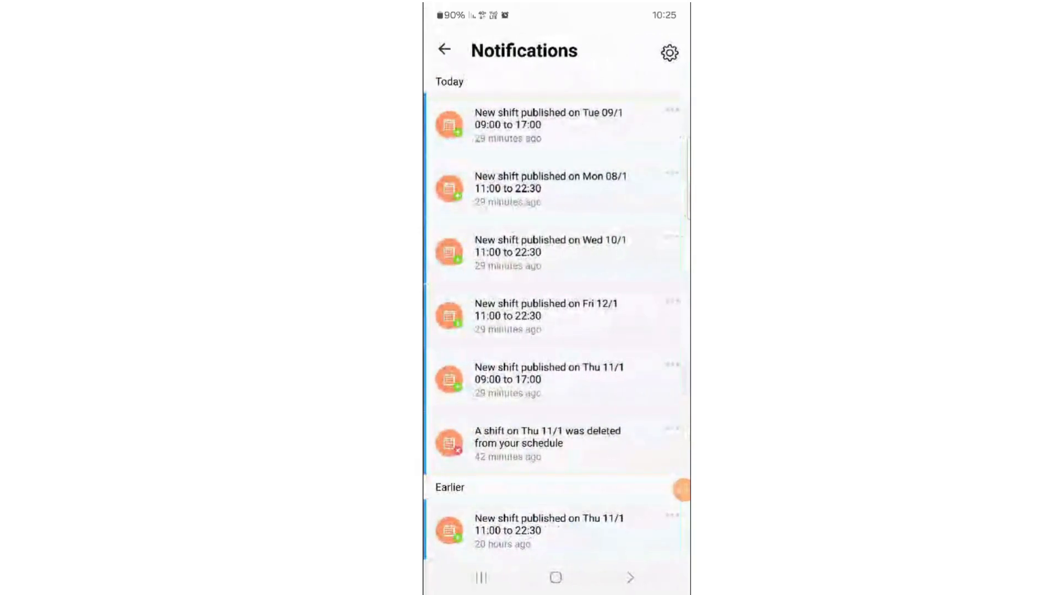
left_click(444, 49)
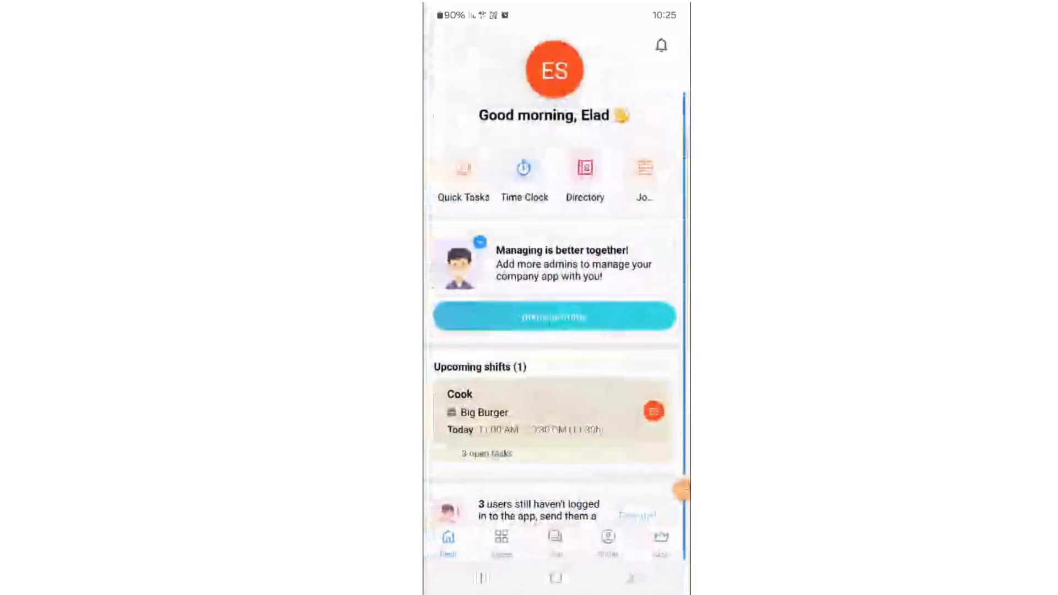
left_click(550, 410)
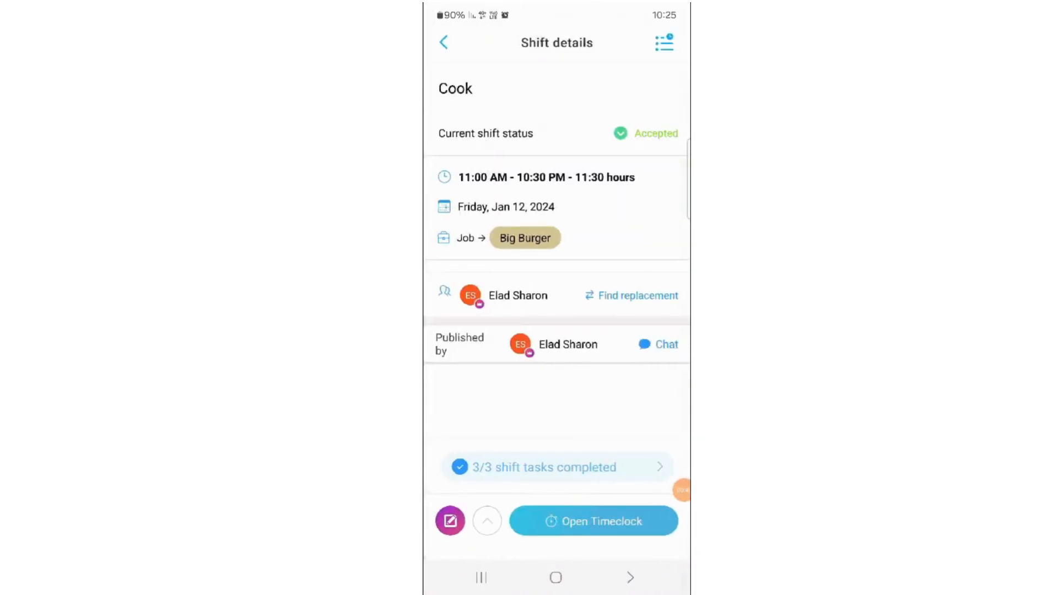
left_click(444, 42)
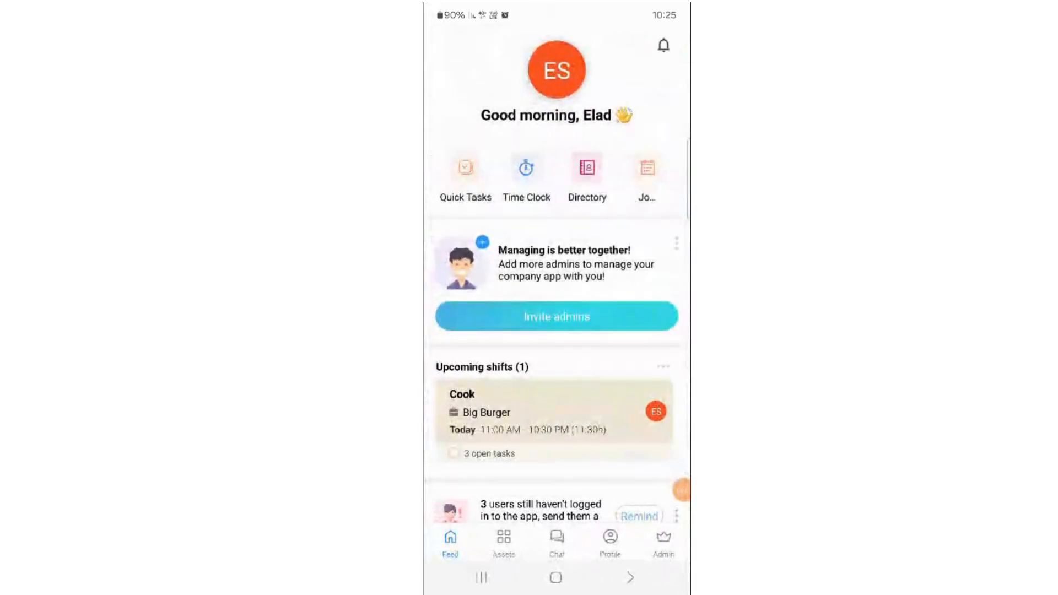
Accept the Thursday, Jan 11 Soup of the day Cook shift in the mobile Job Scheduler.
left_click(648, 171)
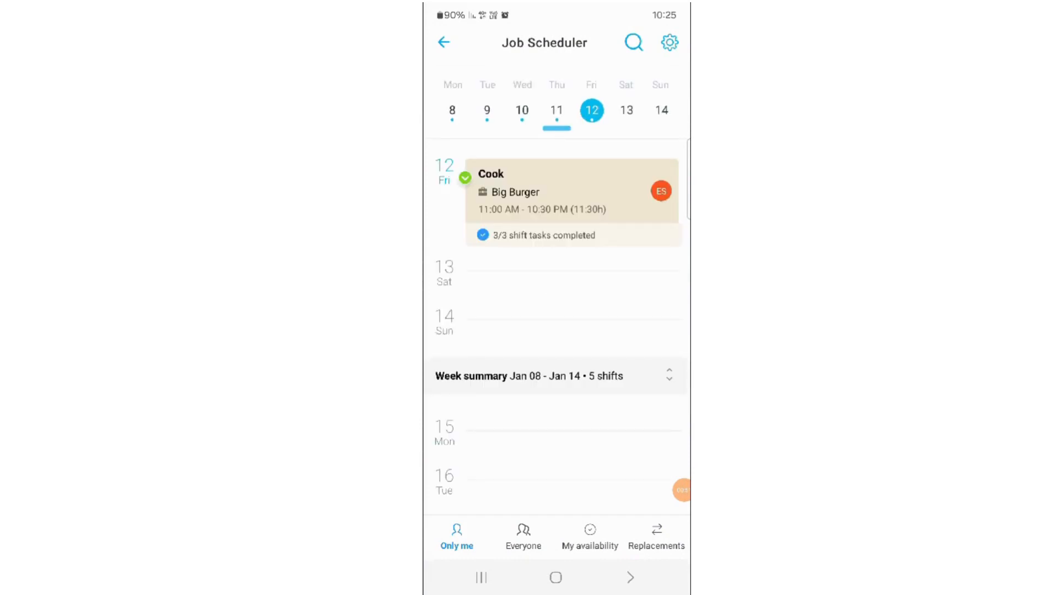
left_click(556, 111)
left_click(572, 192)
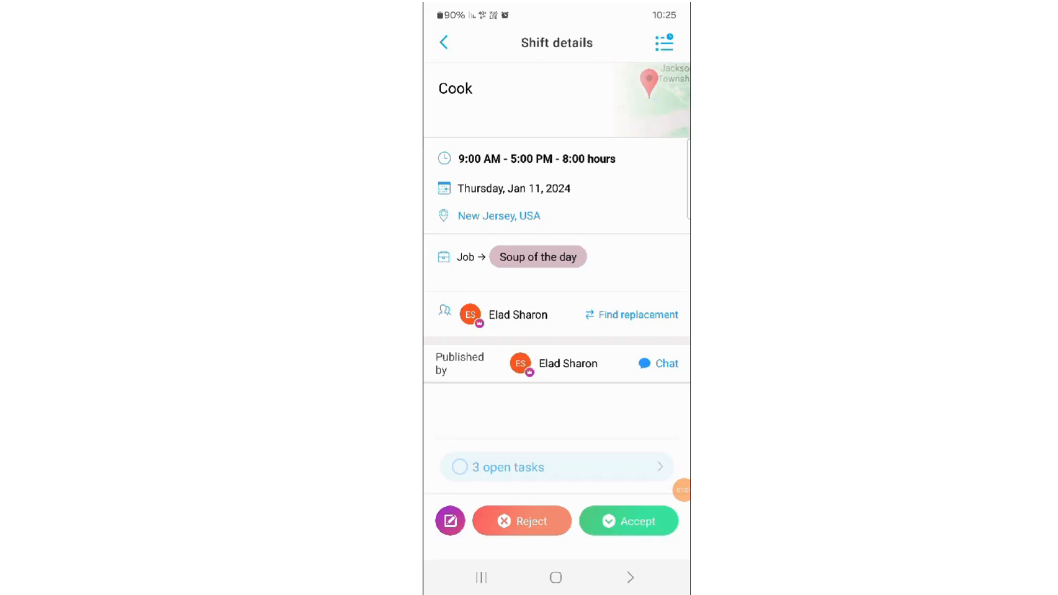
left_click(628, 521)
left_click(590, 530)
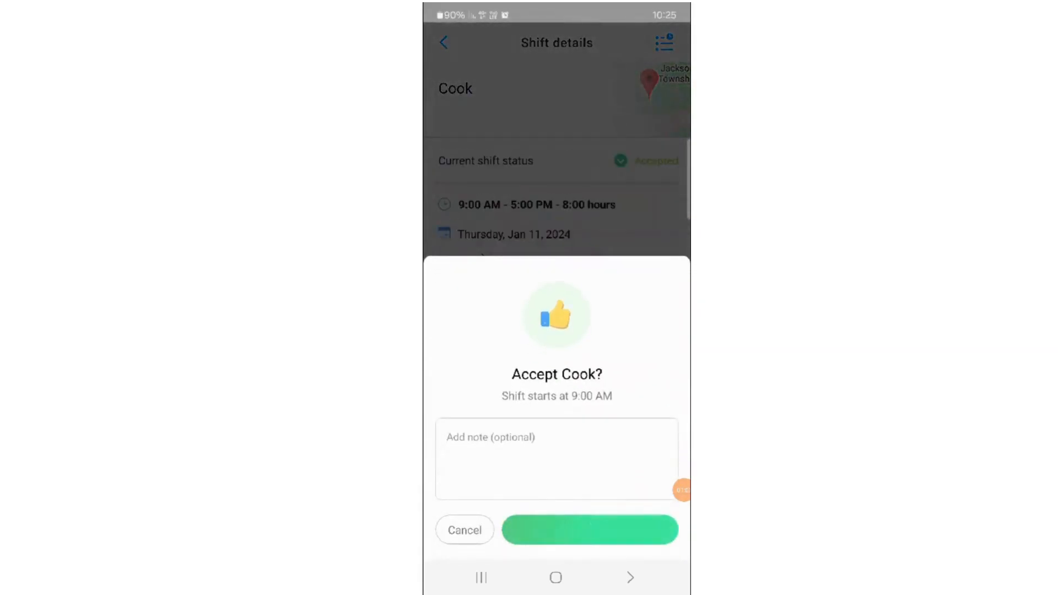
Mark the shift tasks Recieve inventory, Prepare meals and Clean up as done, and close the task list.
left_click(556, 467)
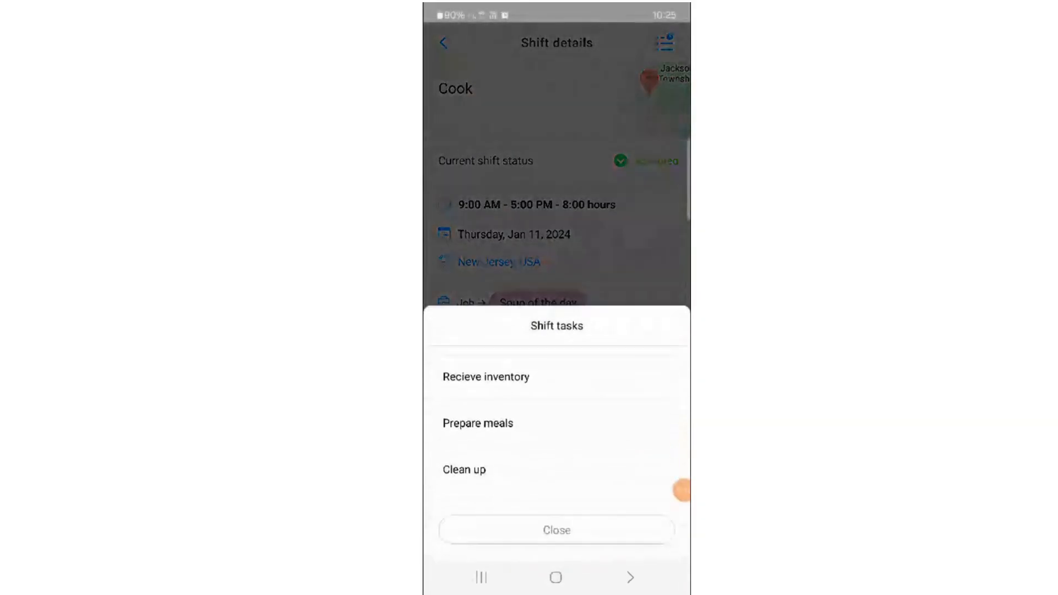
left_click(660, 376)
left_click(661, 422)
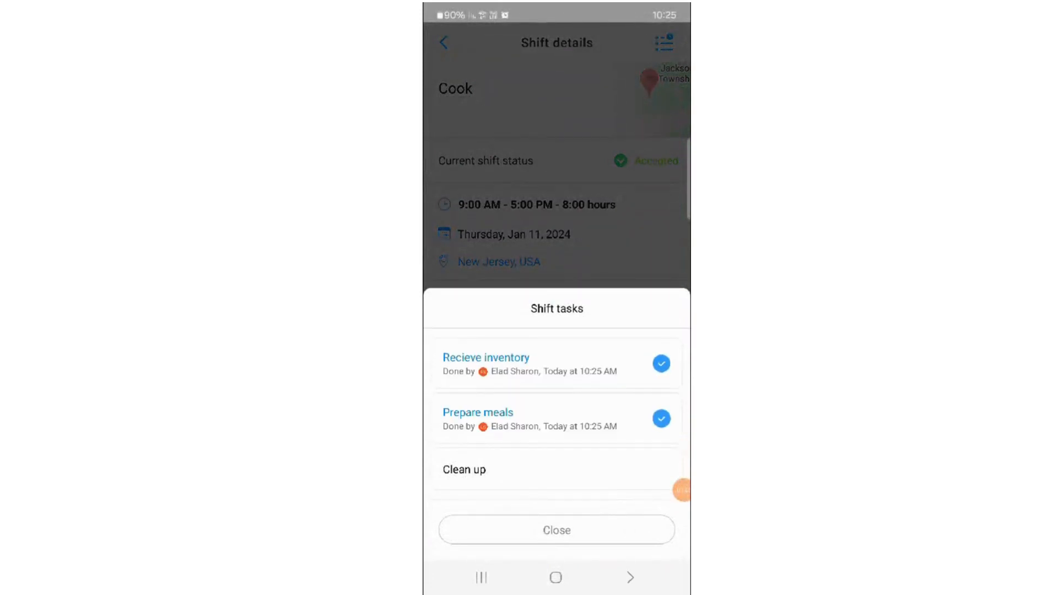
left_click(661, 469)
left_click(556, 529)
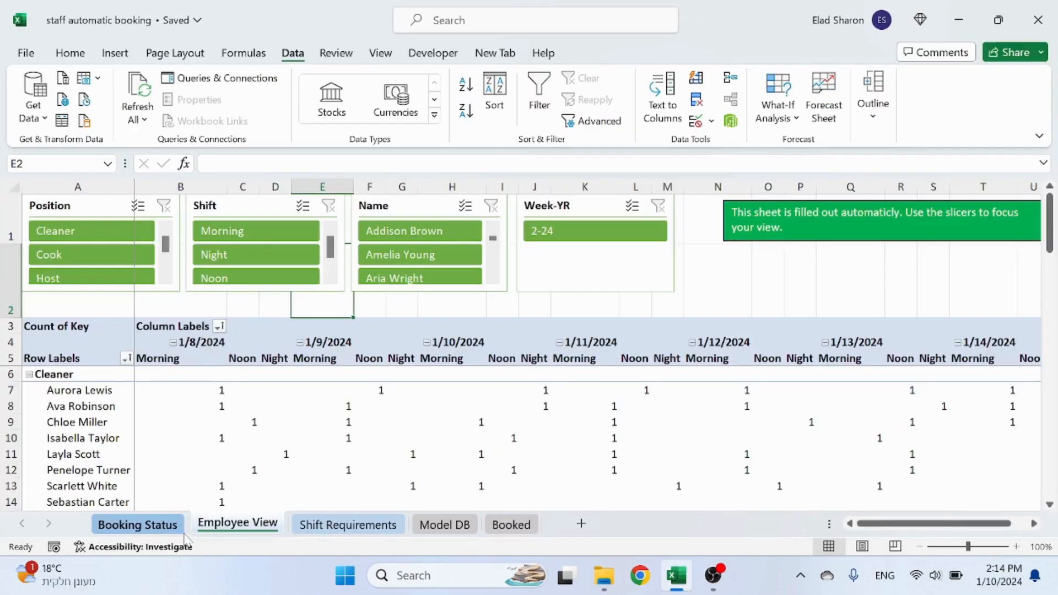
Open the Booking Status sheet in the staff automatic booking workbook.
left_click(138, 524)
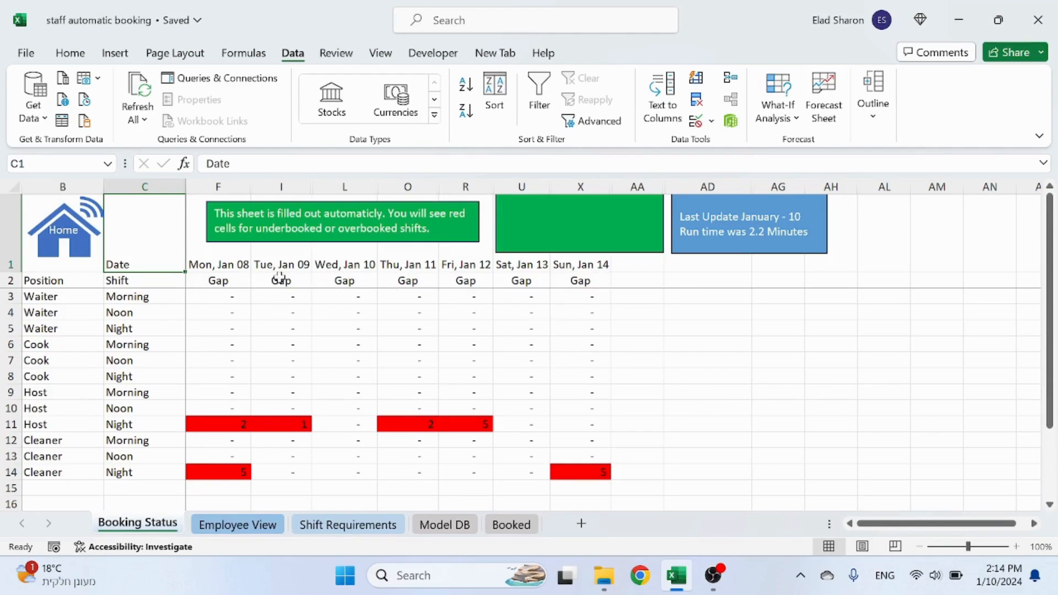
left_click(14, 186)
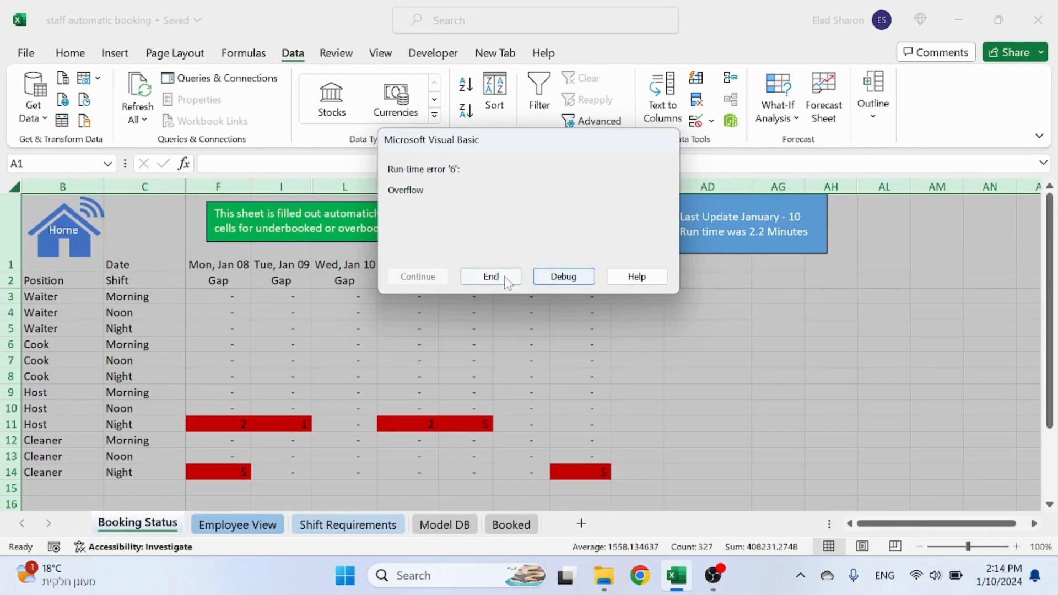
left_click(563, 276)
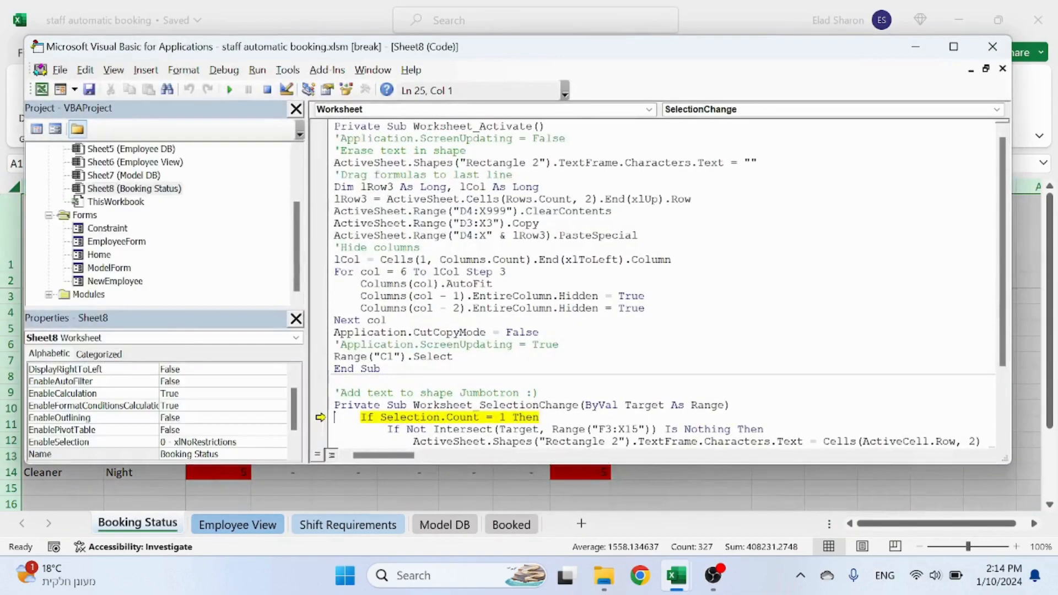
left_click(268, 90)
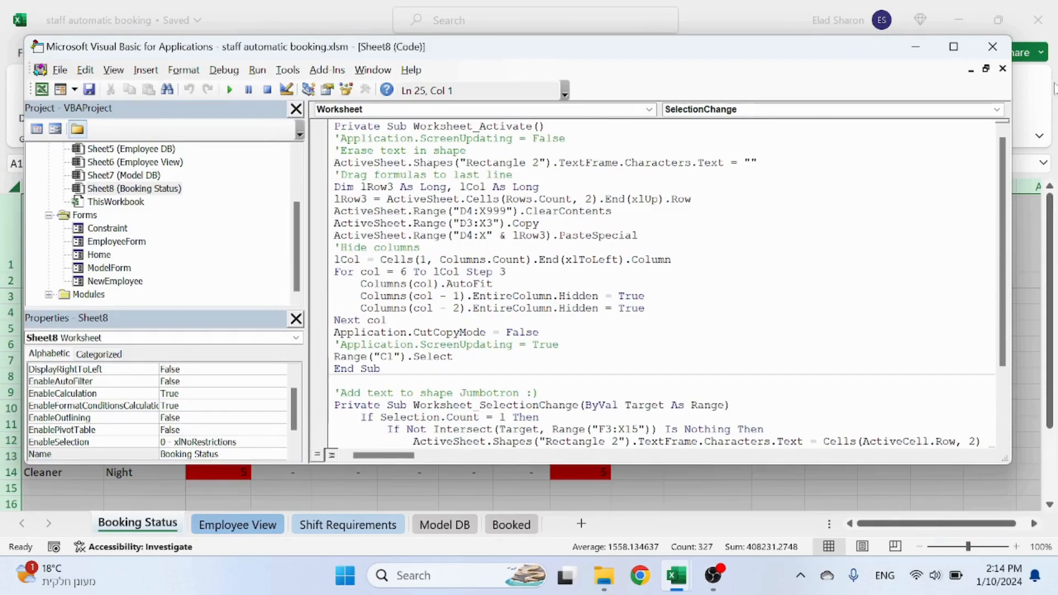
left_click(910, 53)
left_click(344, 360)
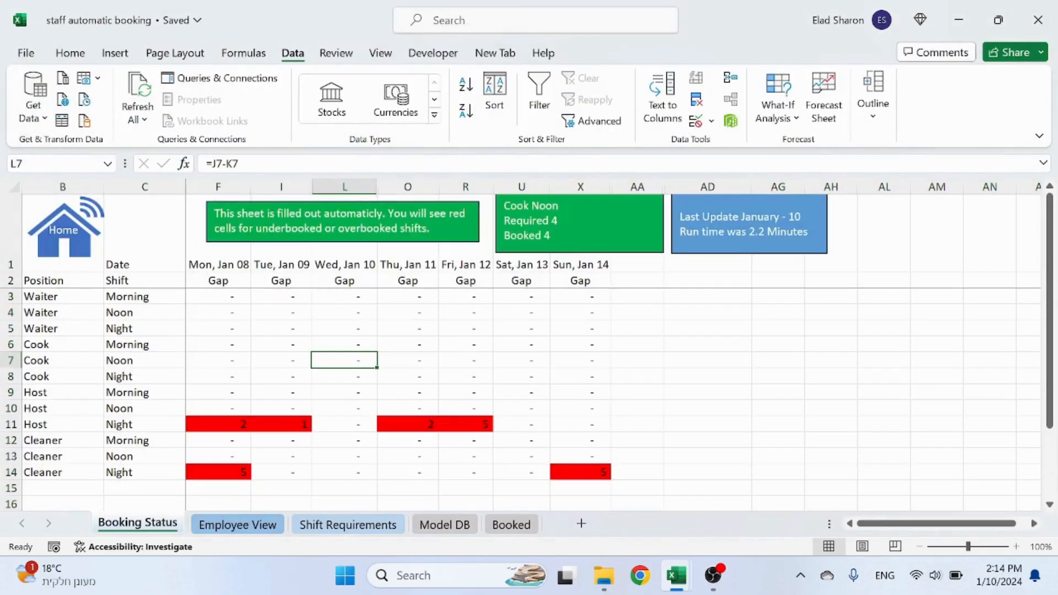
Unhide the hidden columns up to column F on the Booking Status sheet and inspect the Key formula in cell A3.
left_click(48, 178)
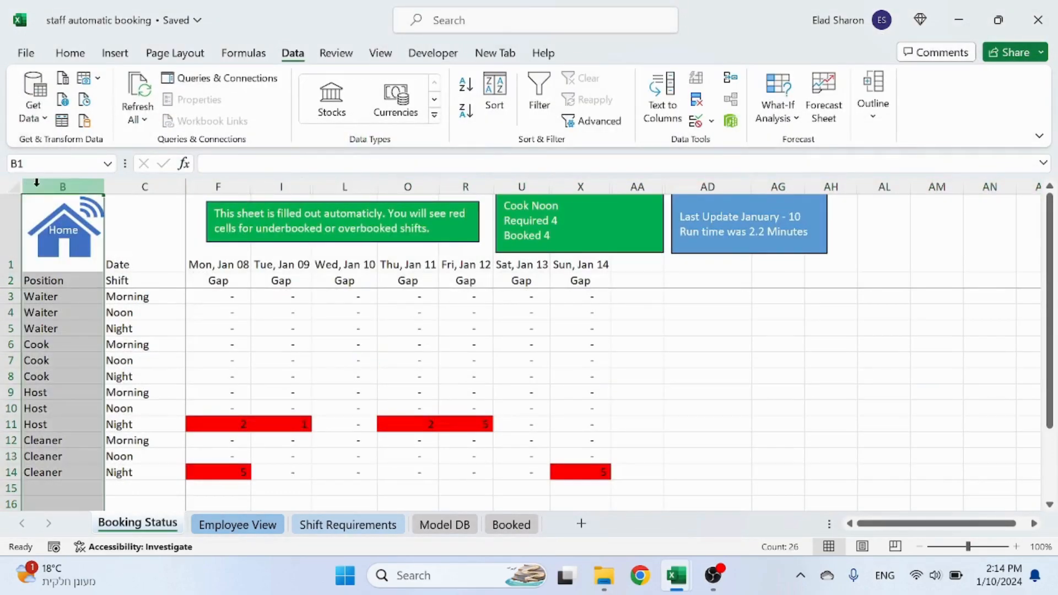
left_click(243, 185)
left_click(60, 186, "shift")
right_click(44, 187)
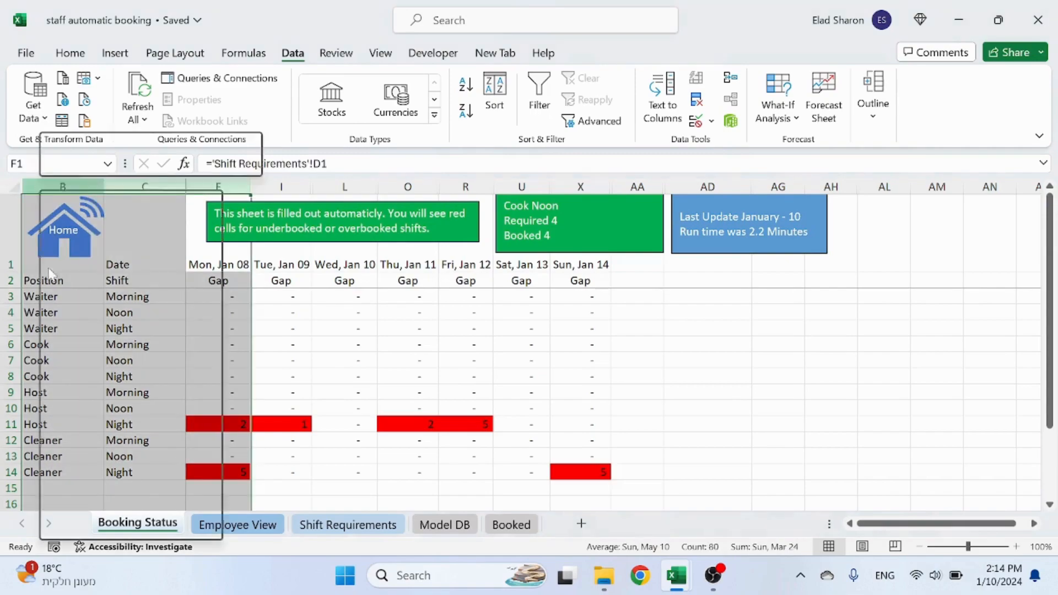
left_click(126, 503)
left_click(90, 328)
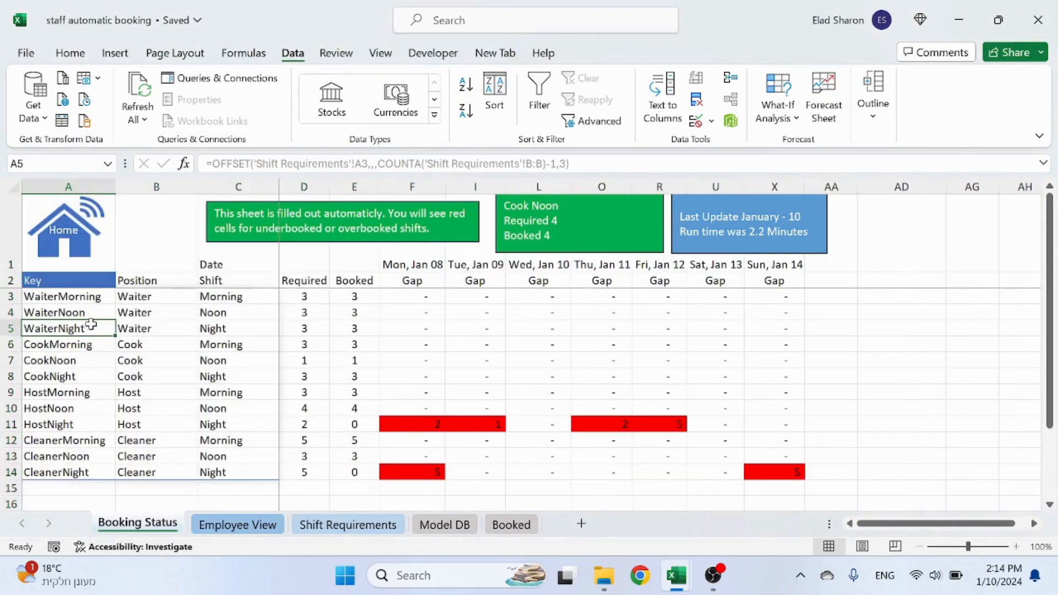
left_click(86, 283)
left_click(83, 292)
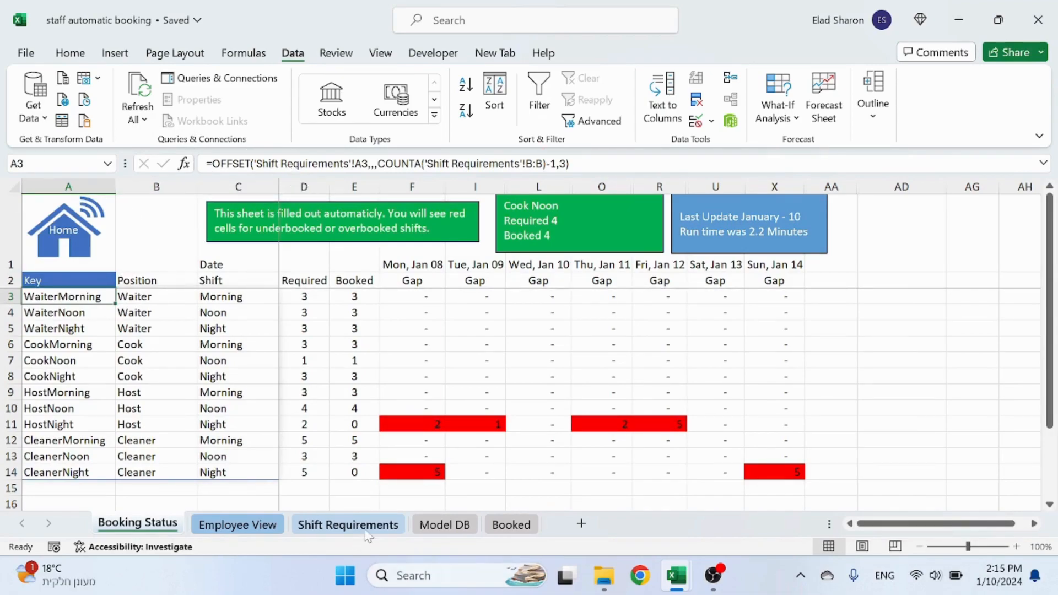
View the Shift Requirements sheet, return to Booking Status and hide column A.
left_click(356, 526)
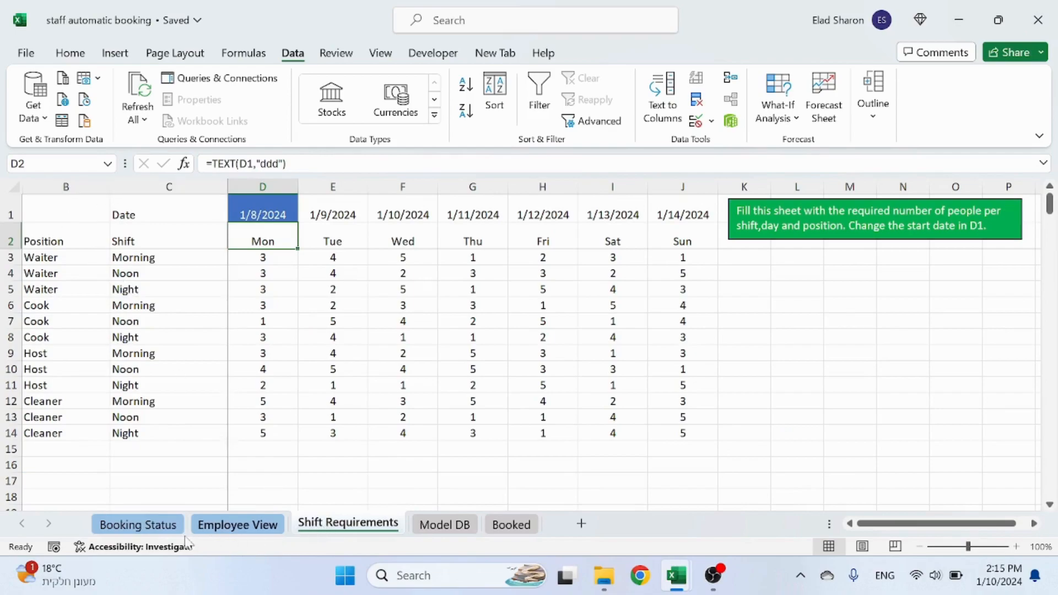
left_click(157, 529)
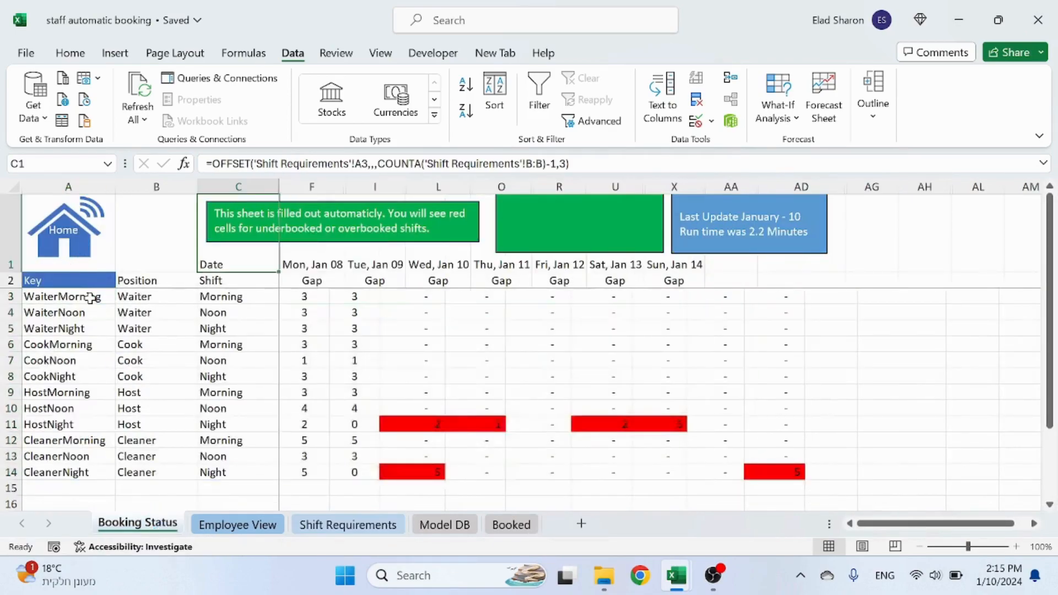
right_click(87, 188)
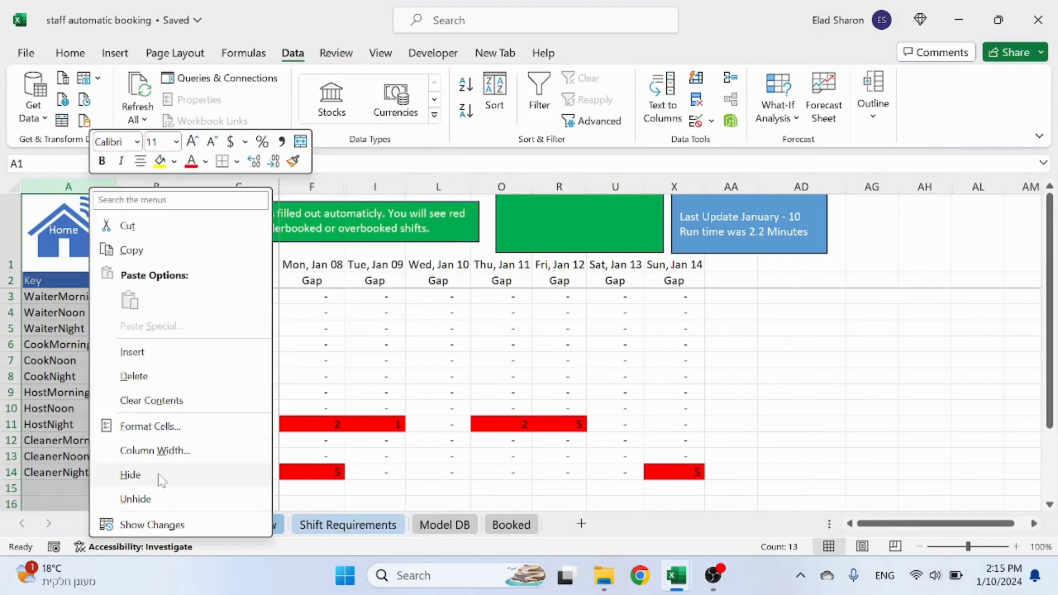
left_click(143, 473)
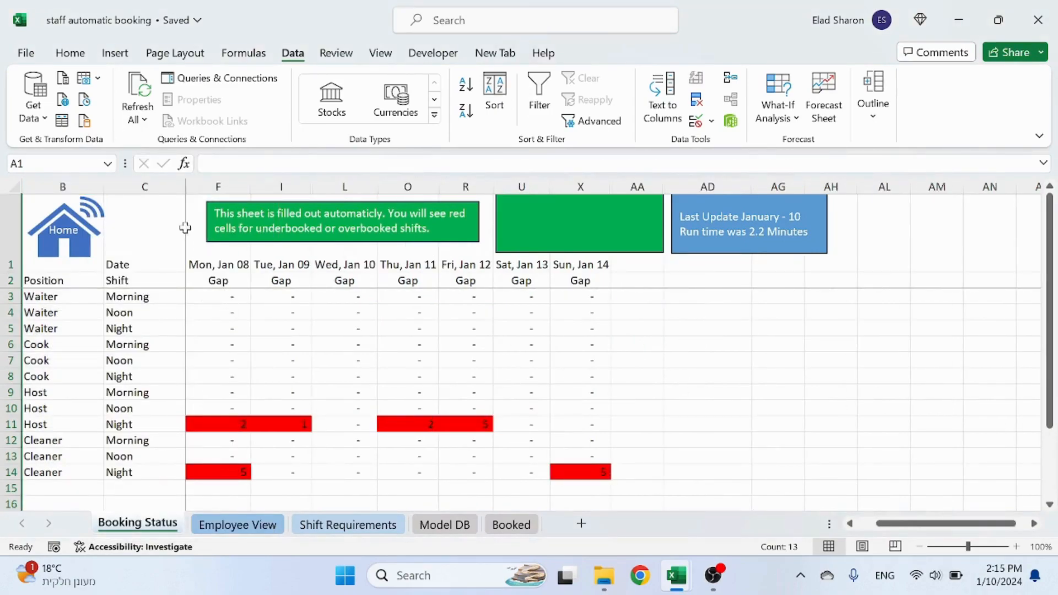
Unhide columns D and E on Booking Status, inspect the date formula in F1, view Shift Requirements and return.
left_click_drag(169, 189, 218, 189)
right_click(218, 189)
left_click(268, 498)
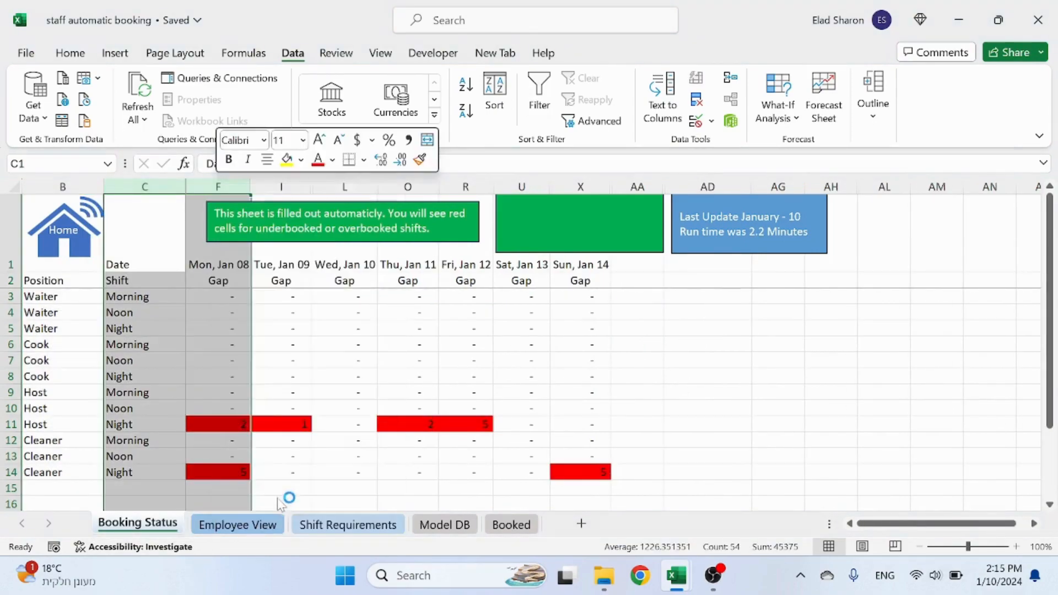
left_click(268, 392)
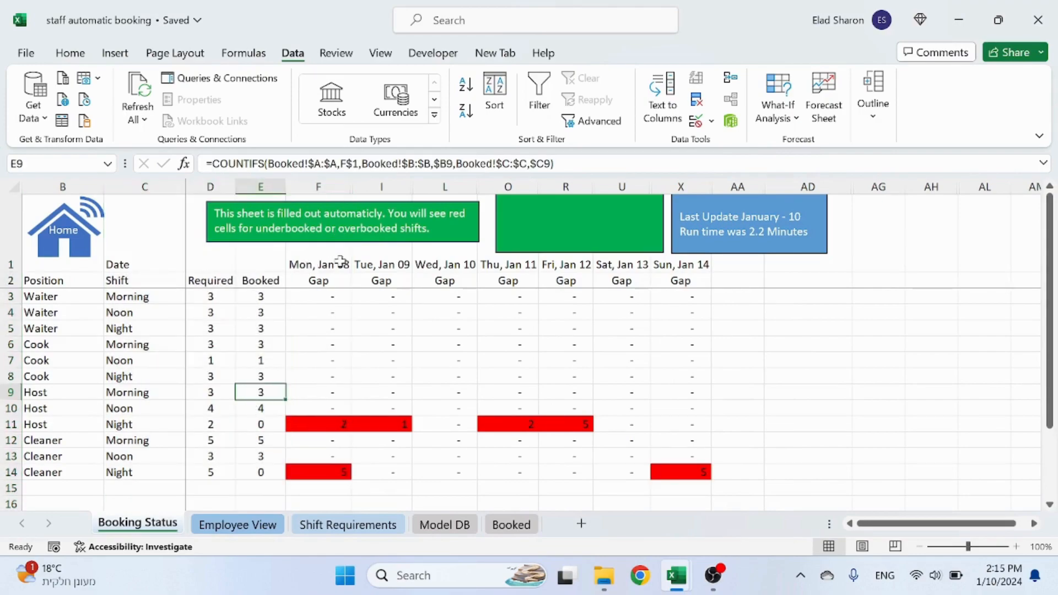
left_click(311, 262)
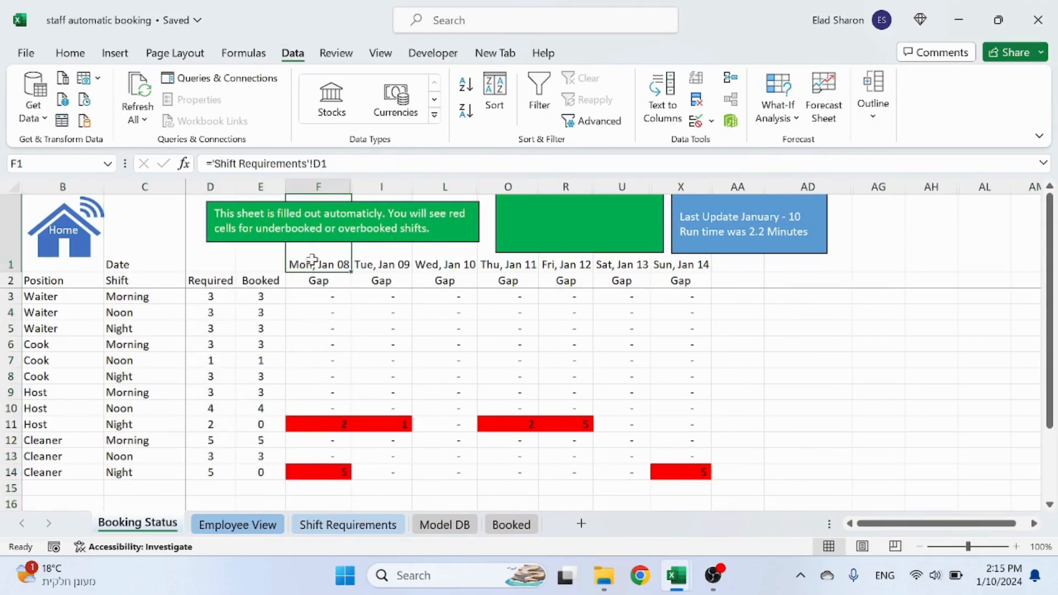
left_click(344, 525)
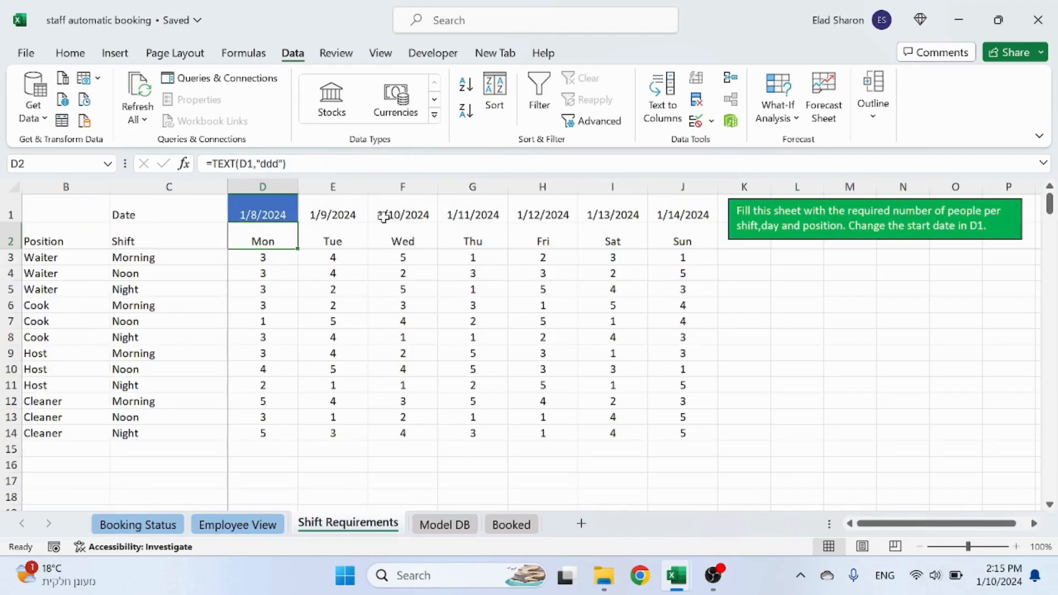
left_click(155, 524)
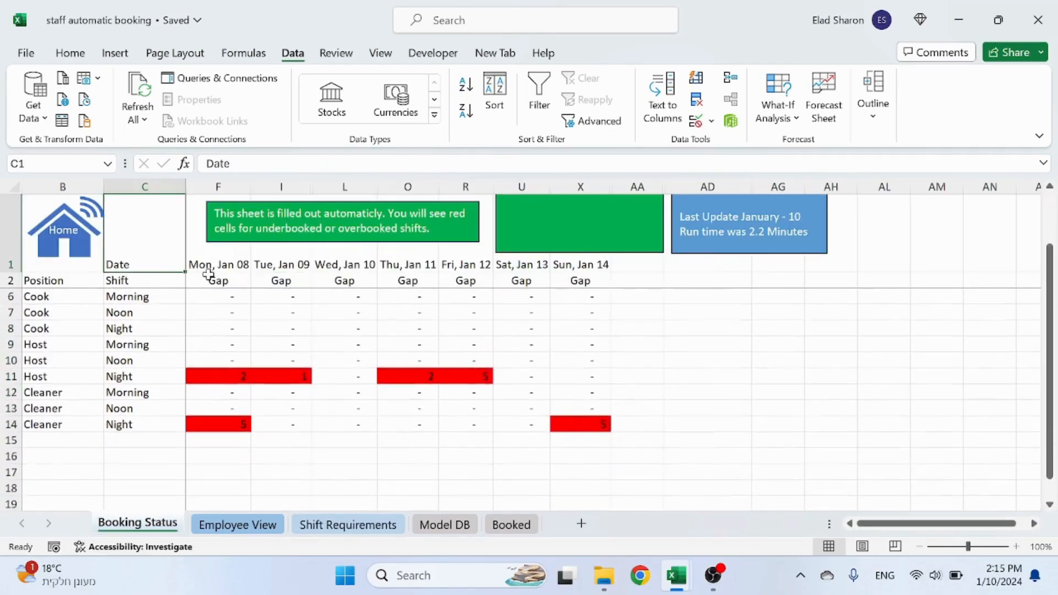
Unhide columns D and E on Booking Status again and inspect the Required, Booked and Gap cells for January 8.
left_click_drag(168, 183, 217, 187)
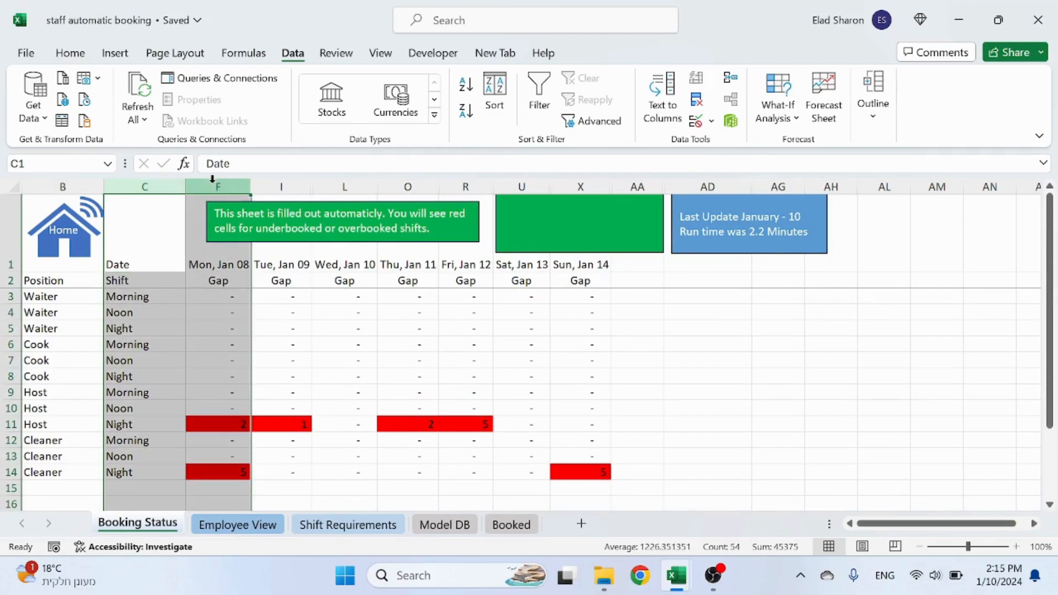
right_click(218, 186)
left_click(260, 495)
left_click(252, 343)
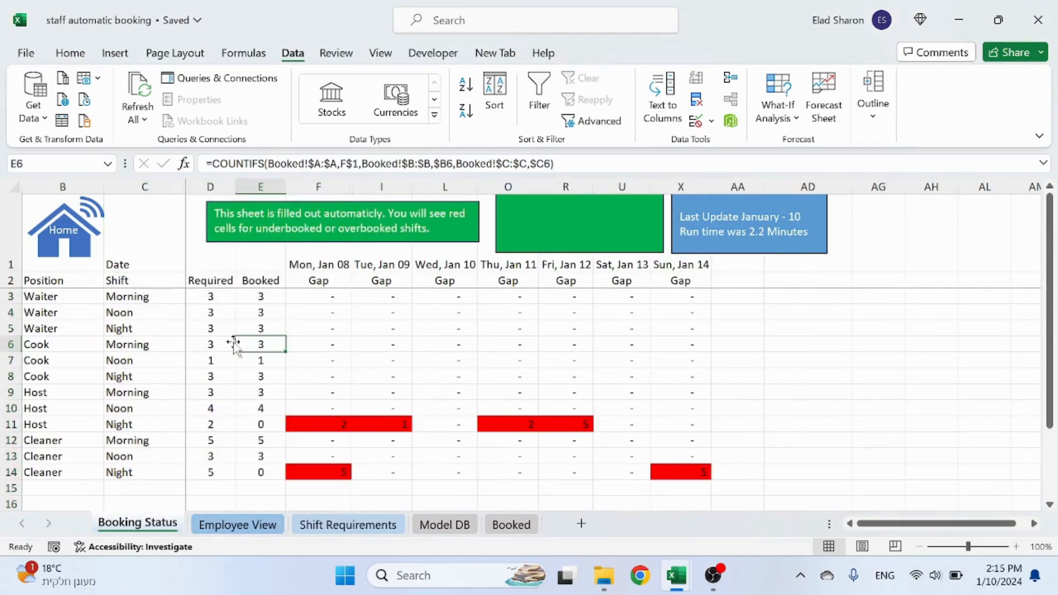
left_click(222, 295)
left_click(223, 286)
left_click(260, 282)
left_click(332, 302)
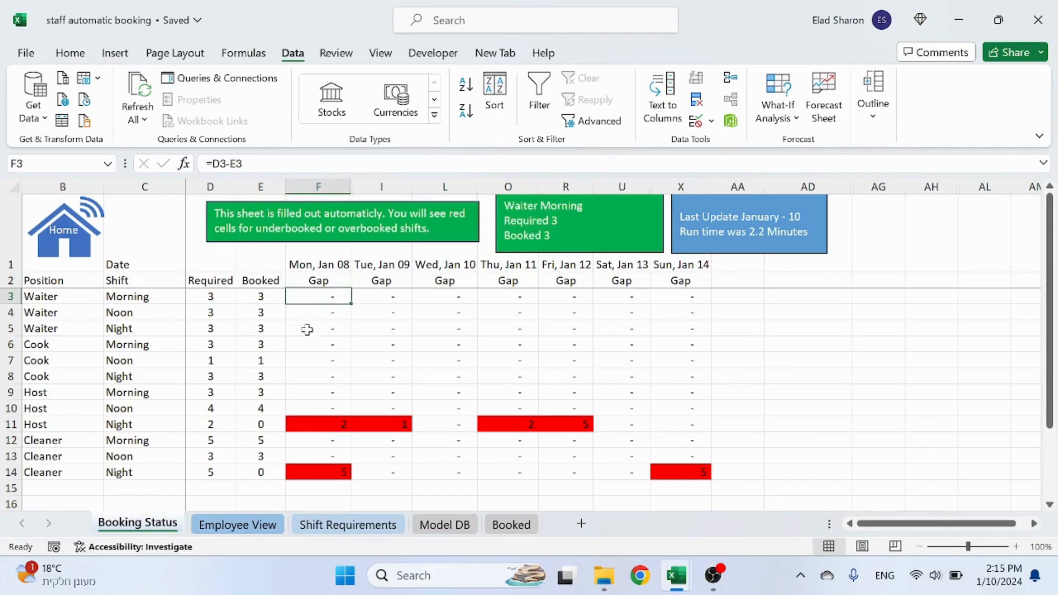
Check the details of the red gap cells F11, I11 and F14 in the green info box.
left_click(346, 431)
left_click(386, 423)
left_click(323, 478)
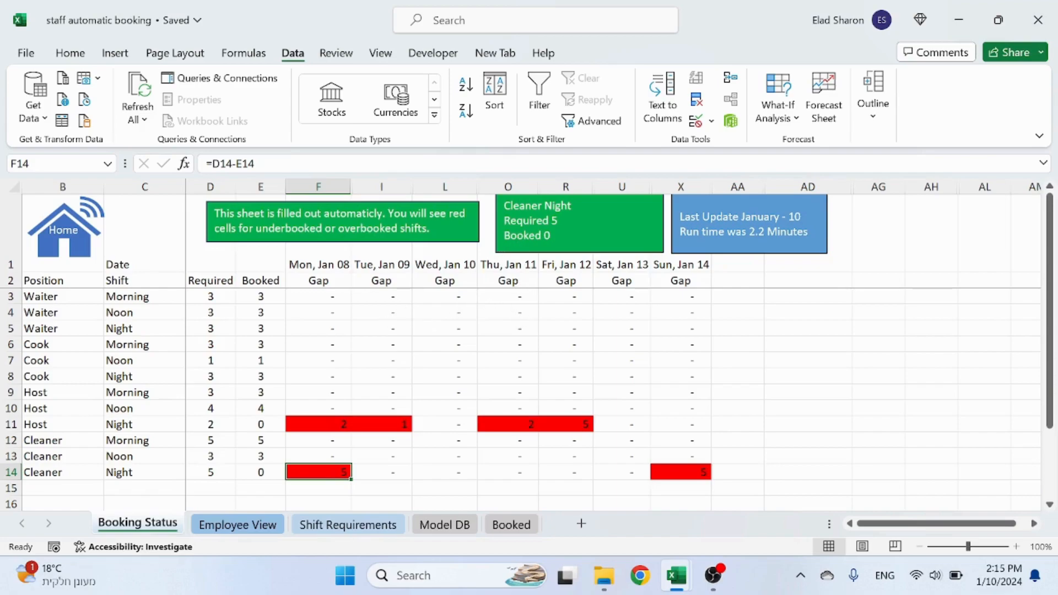
Enlarge the green shift details box and the height of row 1 so the Gap line fits, and reselect cell F14.
left_click(550, 248)
mouse_move(579, 252)
left_mouse_down()
mouse_move(579, 277)
mouse_move(579, 258)
left_mouse_up()
left_click_drag(5, 272, 5, 282)
left_click_drag(580, 260, 579, 265)
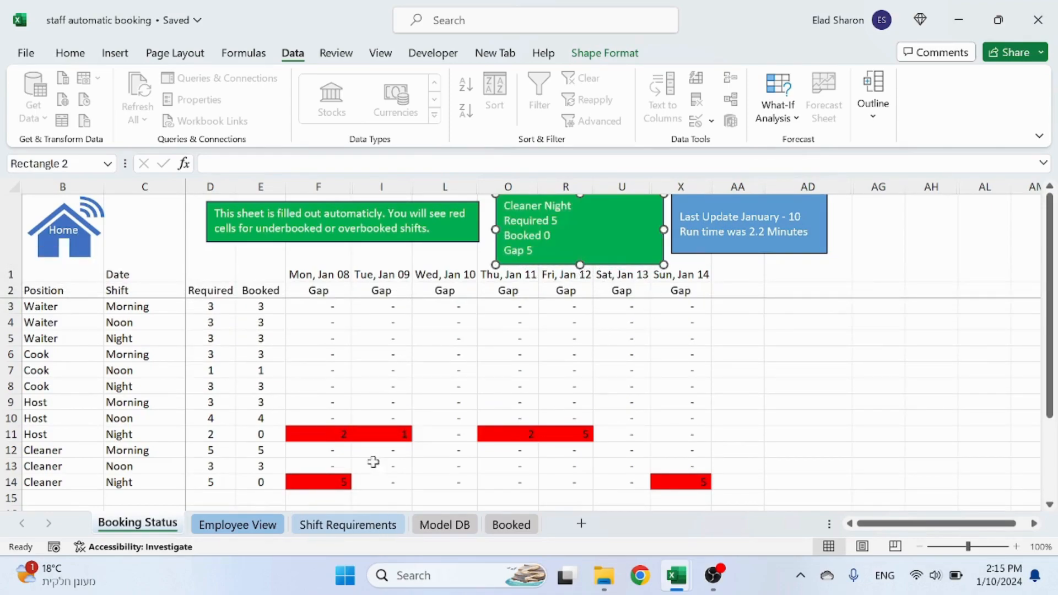
left_click(324, 477)
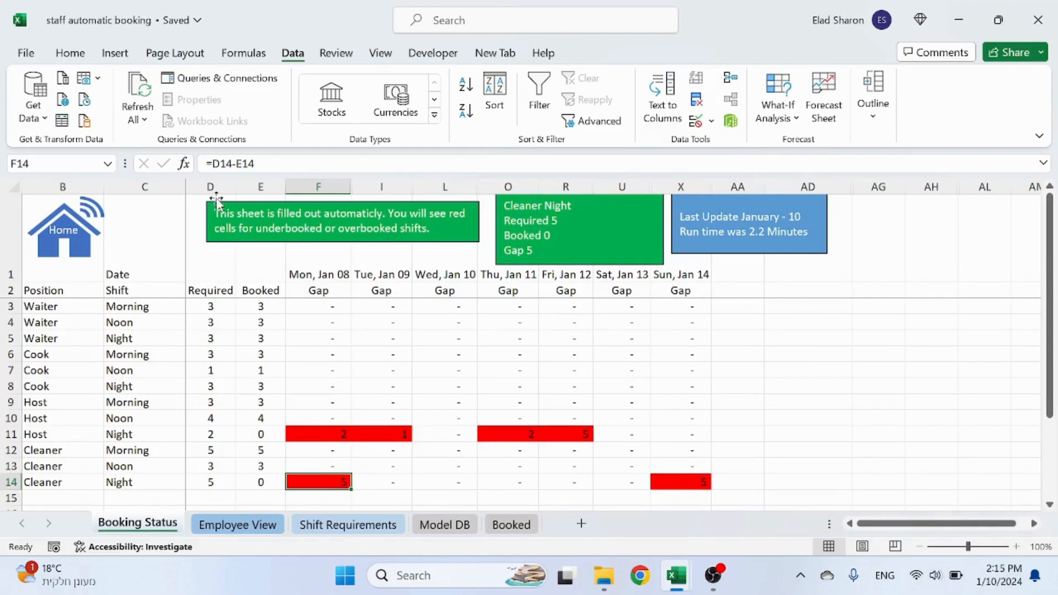
Unhide all columns from D to AD, examine the Required, Booked and Gap columns for each day, and switch to Employee View.
left_click_drag(211, 187, 806, 193)
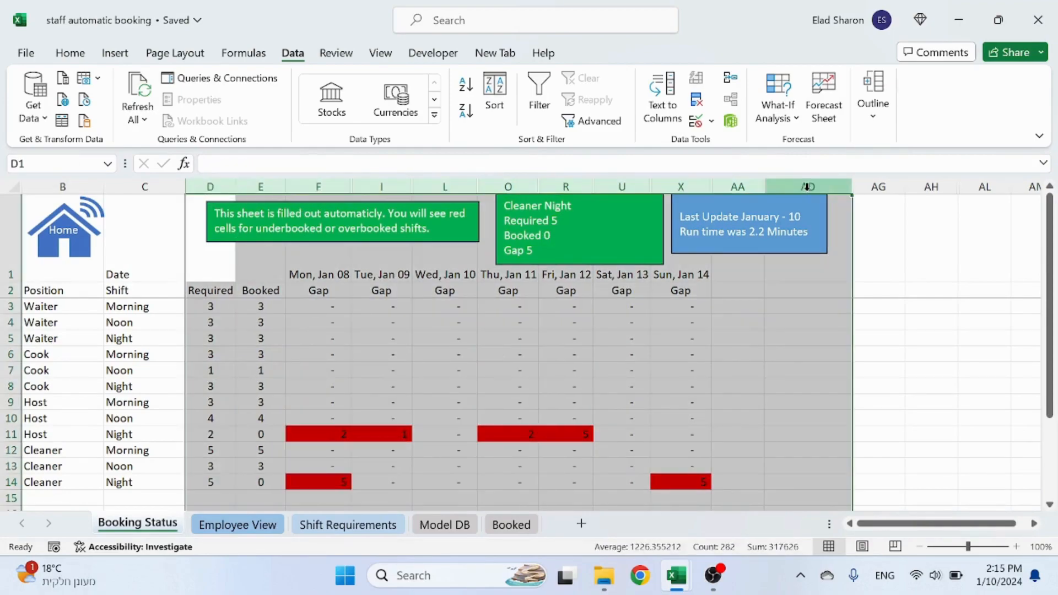
right_click(807, 190)
left_click(840, 502)
left_click(477, 361)
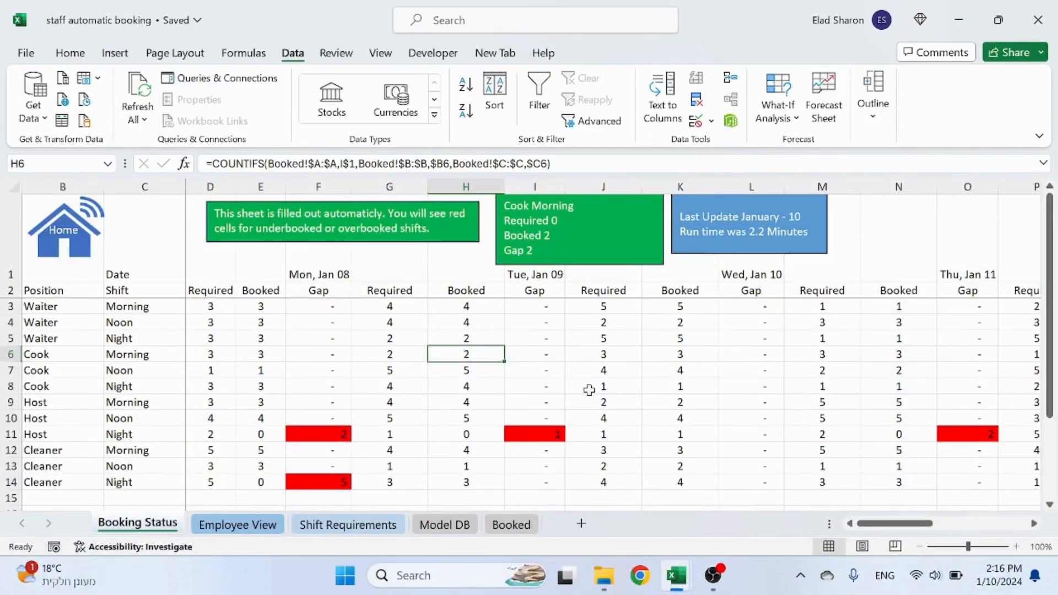
left_click_drag(918, 523, 548, 528)
left_click(218, 524)
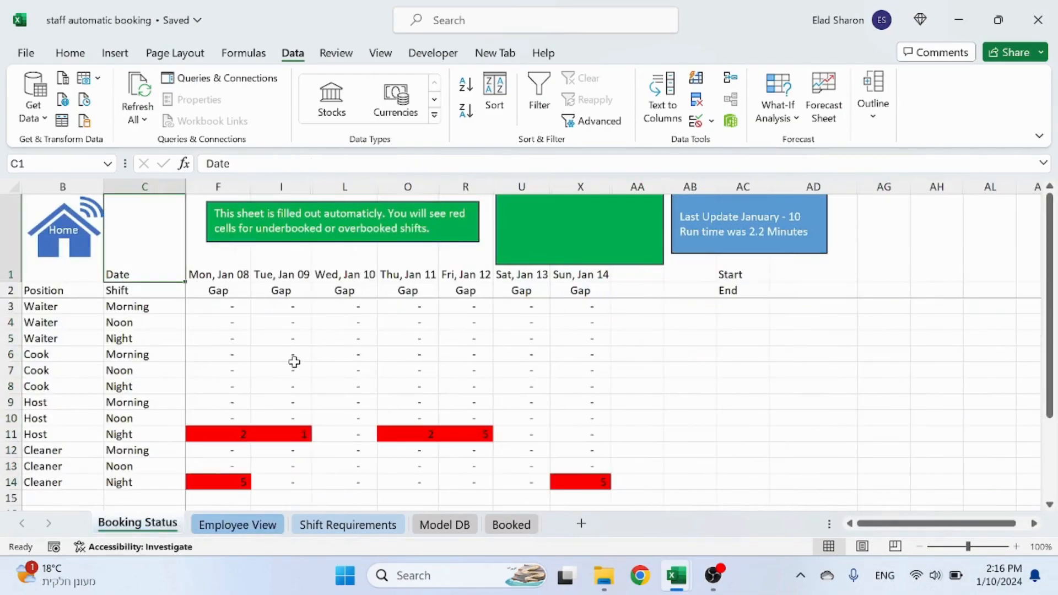
Check the Host Night gap in F11 on Booking Status, unhide columns D and E, and inspect the Required formula in D3.
left_click(231, 334)
left_click(226, 431)
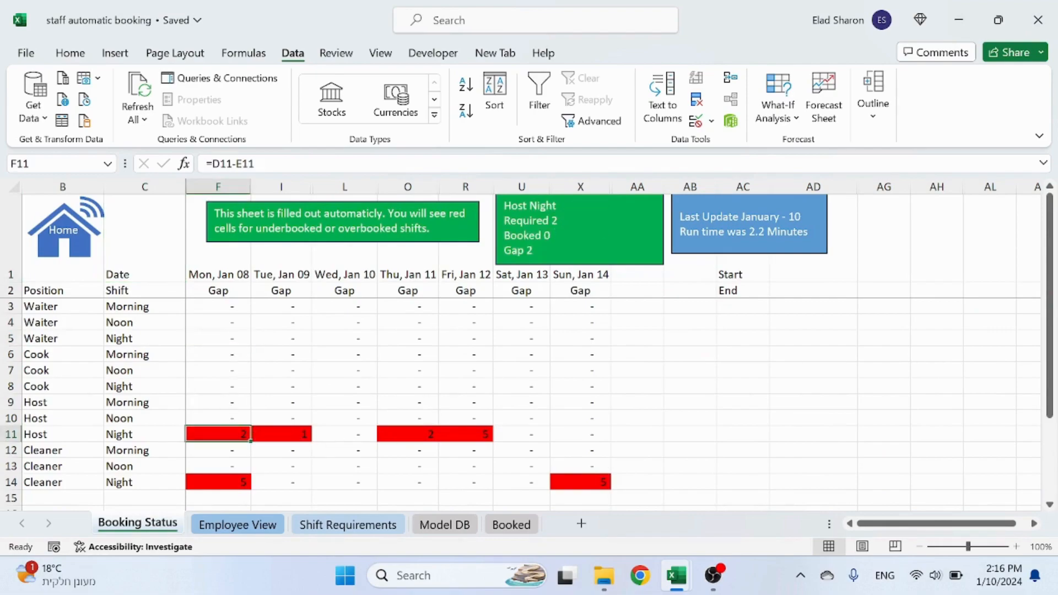
left_click_drag(144, 186, 218, 186)
right_click(212, 186)
left_click(256, 496)
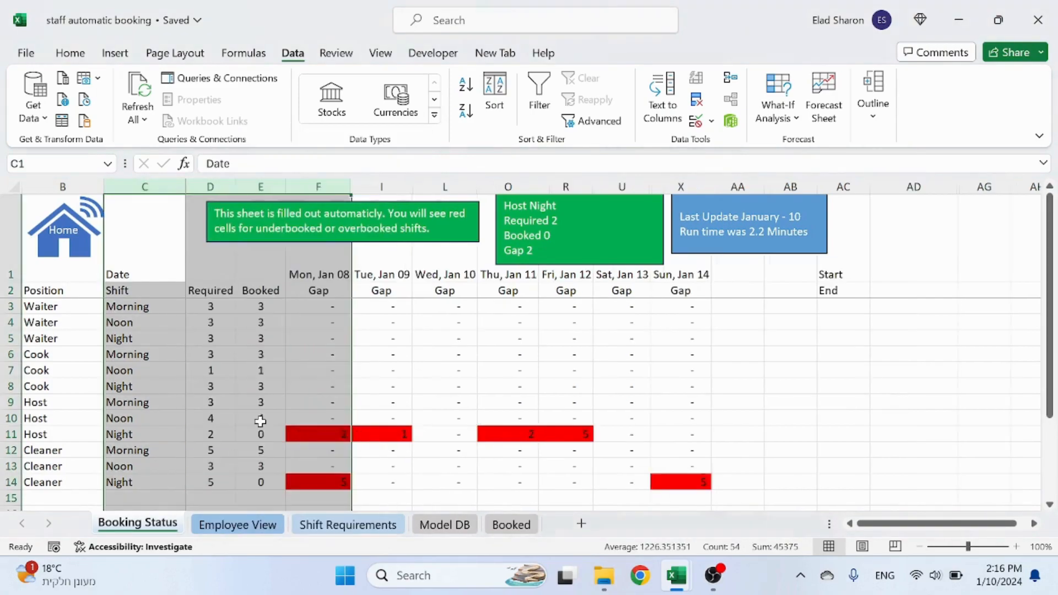
left_click(269, 338)
left_click(214, 305)
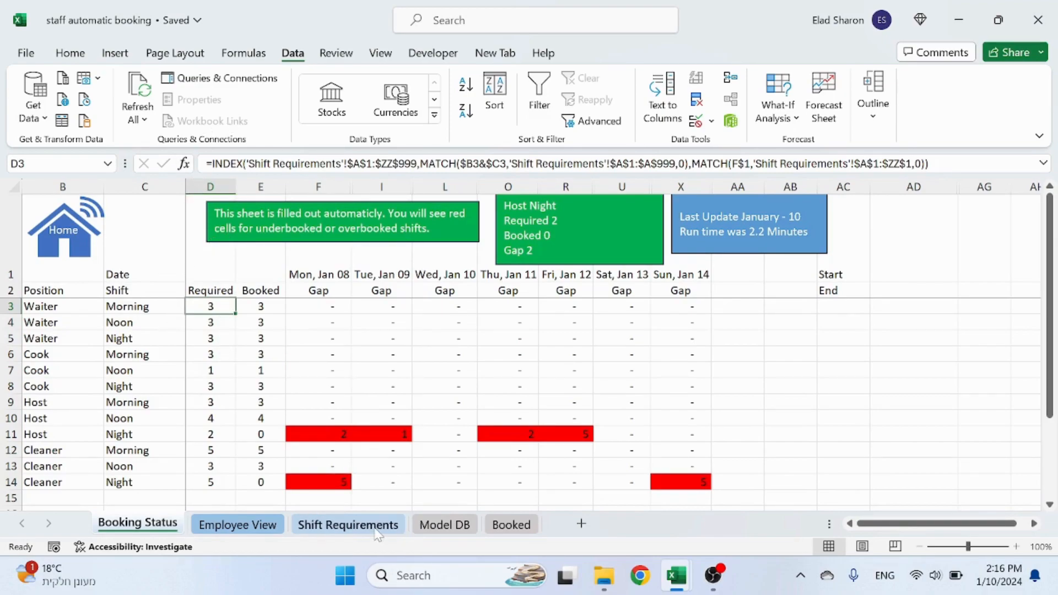
Examine the January 8 column on Shift Requirements, view the Employee View sheet and return to Booking Status.
left_click(352, 524)
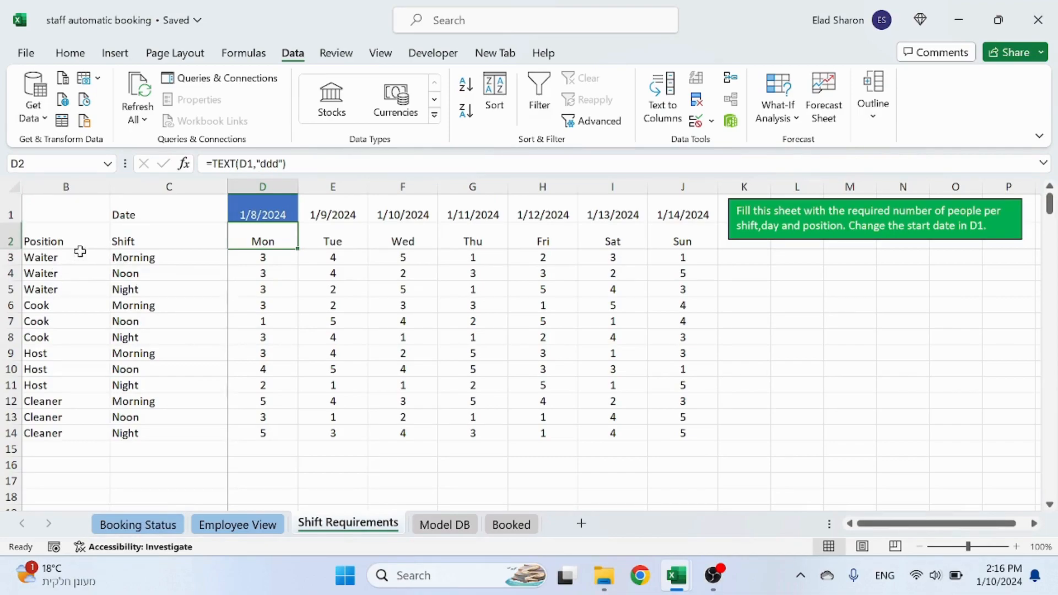
left_click(259, 185)
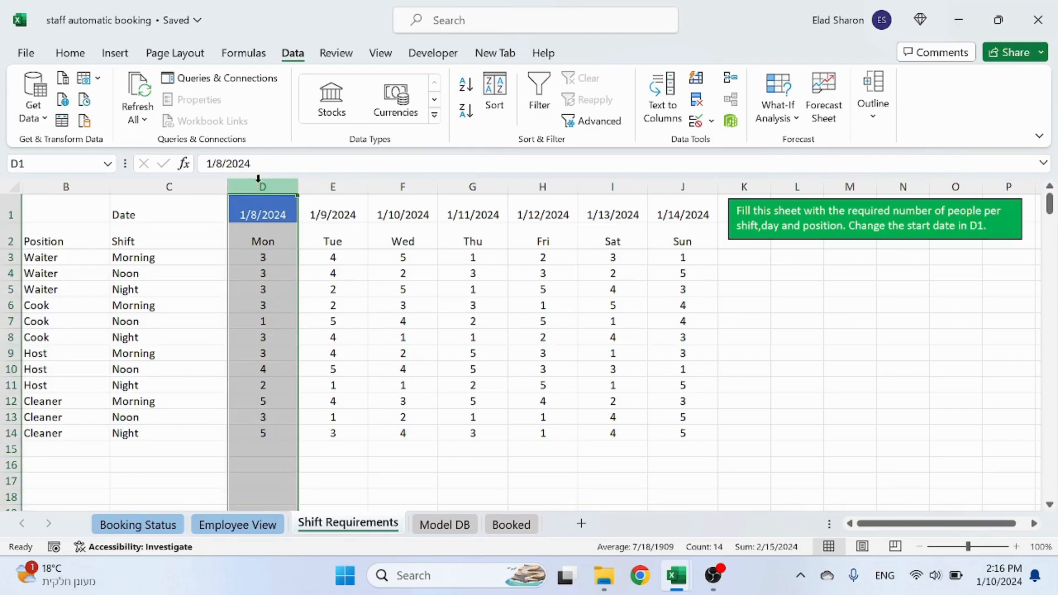
left_click(244, 529)
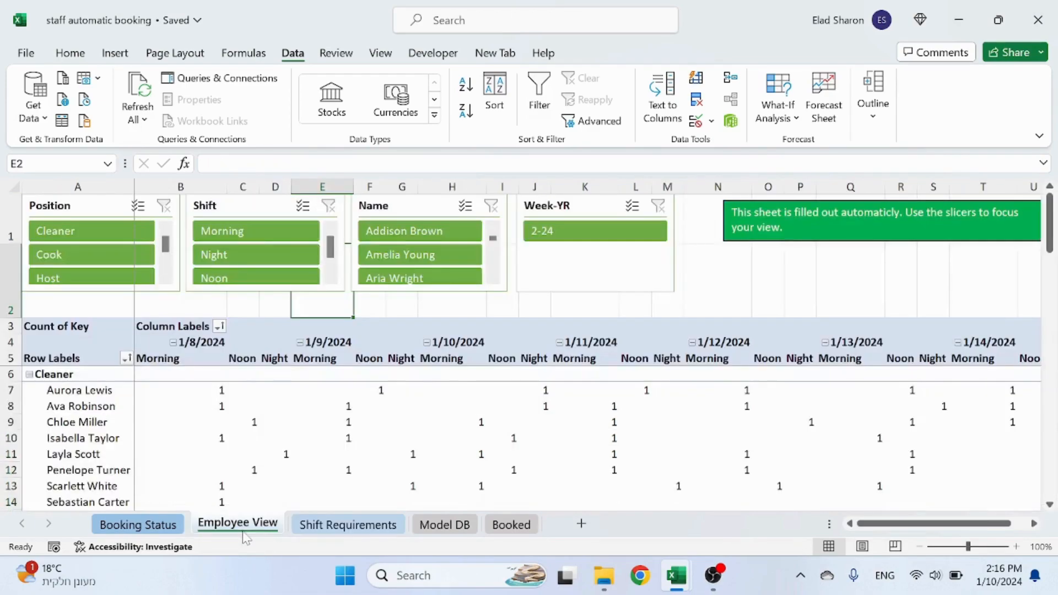
left_click(138, 524)
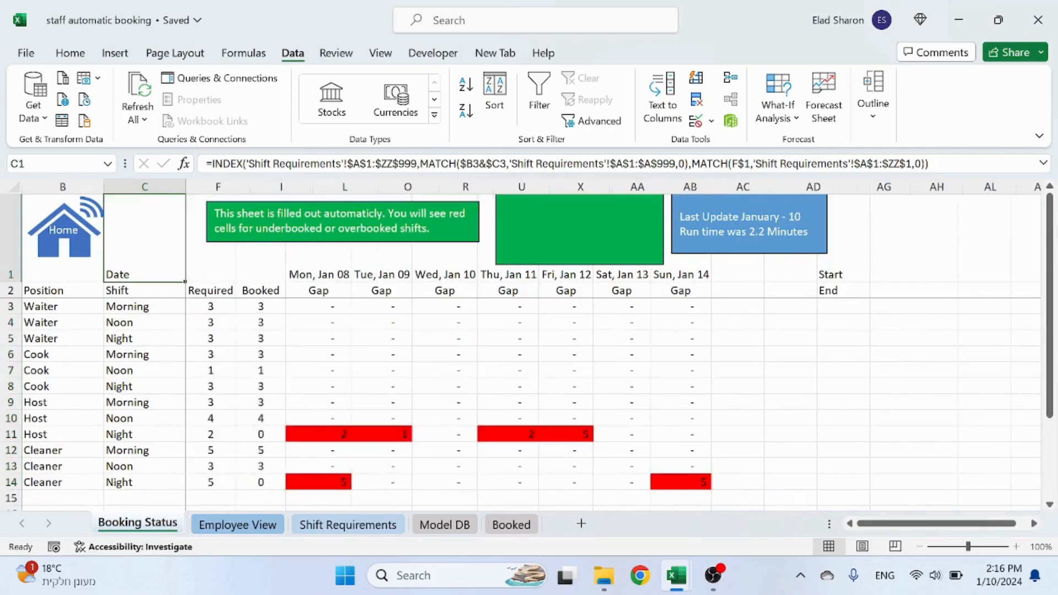
Unhide columns D and E on Booking Status and open the Required formula in D3 to trace its references.
left_click_drag(156, 186, 230, 187)
right_click(233, 186)
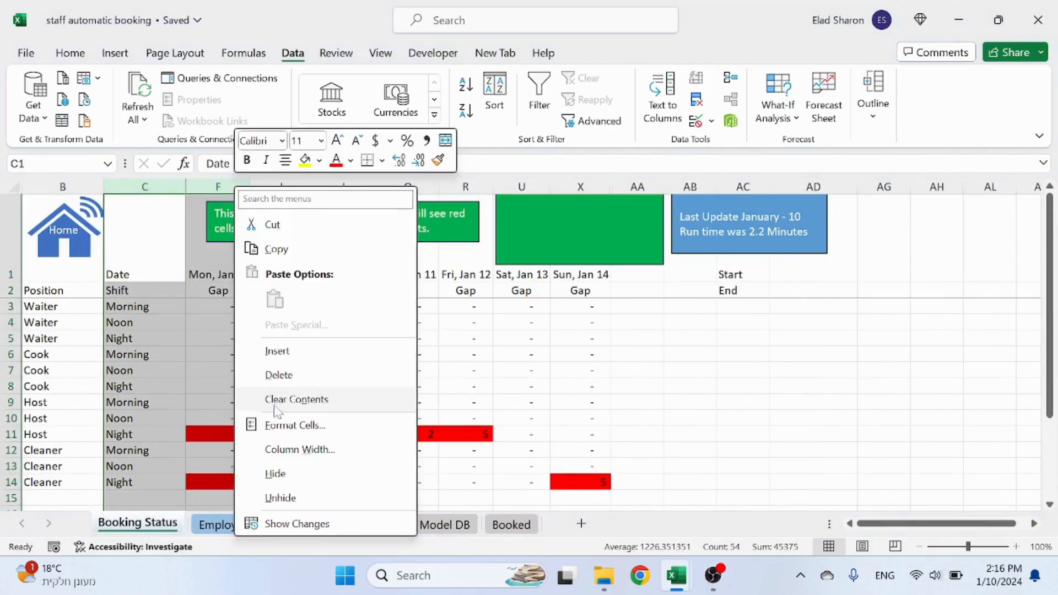
left_click(281, 498)
left_click(211, 306)
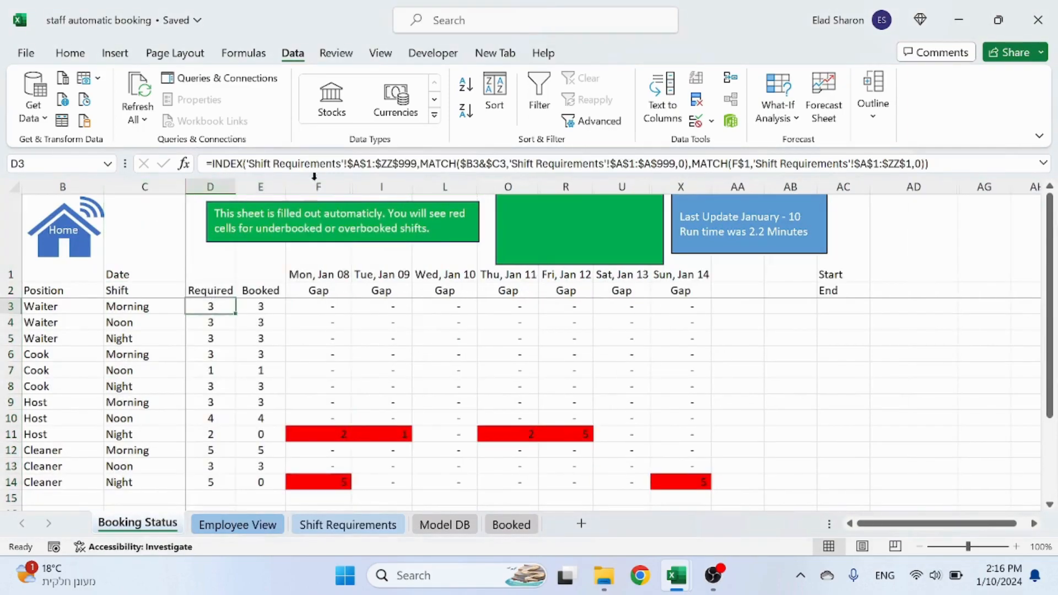
key("F2")
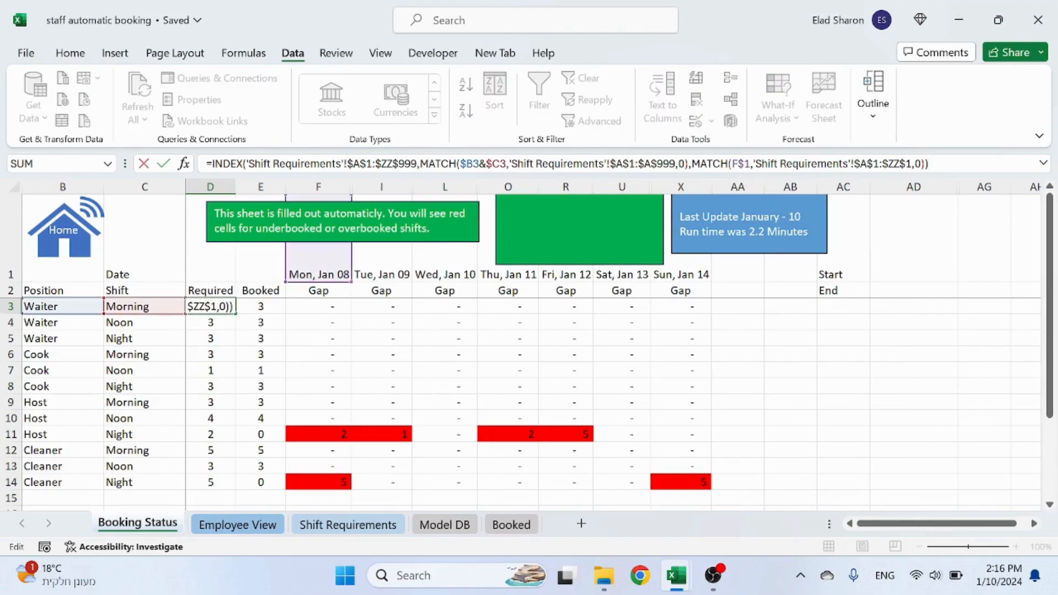
left_click(1043, 163)
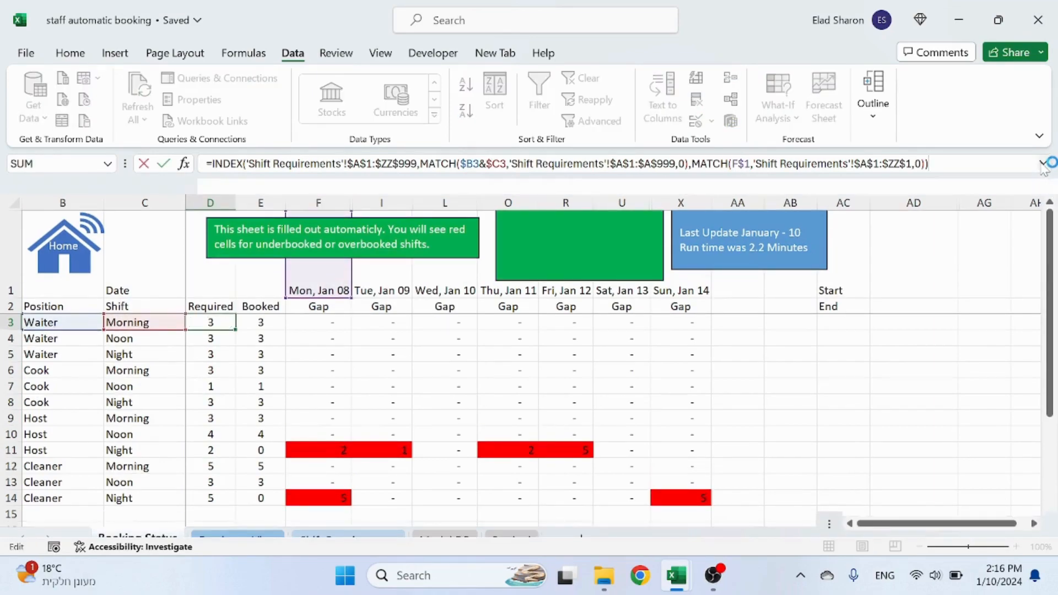
right_click(876, 159)
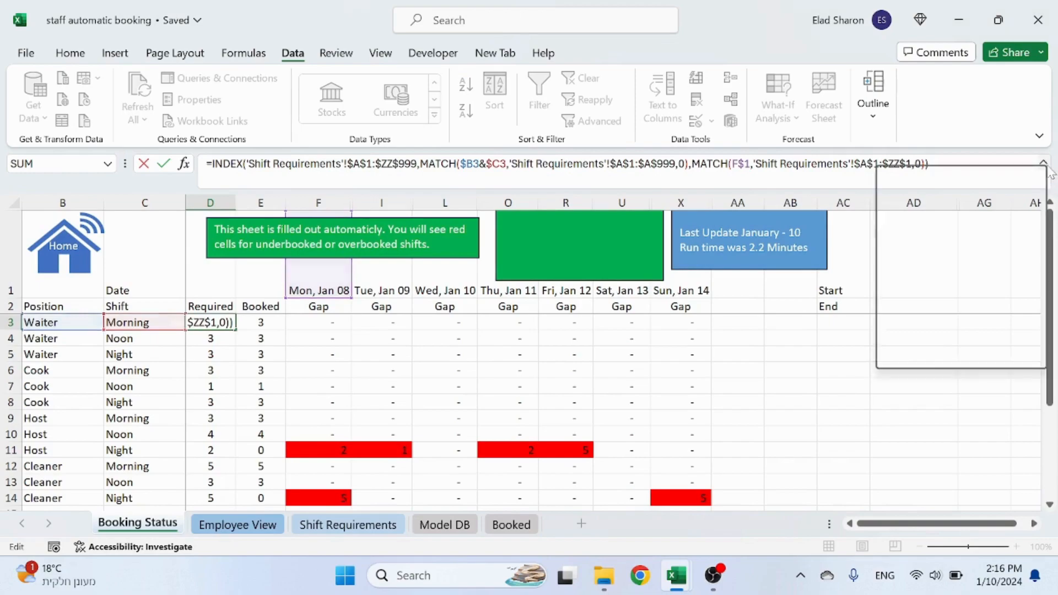
left_click(937, 357)
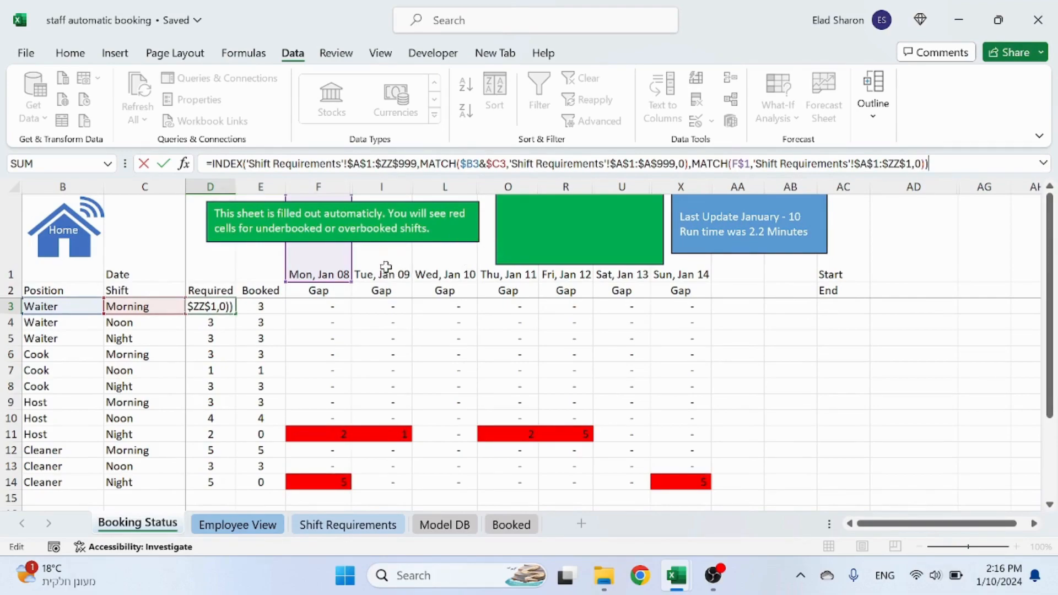
Highlight the INDEX array argument 'Shift Requirements'!$A$1:$ZZ$999 in the D3 formula.
key("shift+Right")
key("shift+Right")
key("shift+Right")
key("shift+Right")
key("shift+Right")
key("shift+Right")
key("shift+Right")
key("shift+Right")
key("shift+Right")
key("shift+Right")
key("shift+Right")
key("shift+Right")
key("shift+Right")
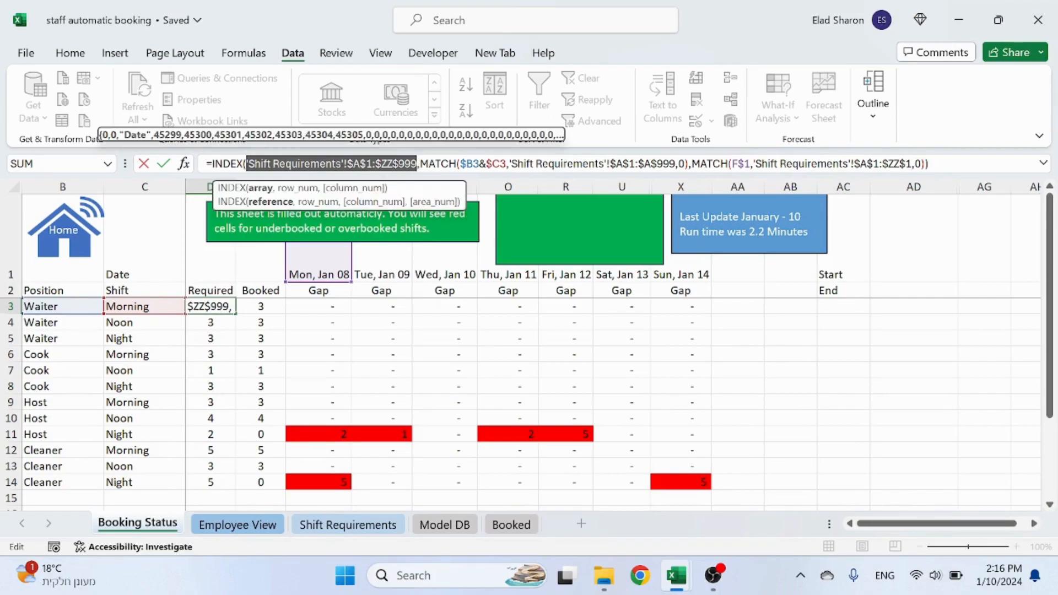
key("Escape")
Highlight the row MATCH and both MATCH arguments of the D3 formula for review, and leave the cell without editing it.
left_click_drag(419, 164, 688, 163)
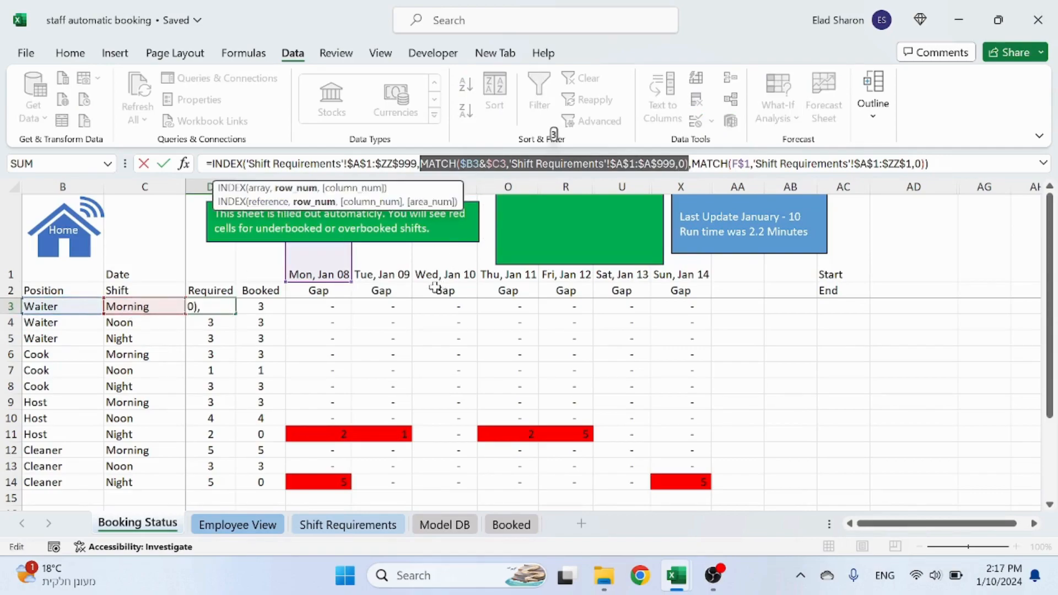
key("Escape")
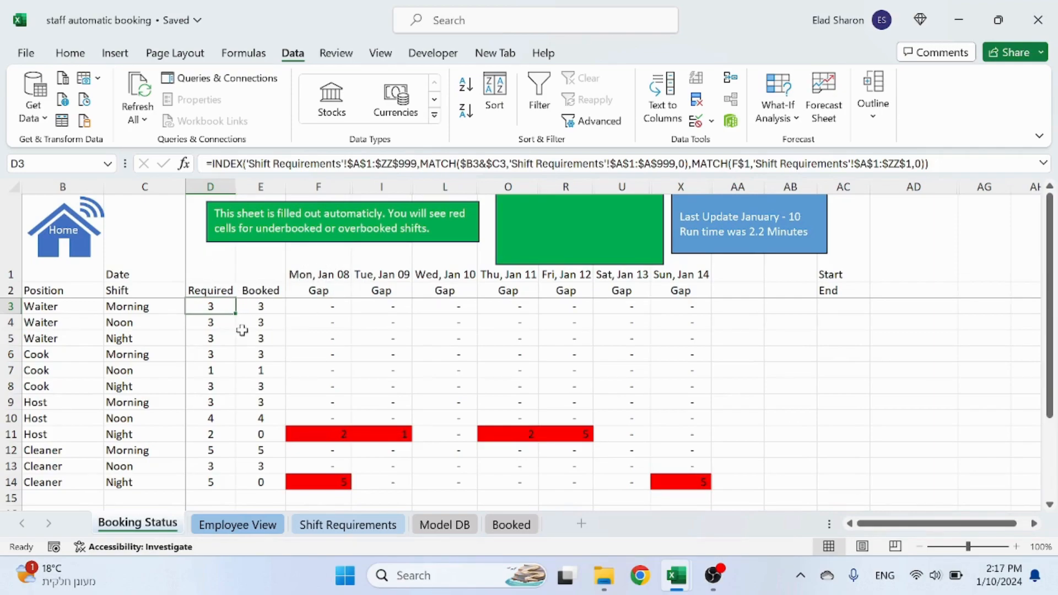
right_click(382, 263)
left_click(199, 311)
left_click(198, 311)
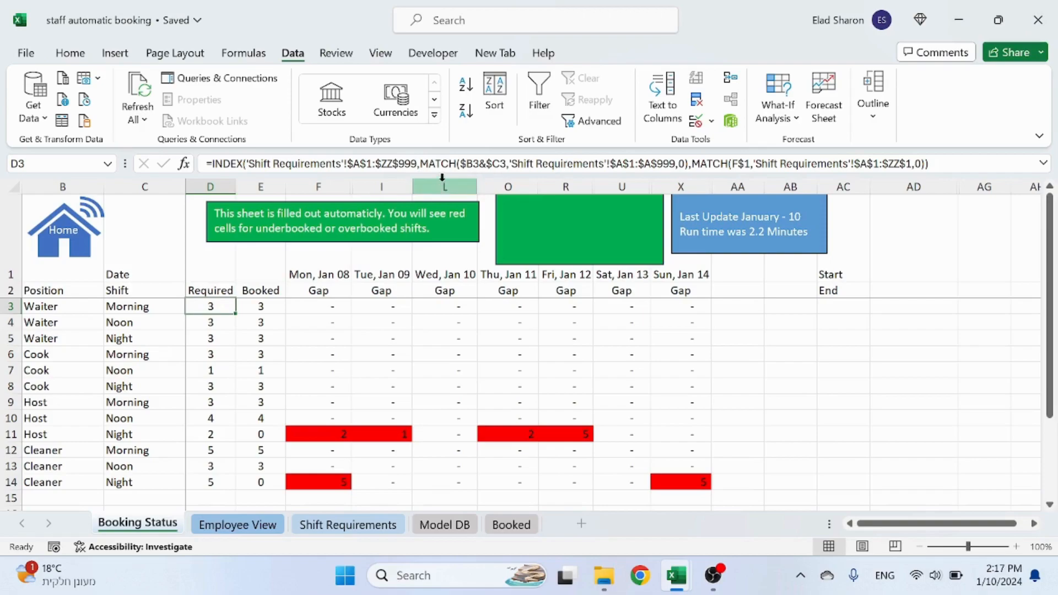
left_click_drag(419, 163, 930, 164)
left_click(936, 164)
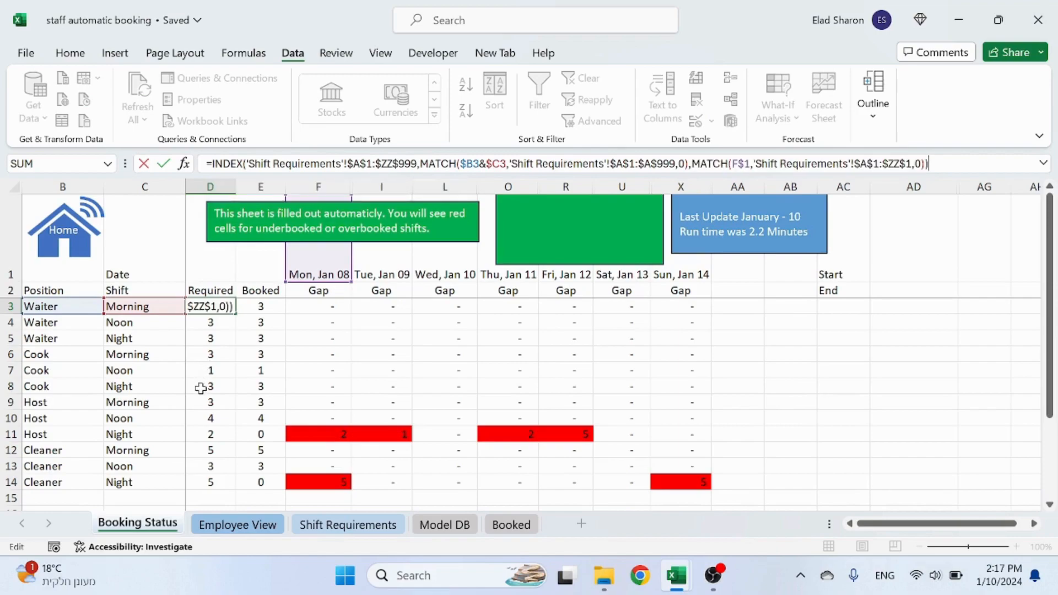
key("Escape")
Inspect the Booked COUNTIFS formula in E3 and its cell references, leaving it without editing.
left_click(245, 305)
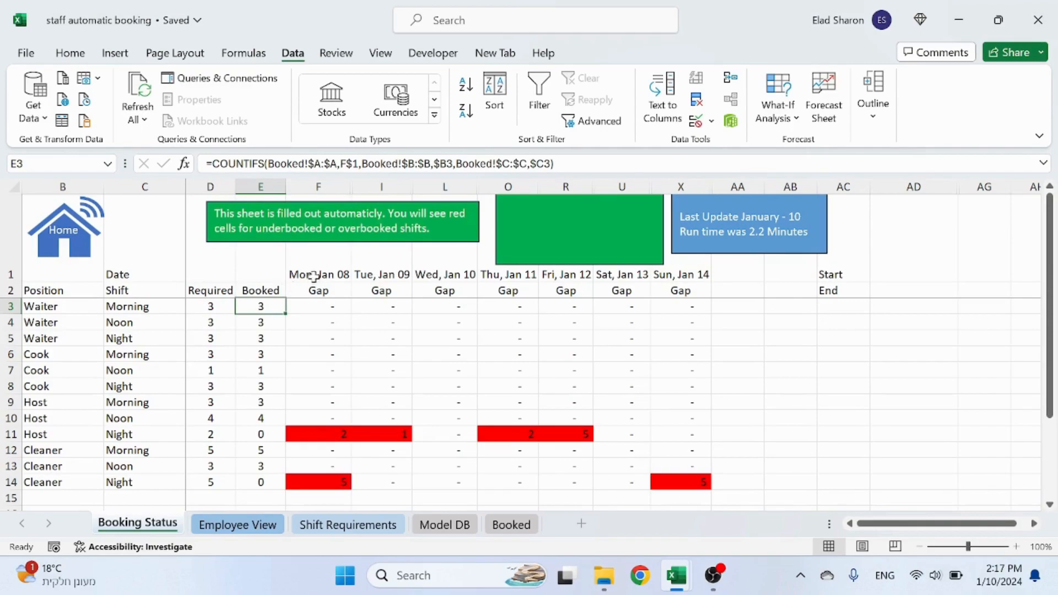
key("F2")
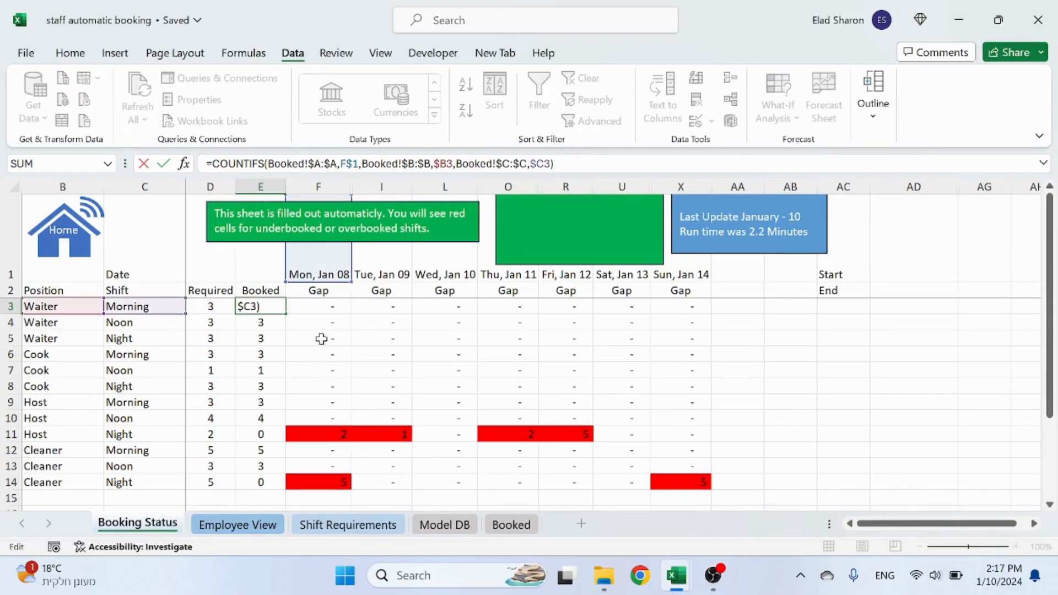
key("Escape")
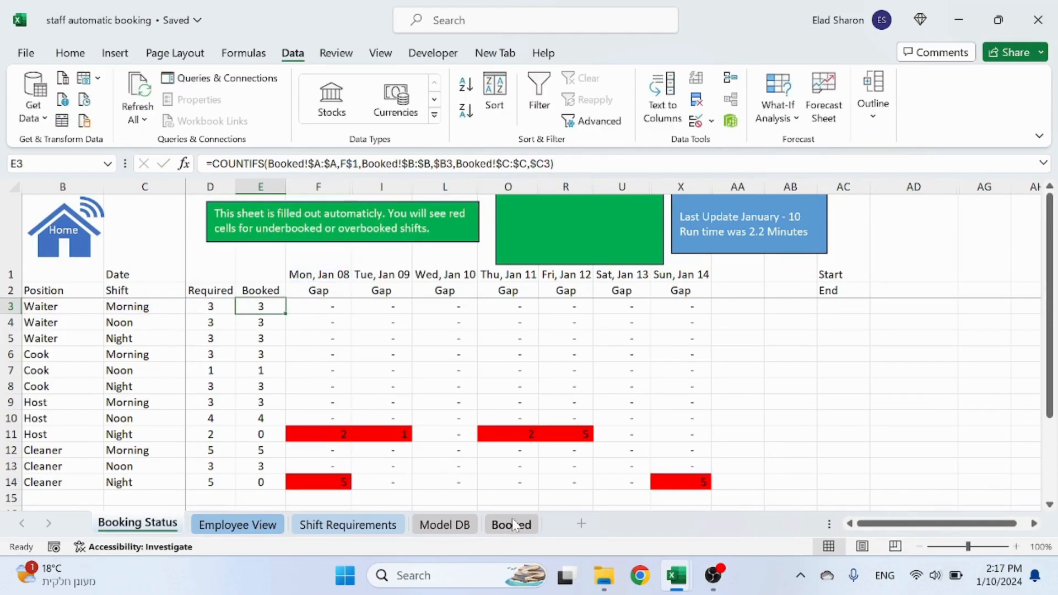
On the Booked sheet, enter the headers Date, Position, Shift and Name in A1:D1.
left_click(506, 524)
scroll(193, 281, "down", 2)
scroll(170, 285, "up", 2)
left_click_drag(324, 208, 44, 205)
left_click(44, 206)
type("Date")
key("Tab")
type("P")
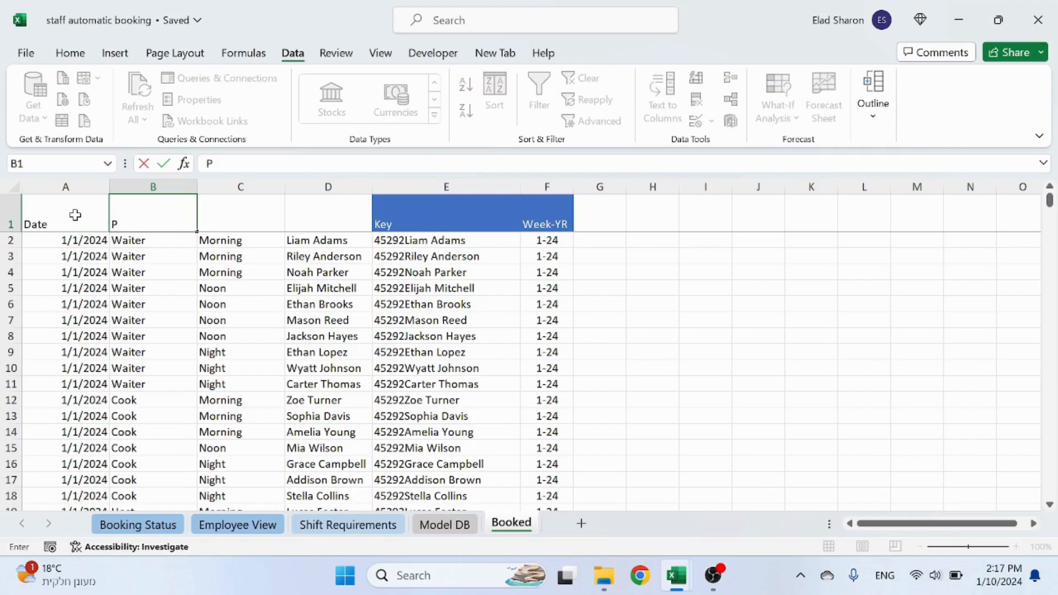
type("osition")
key("Tab")
type("Shift")
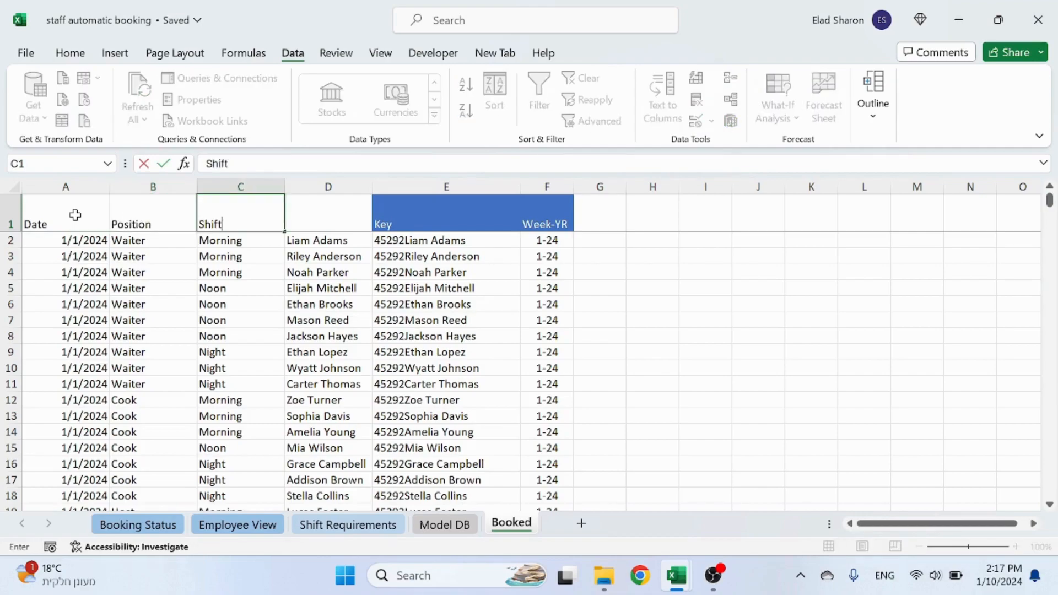
key("Tab")
type("Name")
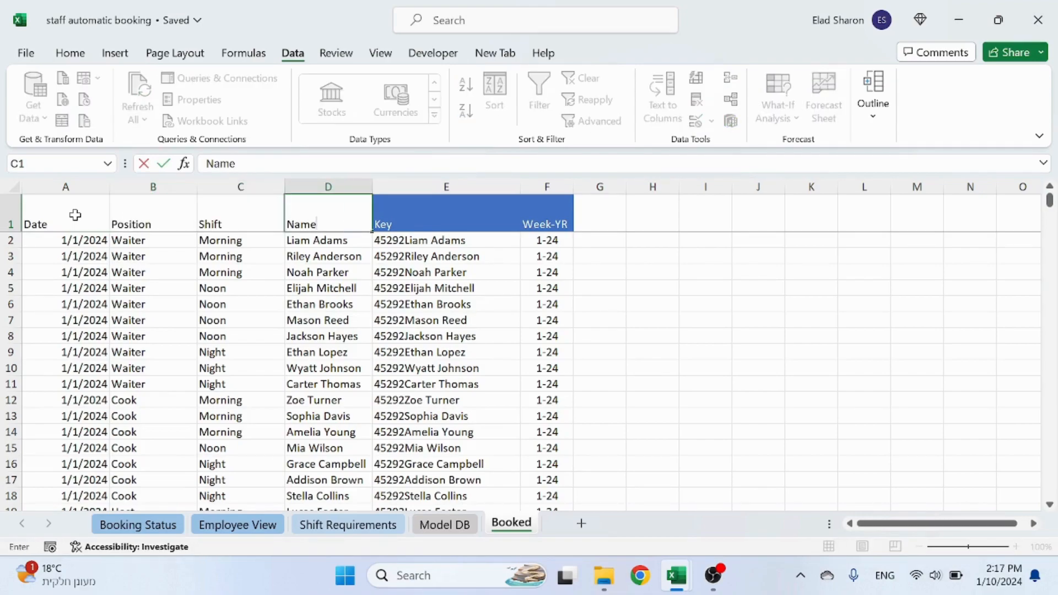
key("Tab")
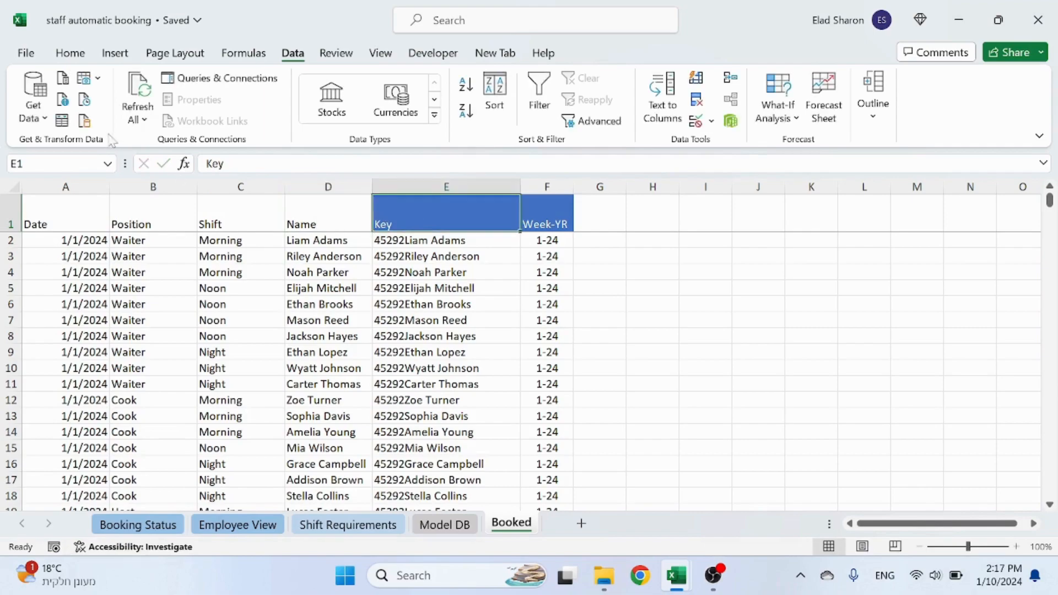
Copy the Key header's blue formatting onto the header cells A1:D1.
left_click(70, 53)
left_click(62, 120)
left_click_drag(82, 209, 331, 218)
left_click(287, 340)
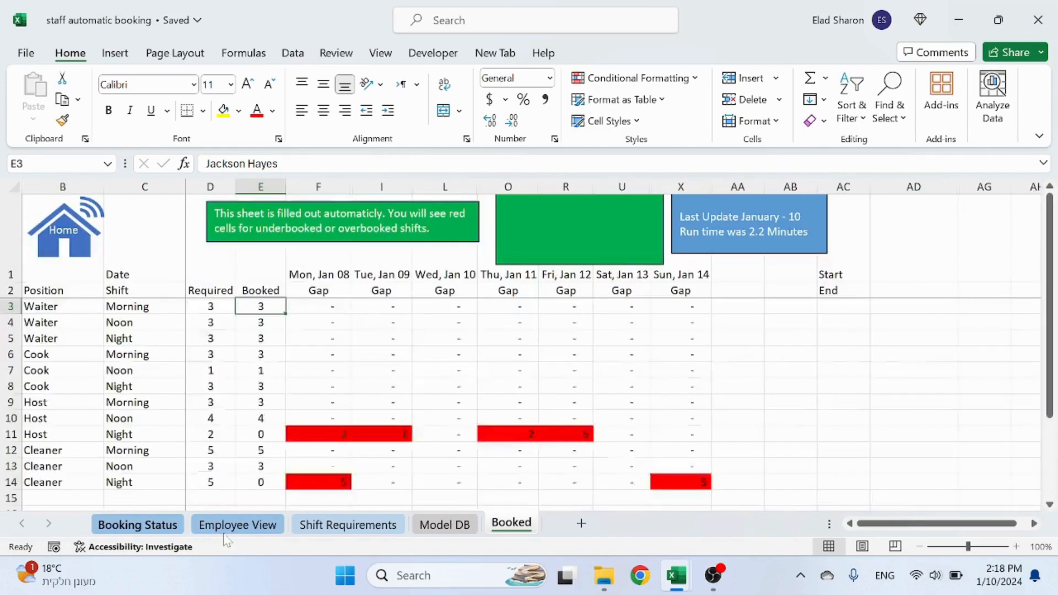
Unhide columns D and E on the Booking Status sheet.
left_click(138, 524)
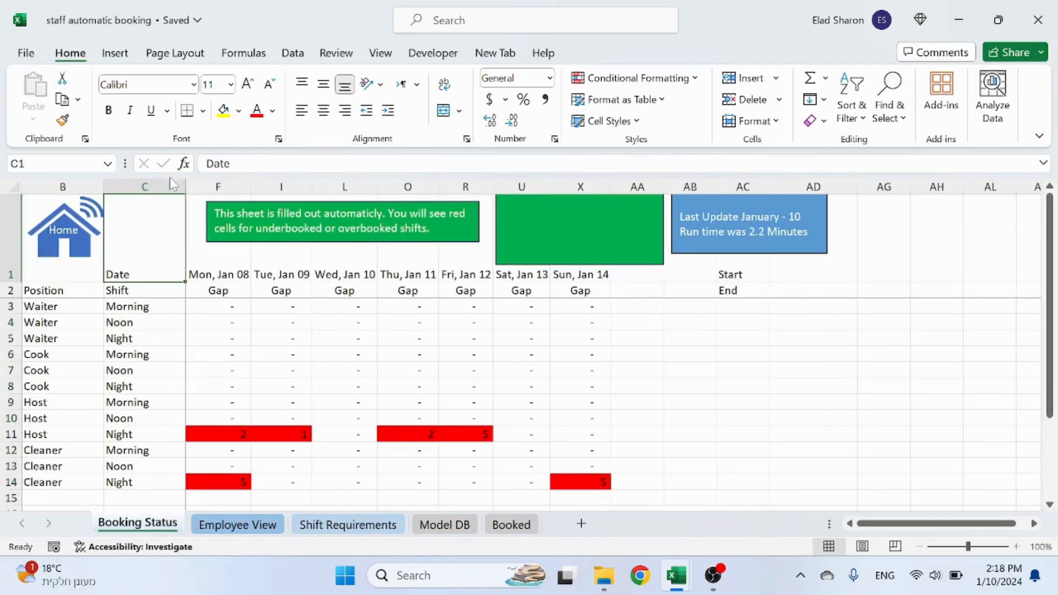
right_click(213, 235)
left_click(258, 492)
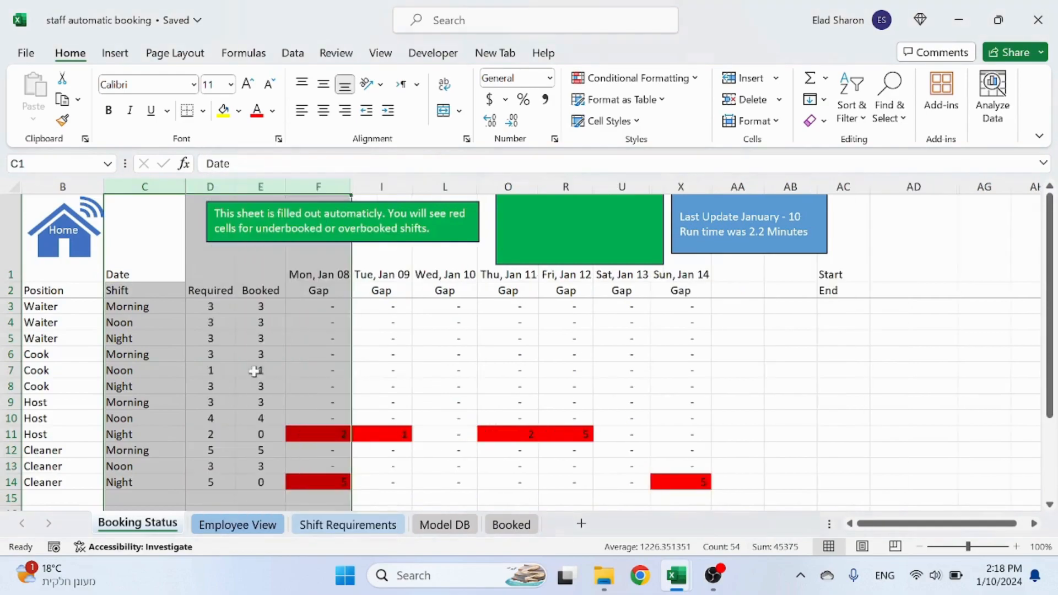
Review the Booked COUNTIFS formula in E3 and compare its arguments with the columns of the Booked sheet, returning to Booking Status.
left_click(260, 354)
left_click(266, 304)
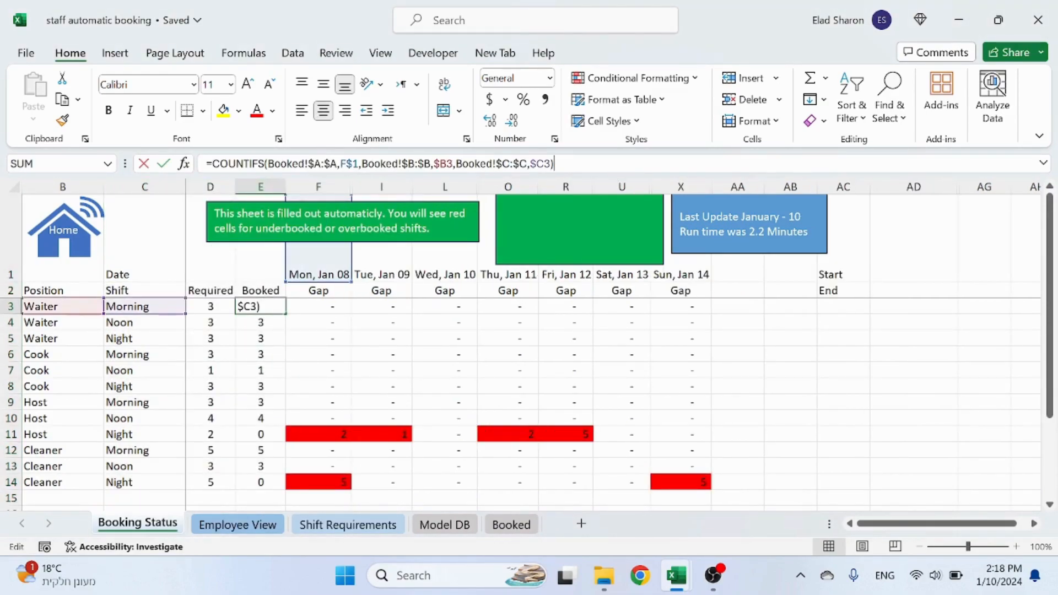
key("F2")
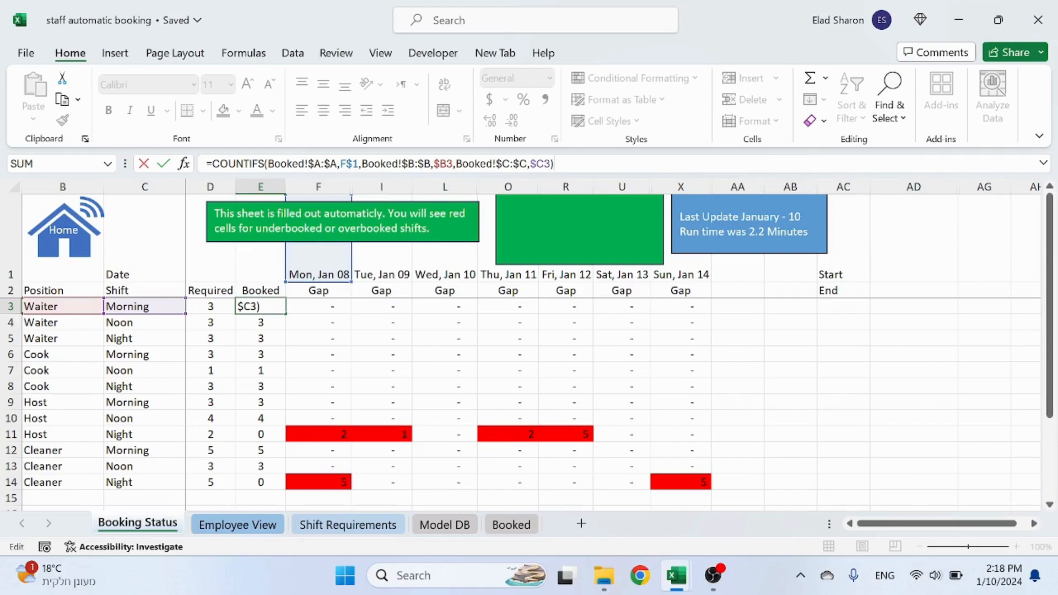
mouse_move(277, 213)
left_mouse_down()
mouse_move(465, 214)
mouse_move(275, 228)
left_mouse_up()
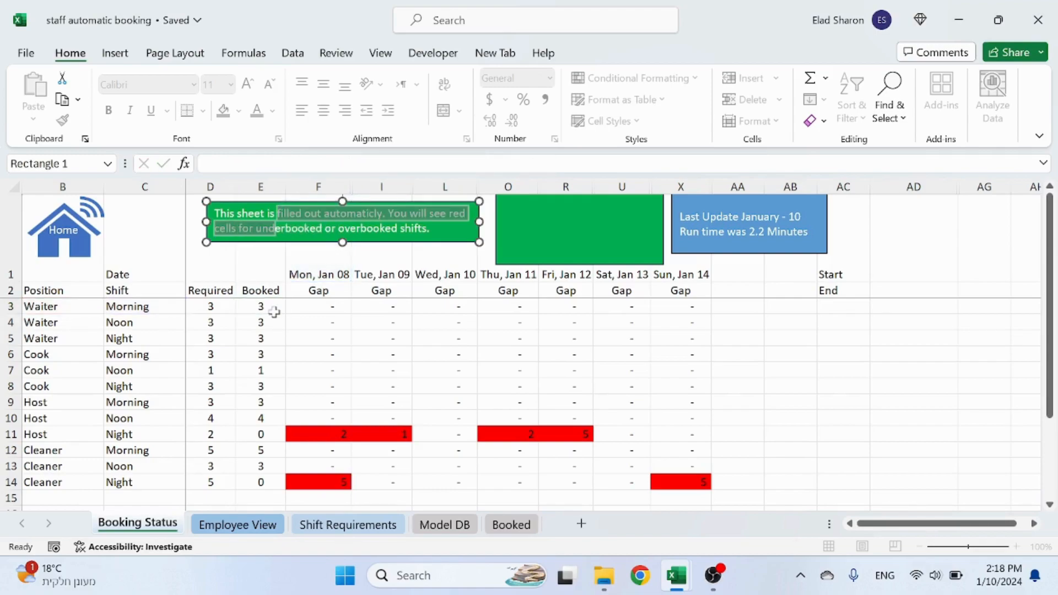
left_click(266, 309)
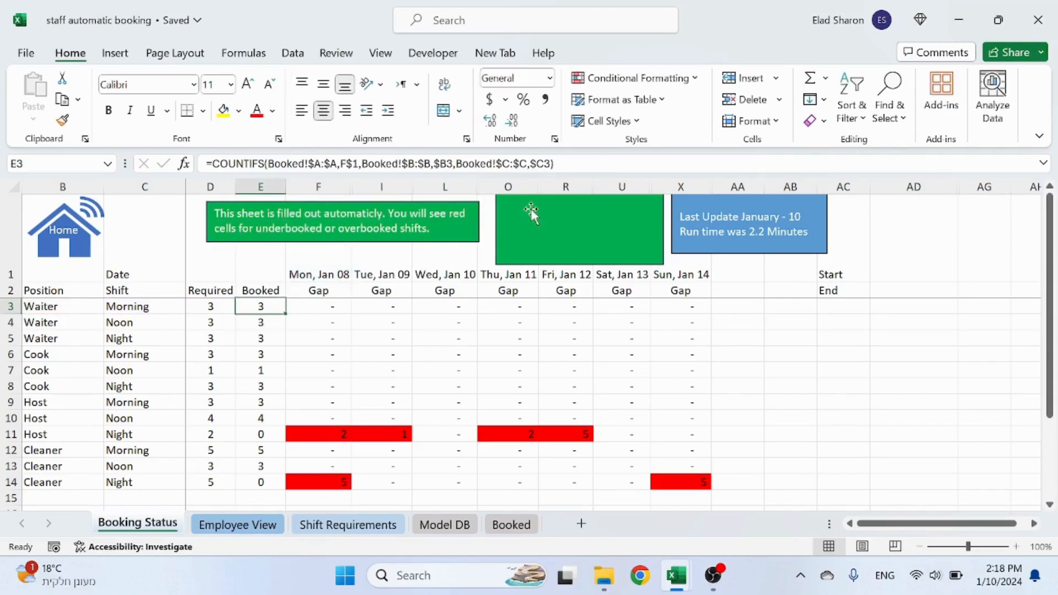
key("Escape")
left_click(509, 525)
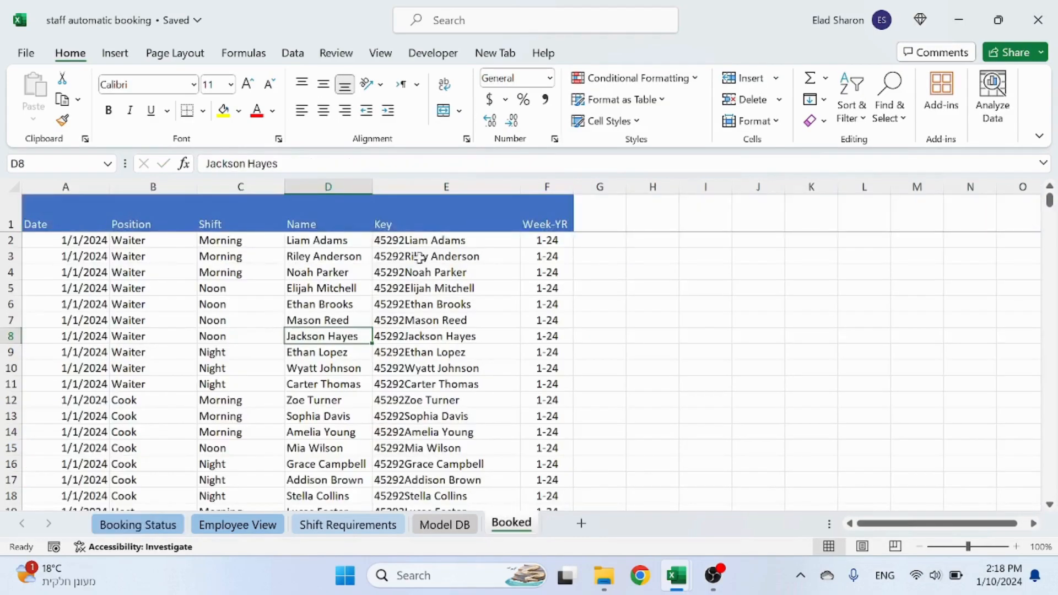
left_click(138, 524)
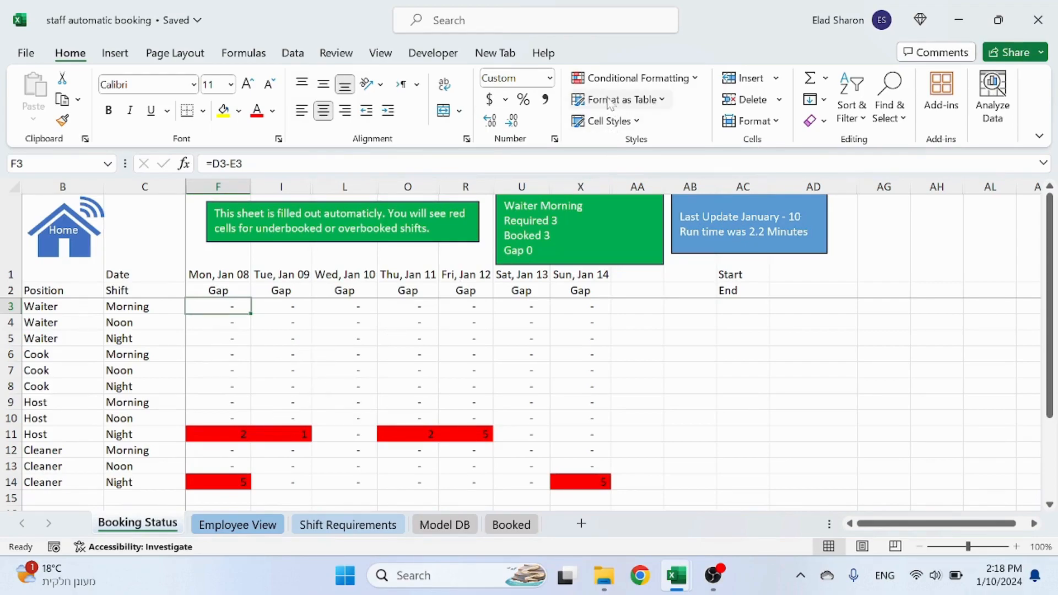
Open the conditional formatting rules for Gap cell F3 and examine the Cell Value > 0 and Cell Value < 0 rules.
right_click(603, 79)
key("Escape")
left_click(601, 84)
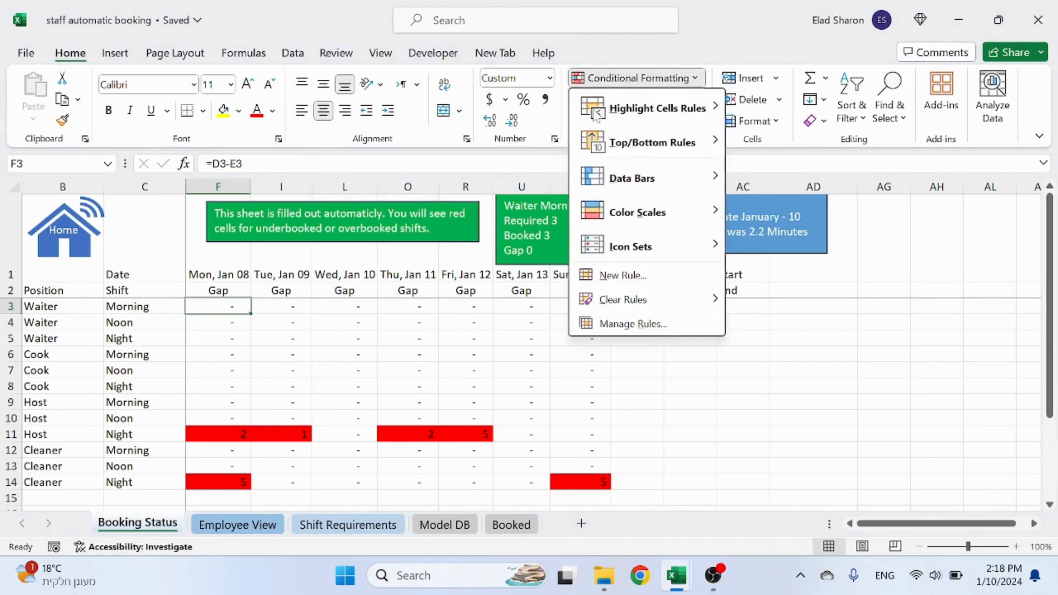
left_click(611, 323)
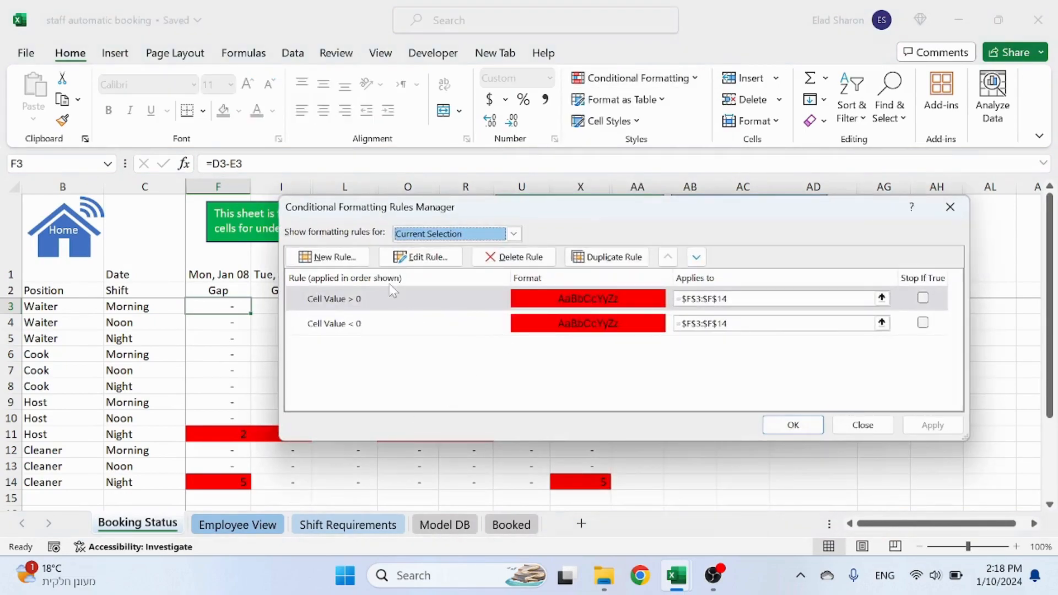
left_click(384, 303)
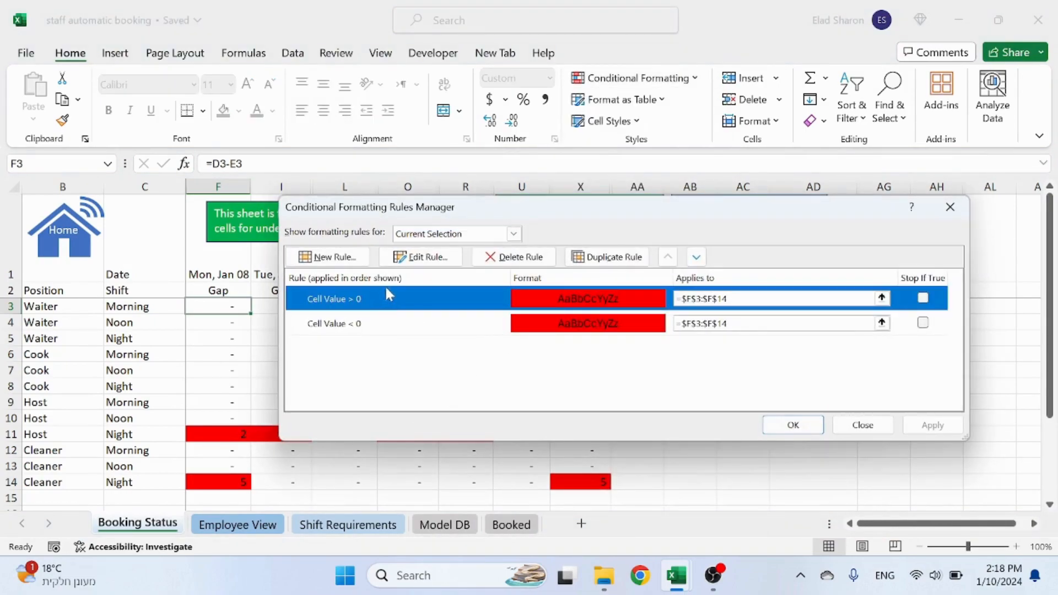
left_click(377, 323)
left_click(382, 297)
Review the Cell Value > 0 rule's condition and its red fill settings, and close the rules without changing them.
left_click(421, 257)
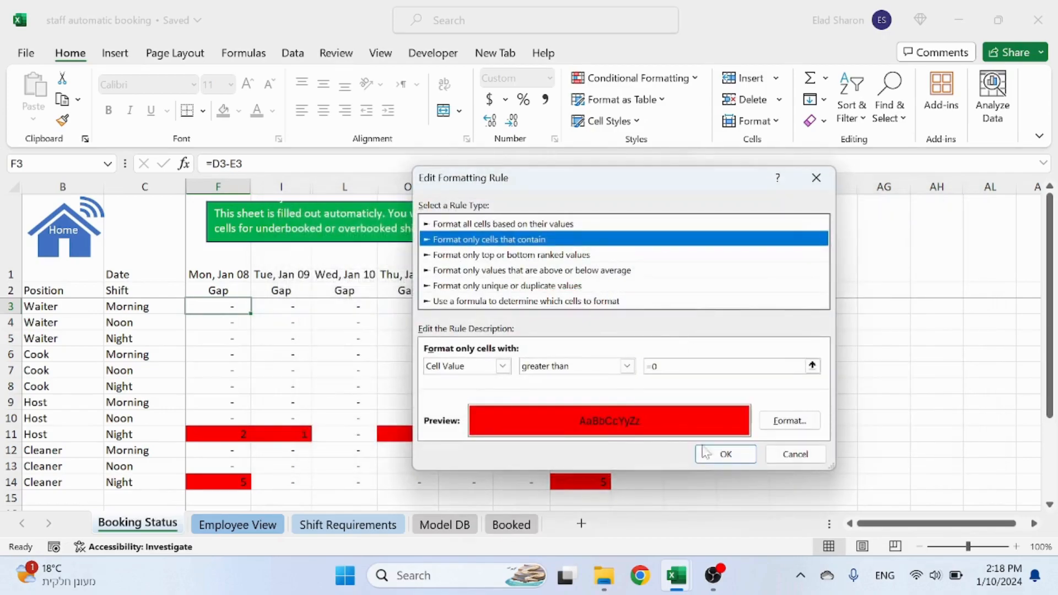
left_click(780, 423)
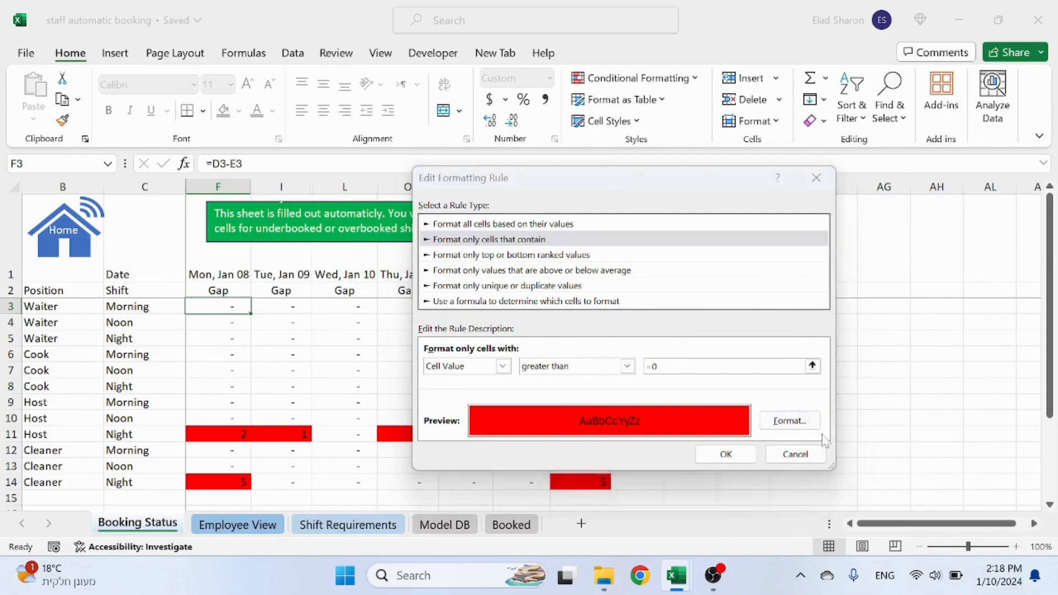
left_click(542, 109)
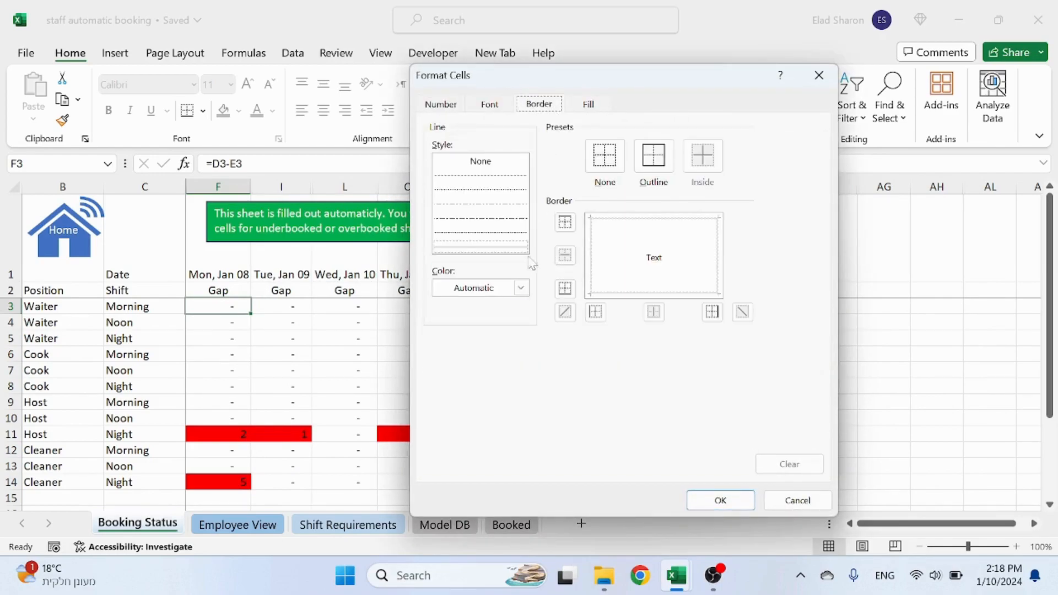
left_click(443, 109)
left_click(585, 105)
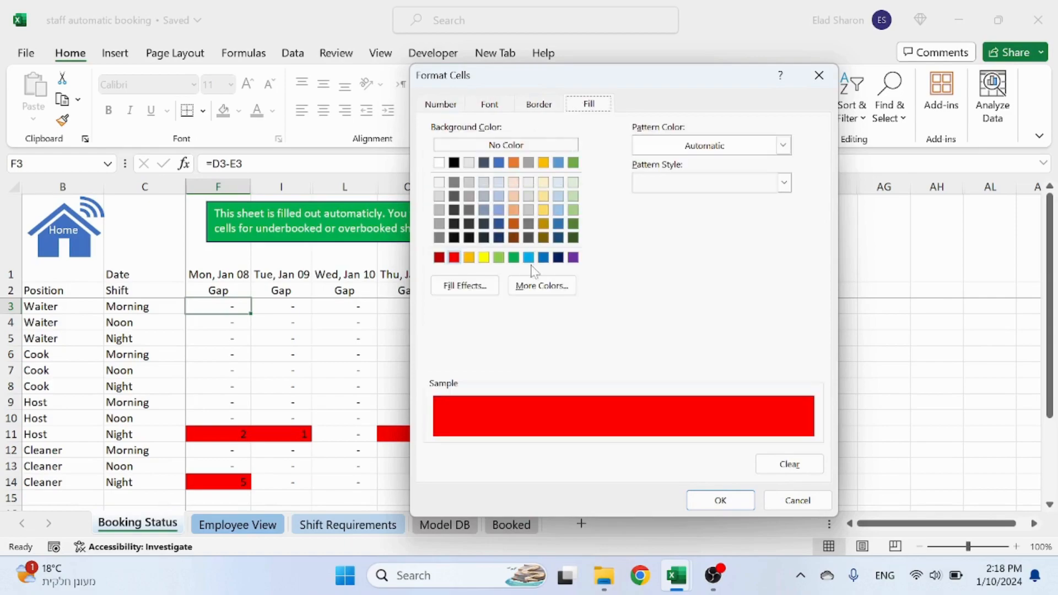
left_click(726, 501)
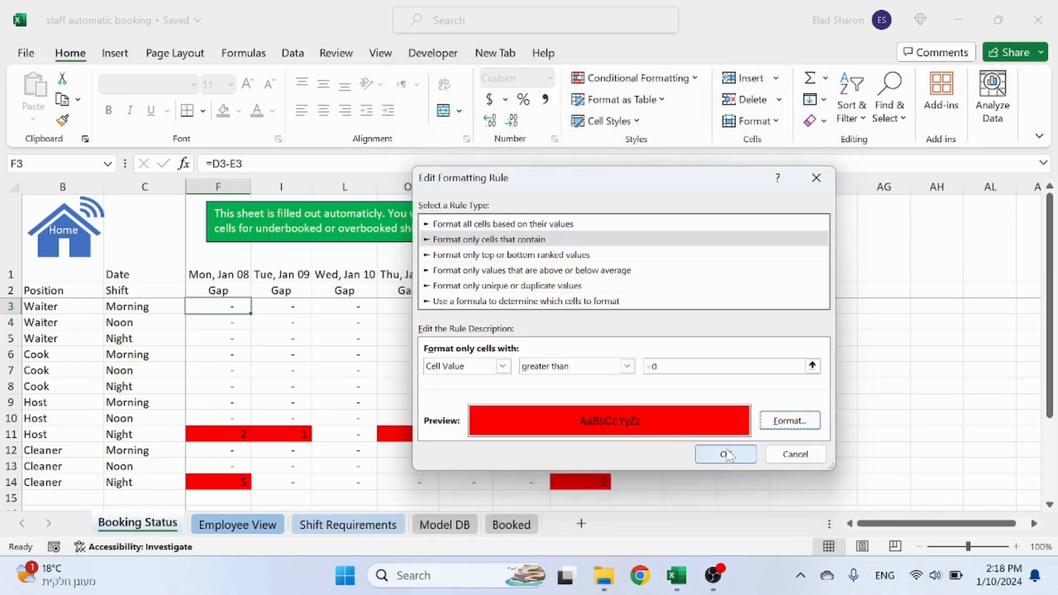
left_click(725, 455)
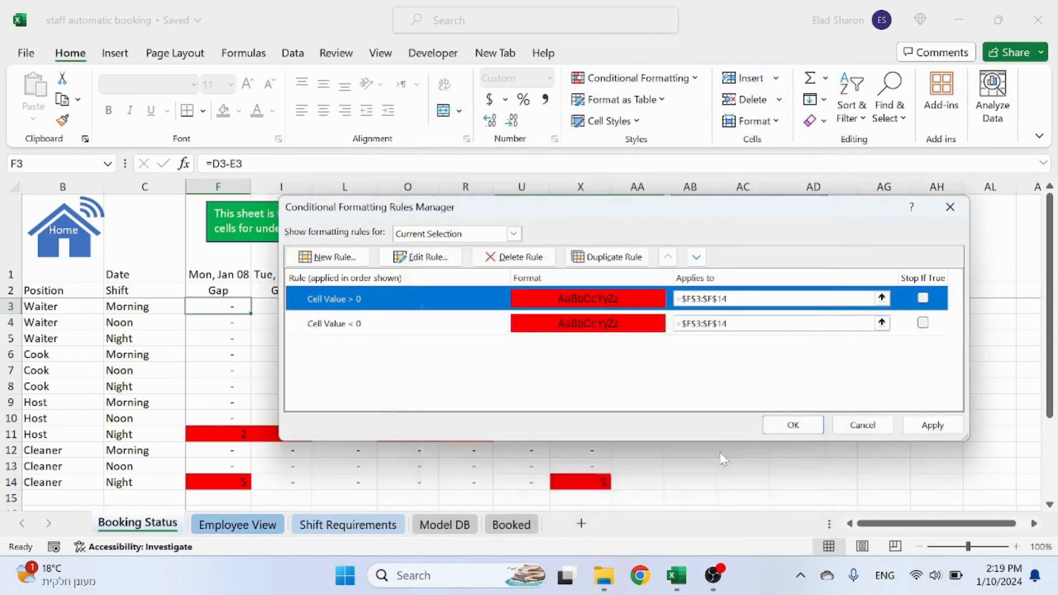
left_click(793, 425)
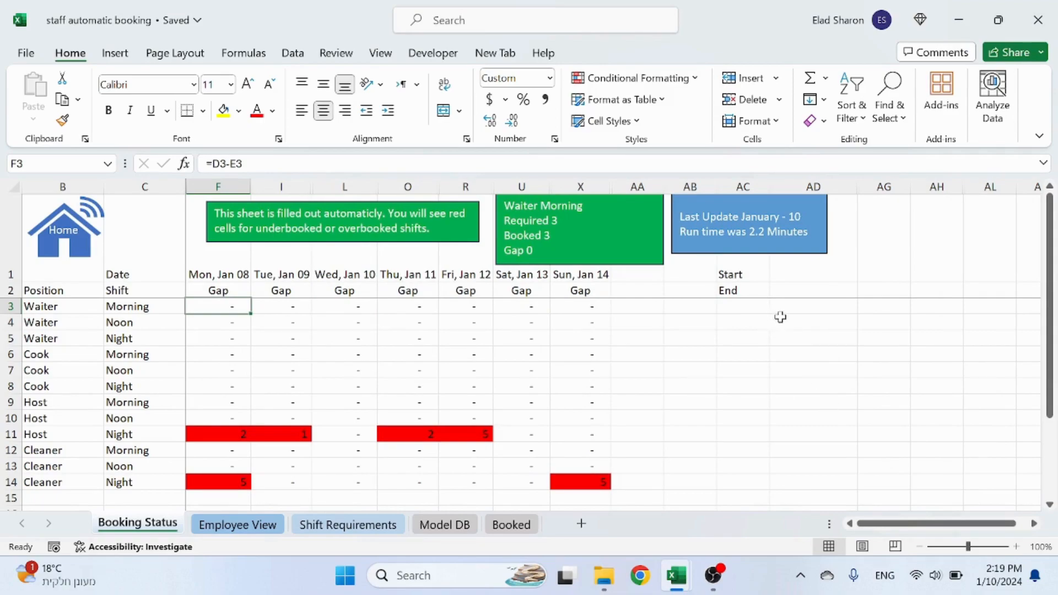
left_click_drag(786, 253, 880, 314)
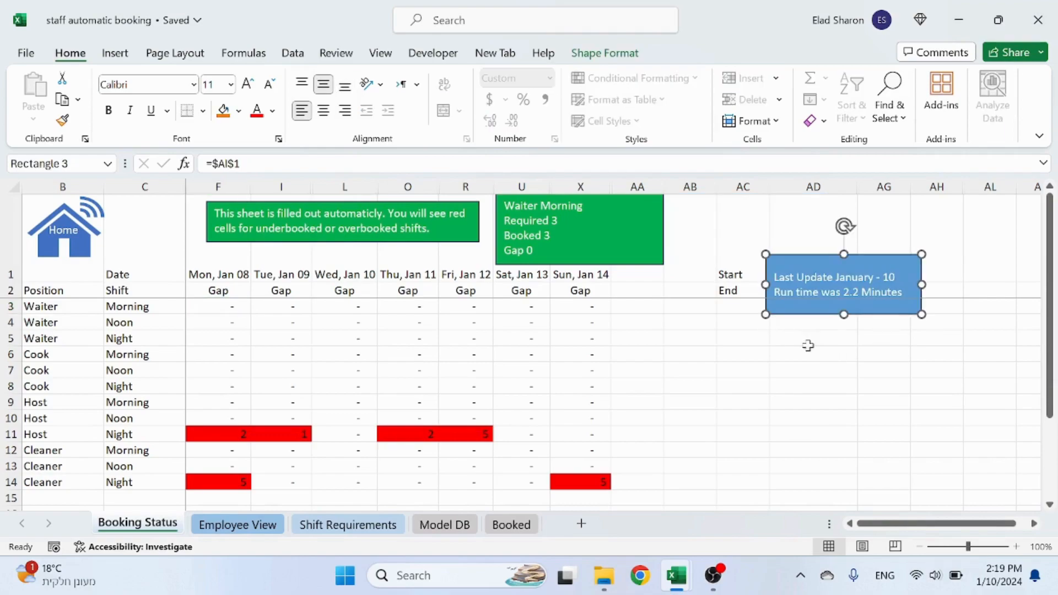
key("ctrl+z")
left_click(758, 356)
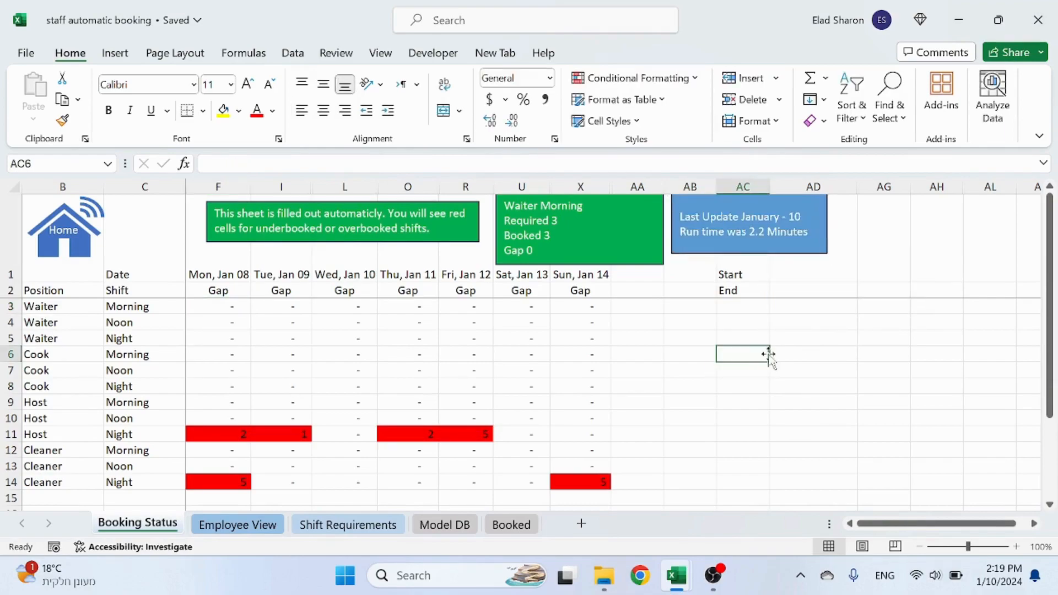
Check which cell feeds the Last Update box and unhide columns AE and AF.
left_click(765, 253)
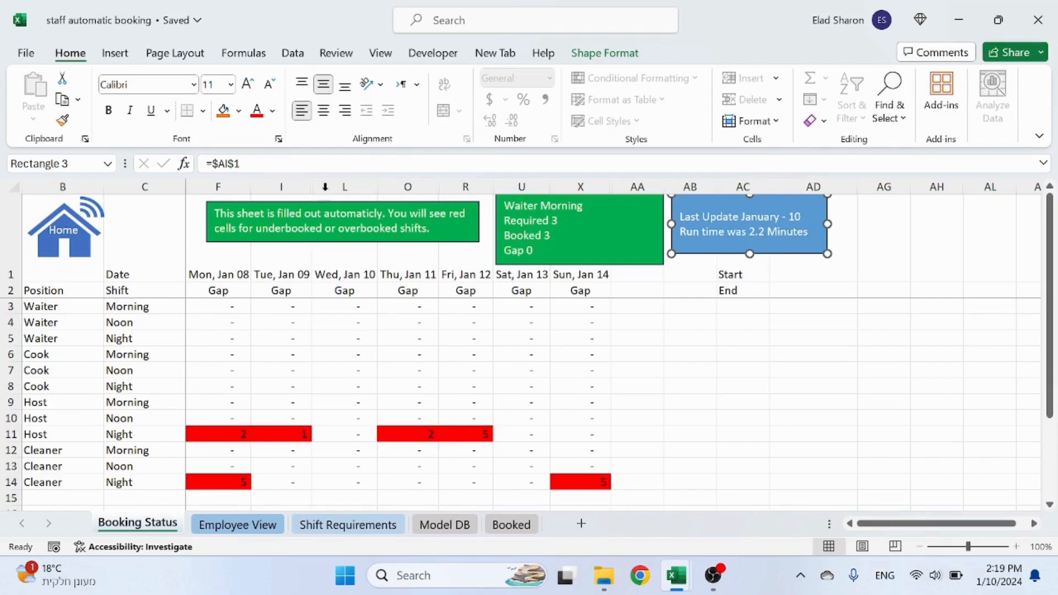
left_click(801, 353)
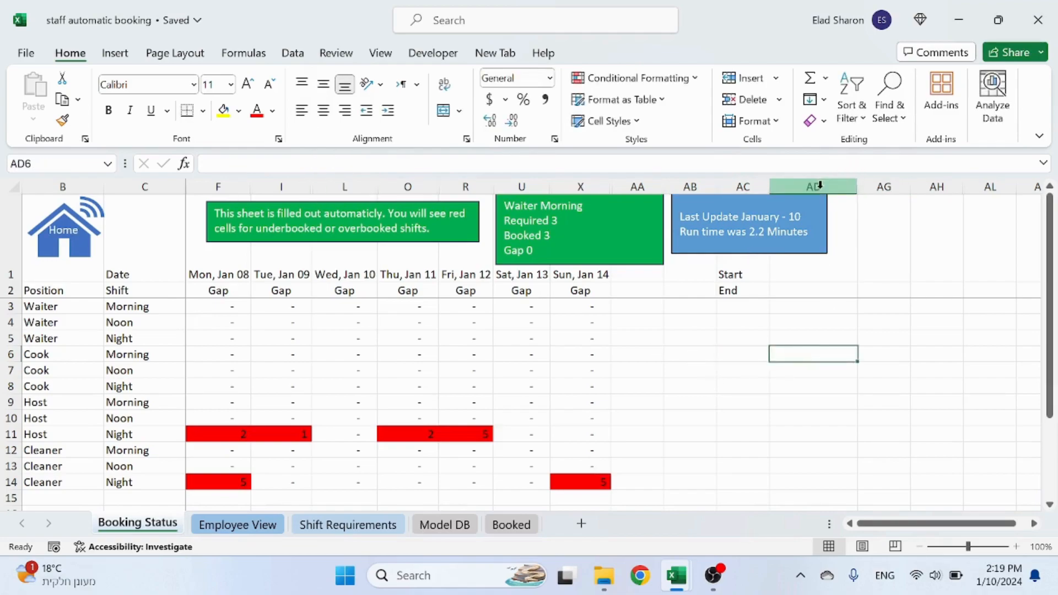
left_click_drag(814, 186, 921, 188)
right_click(925, 187)
left_click(793, 498)
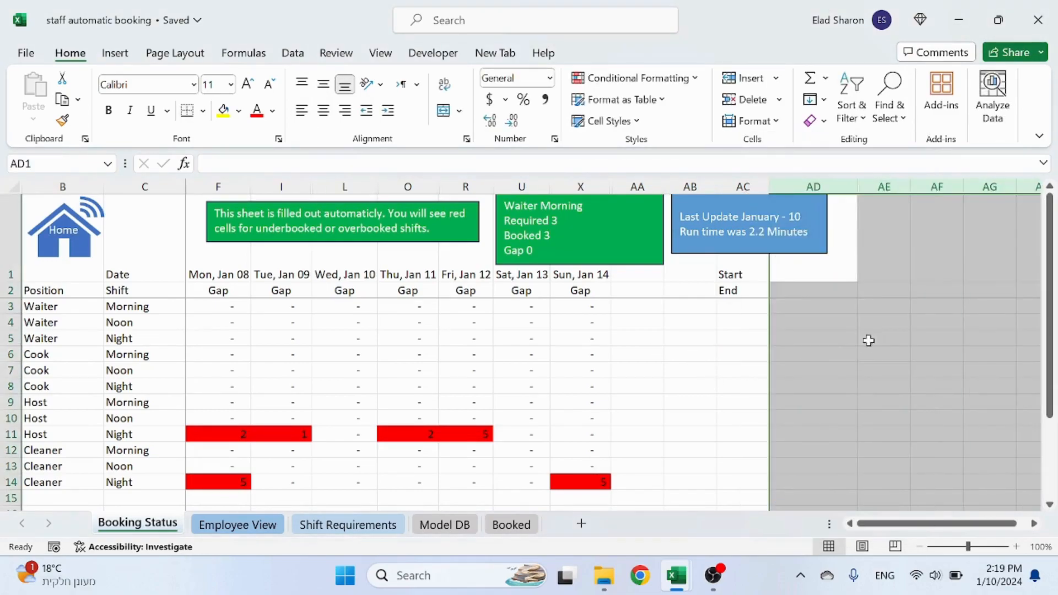
left_click(881, 338)
Recheck the Last Update box's linked cell and unhide columns AI to AK.
left_click(946, 274)
key("Right")
key("Right")
key("Right")
key("Right")
key("Right")
key("Right")
left_click(529, 218)
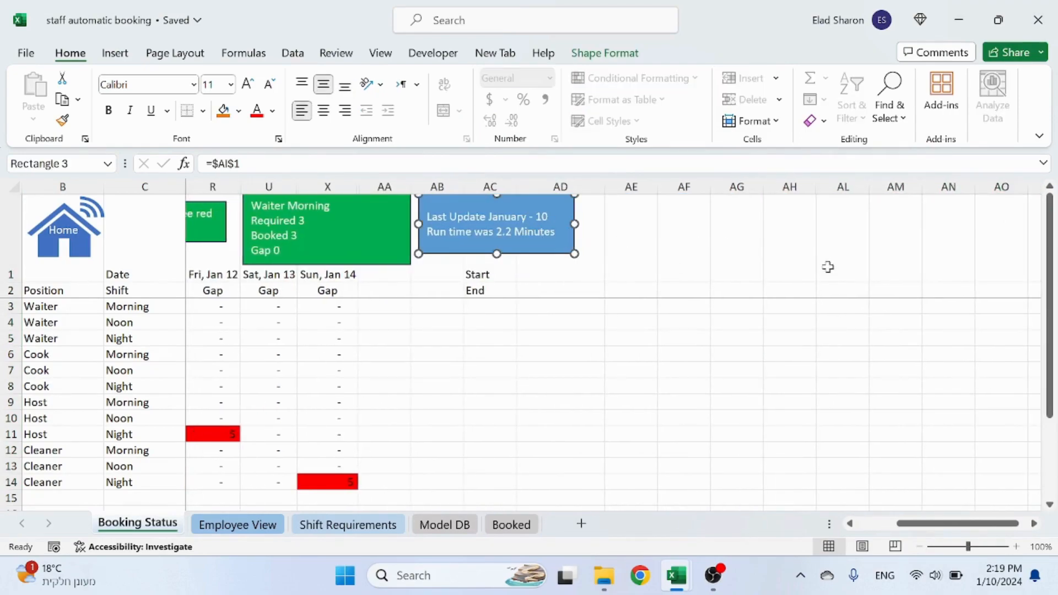
key("Escape")
left_click_drag(790, 187, 947, 186)
right_click(924, 189)
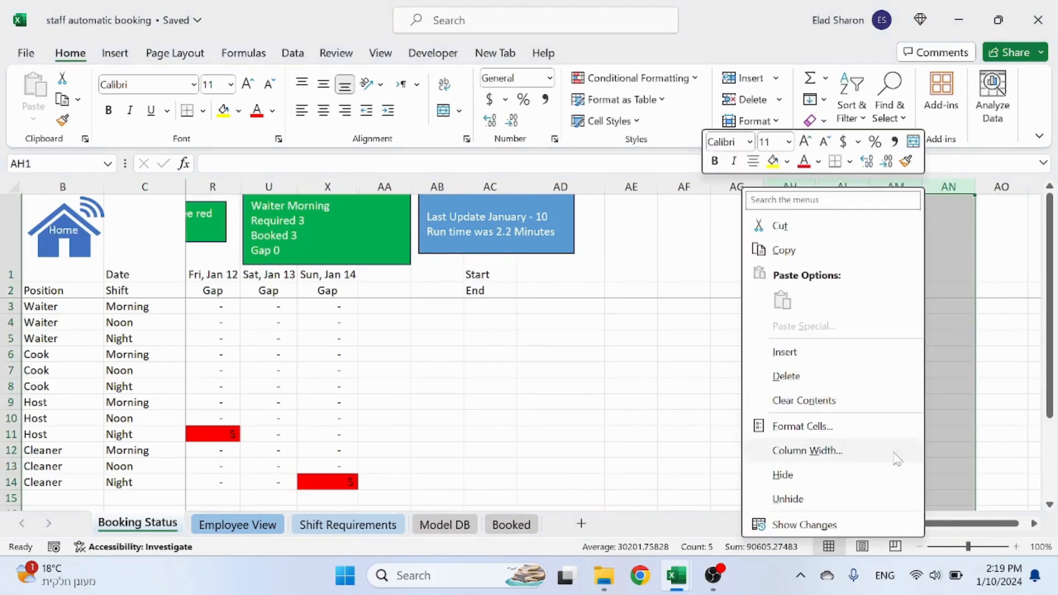
left_click(830, 499)
left_click(676, 354)
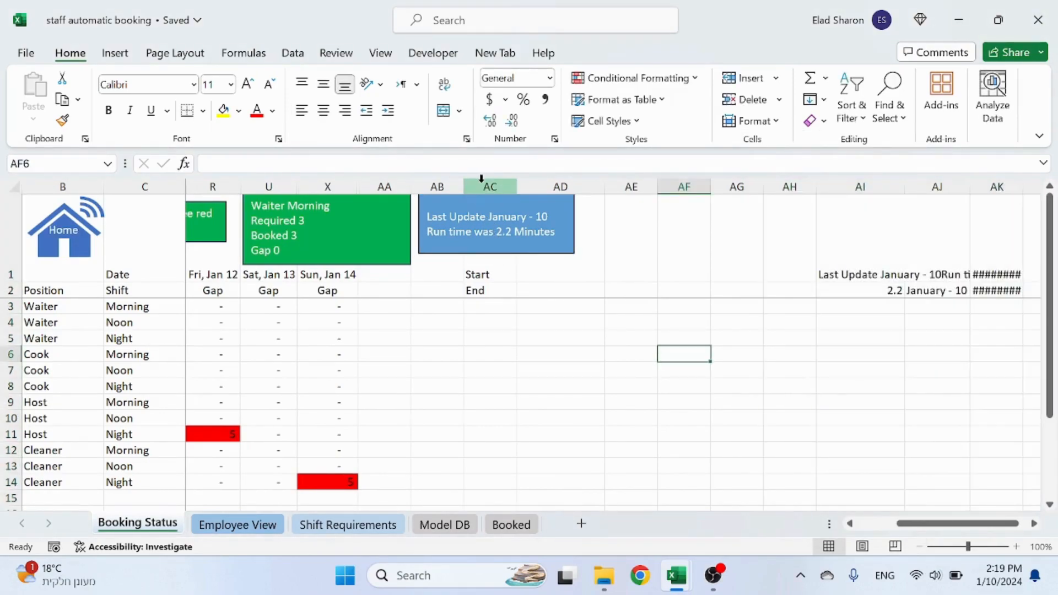
Move the Start and End labels from AC1:AC2 to AH1:AH2.
left_click_drag(490, 268, 485, 290)
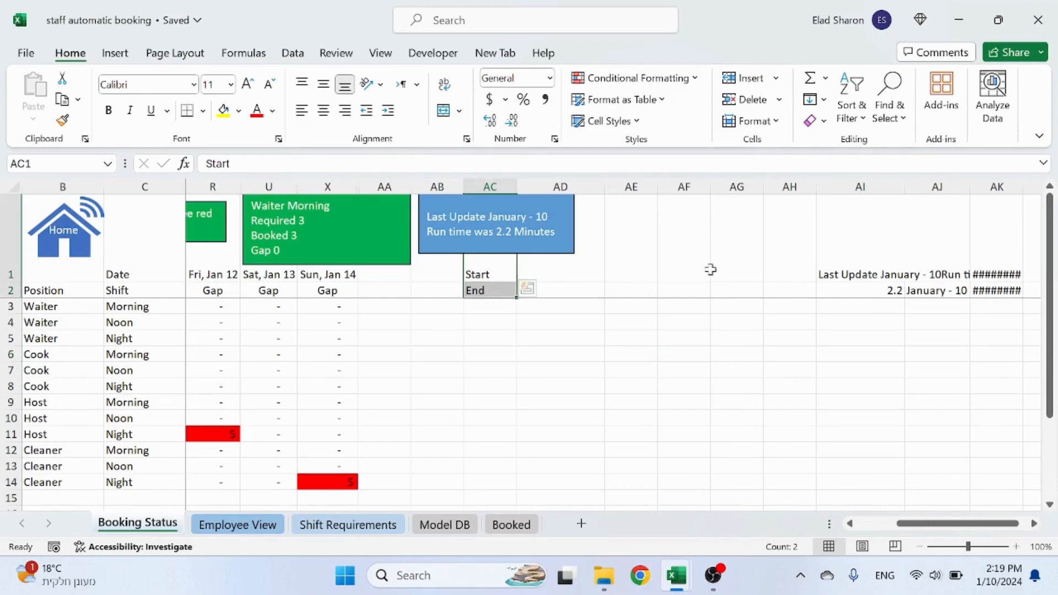
key("ctrl+x")
left_click(784, 253)
key("ctrl+v")
left_click(683, 386)
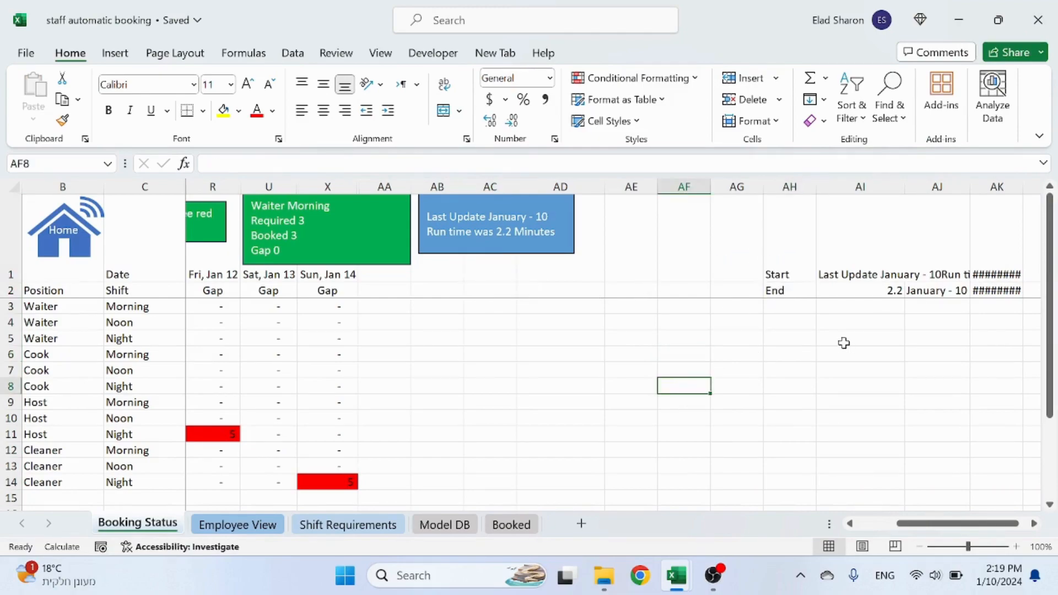
Inspect the start and end timestamps in AK1:AK2 and the formulas in AJ2 and AI2.
left_click(999, 266)
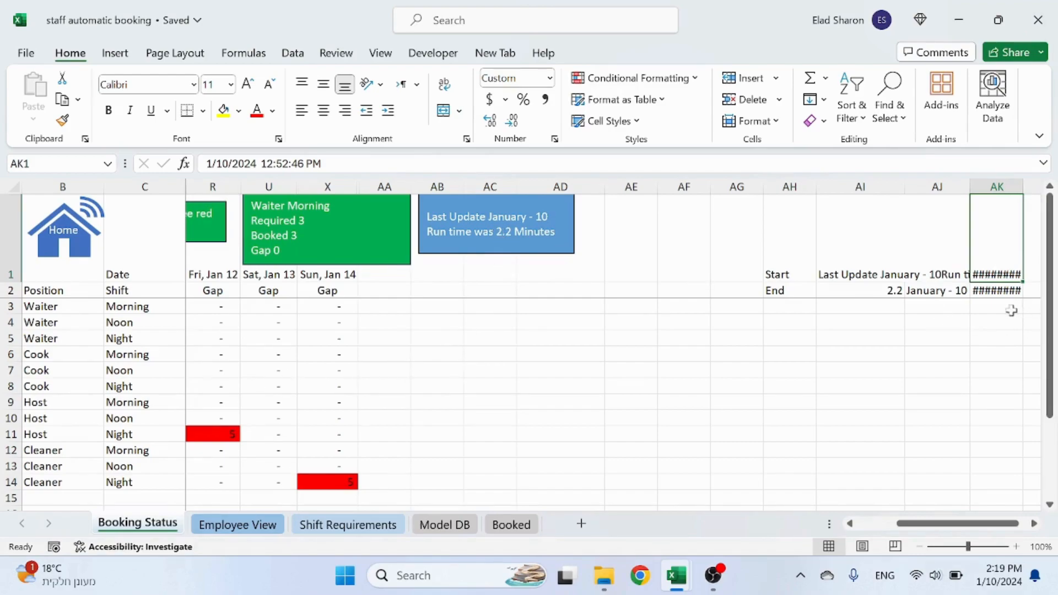
left_click(1003, 292)
left_click(923, 291)
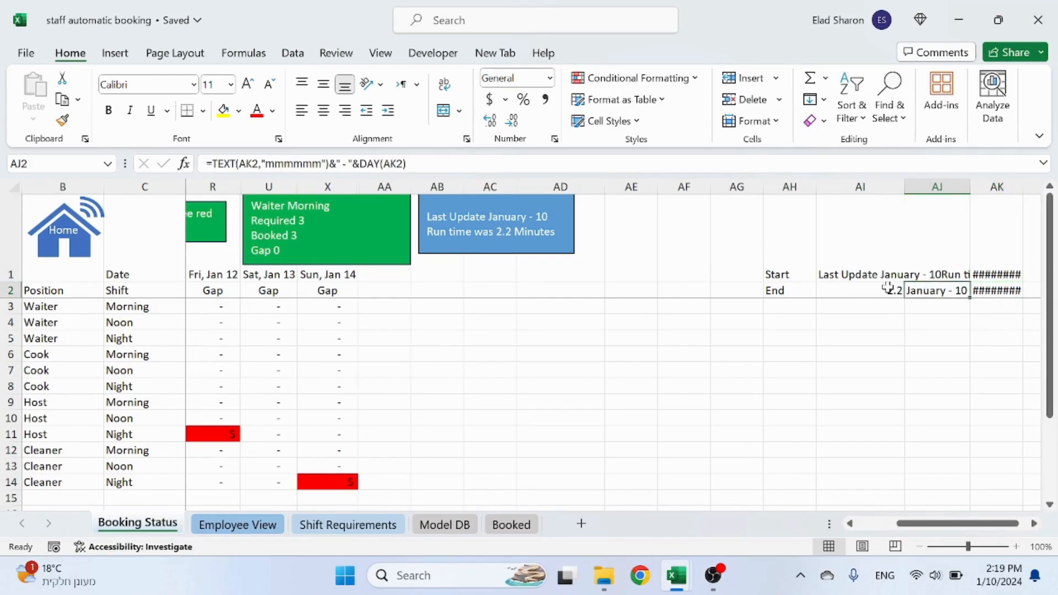
left_click(881, 290)
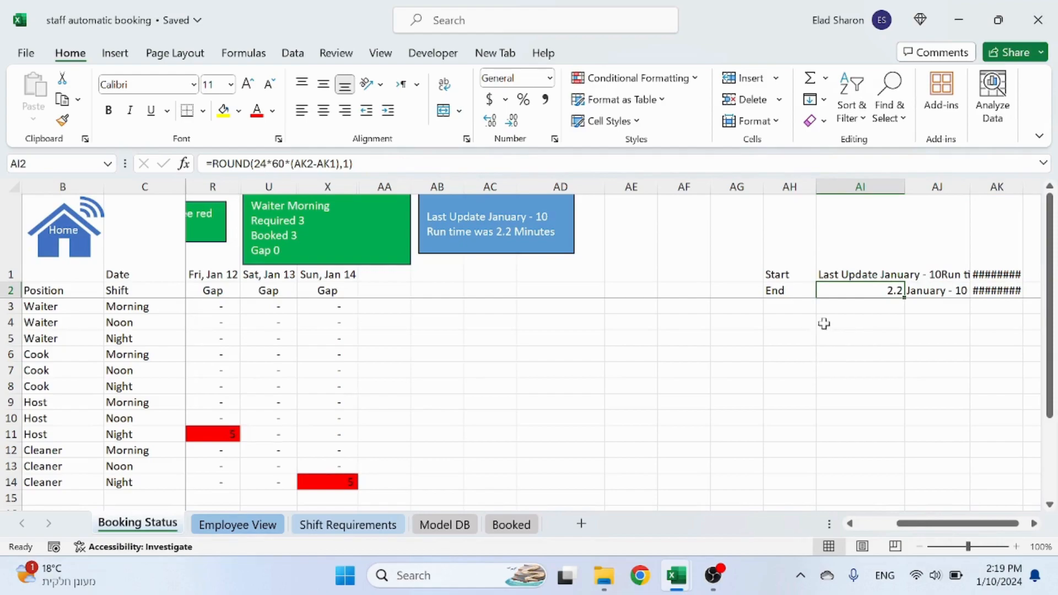
Widen column AK so the start and end date-times fit in their cells.
left_click(1007, 266)
left_click_drag(1023, 184, 1041, 184)
left_click_drag(961, 523, 984, 523)
left_click_drag(985, 184, 1010, 185)
left_click(948, 292)
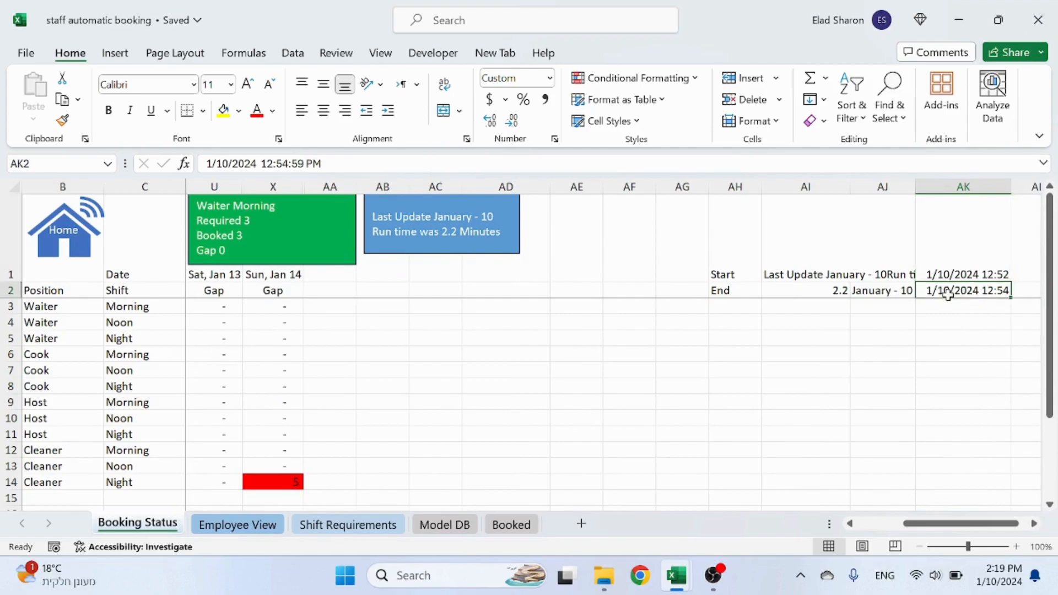
Examine the run-time formula in AI2 and its references to AK1 and AK2, leaving it unchanged.
left_click(798, 290)
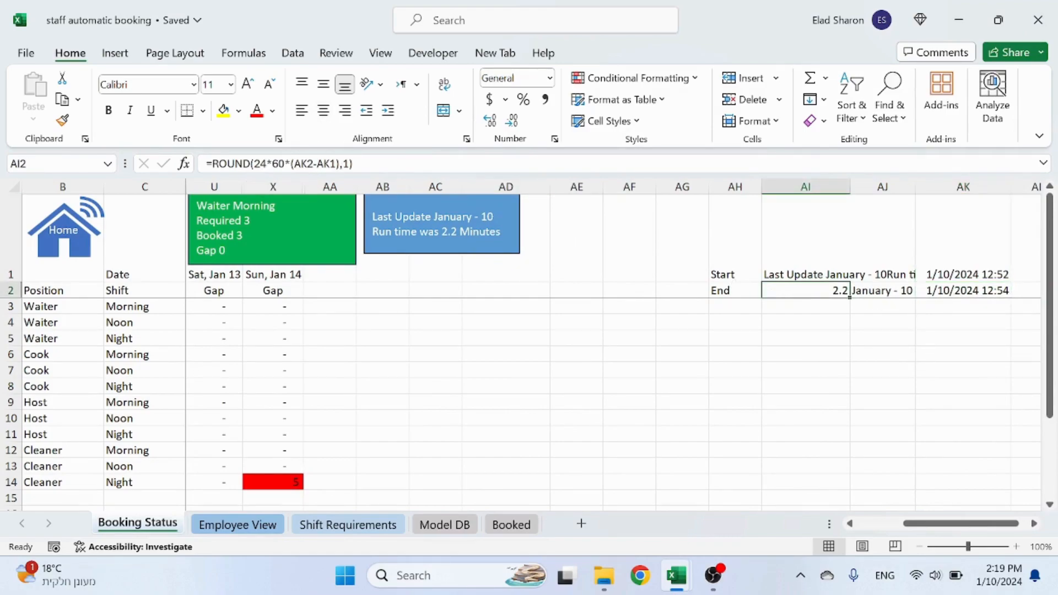
left_click(355, 163)
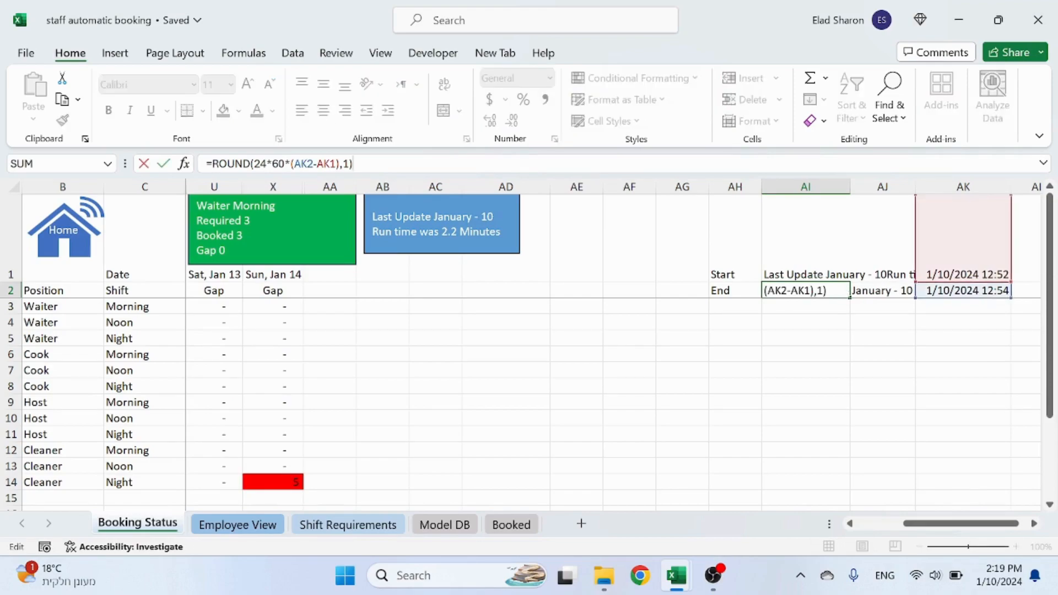
key("Escape")
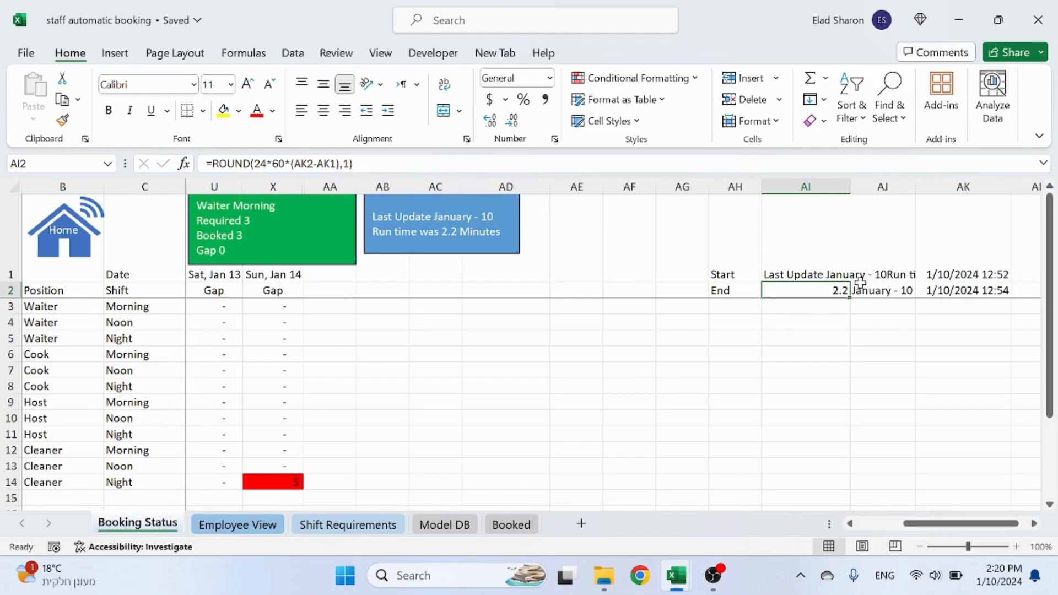
Review the date text formula in AJ2 and the parts of AI1's Last Update message formula without editing them.
left_click(888, 289)
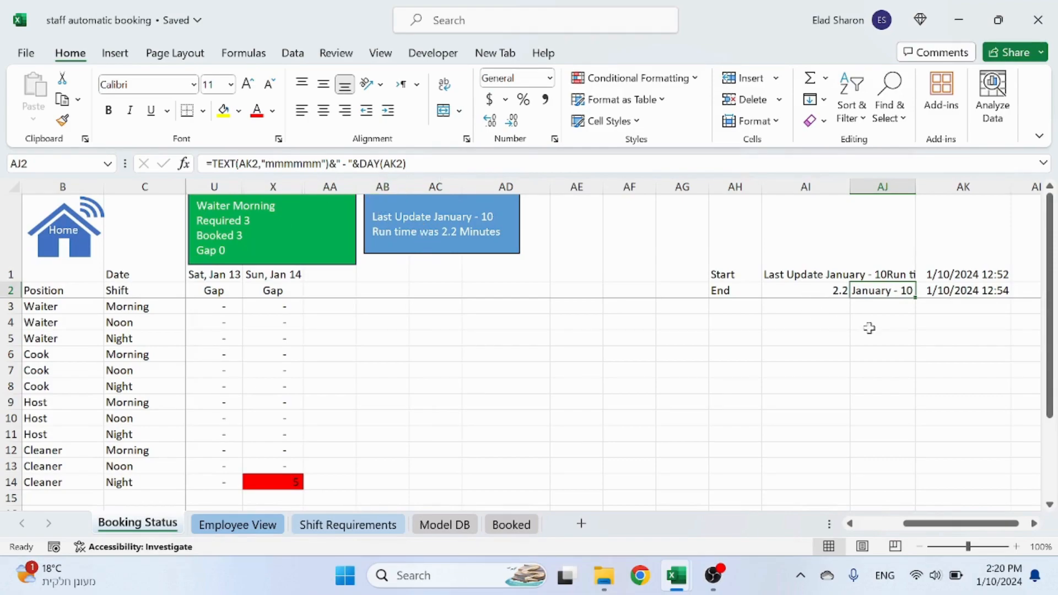
left_click(875, 256)
left_click(807, 256)
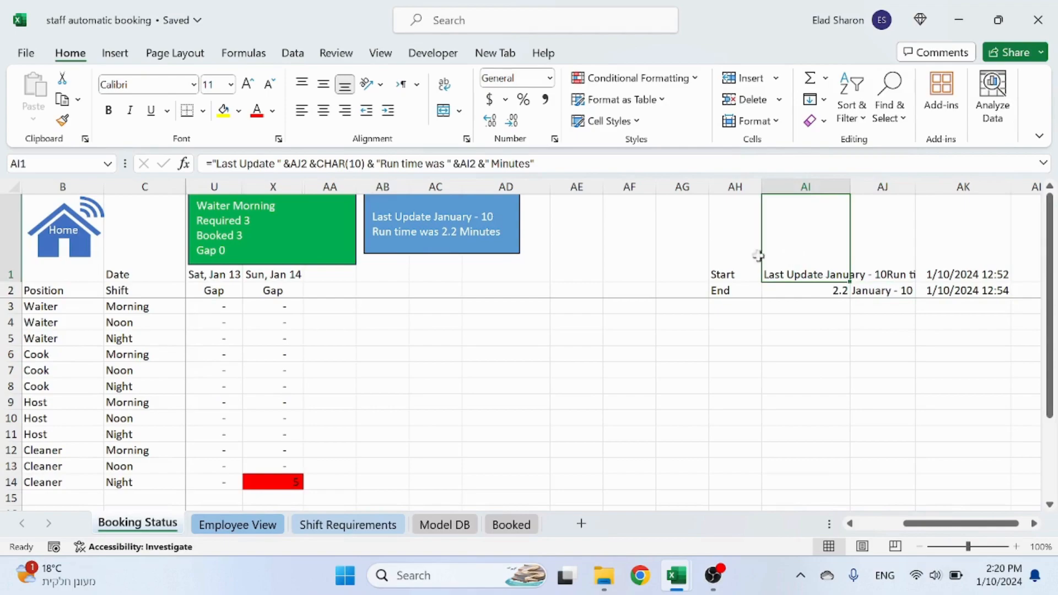
left_click(322, 160)
key("Escape")
left_click_drag(212, 163, 281, 163)
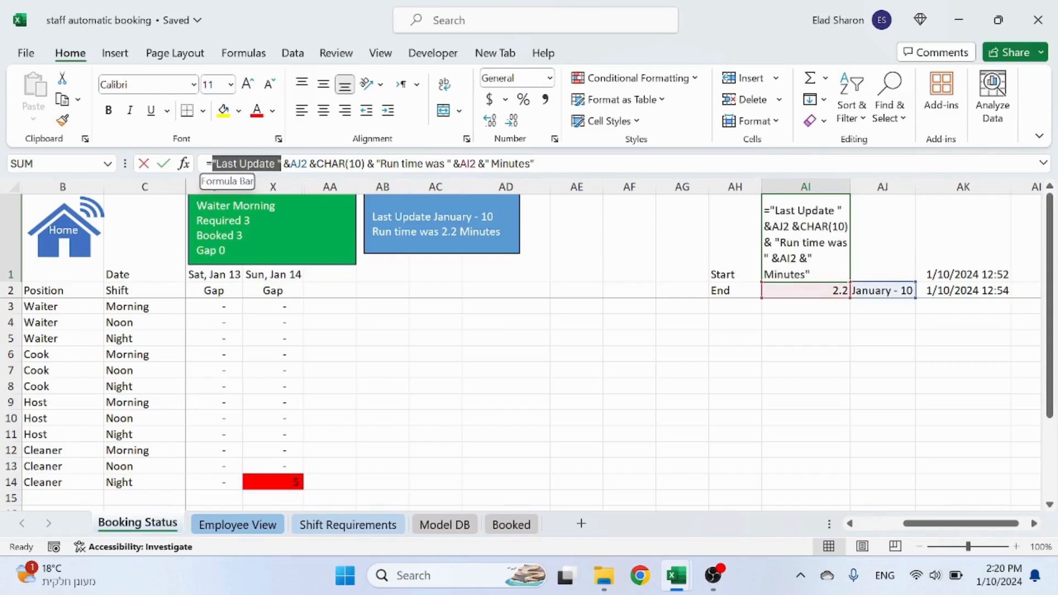
left_click(291, 164)
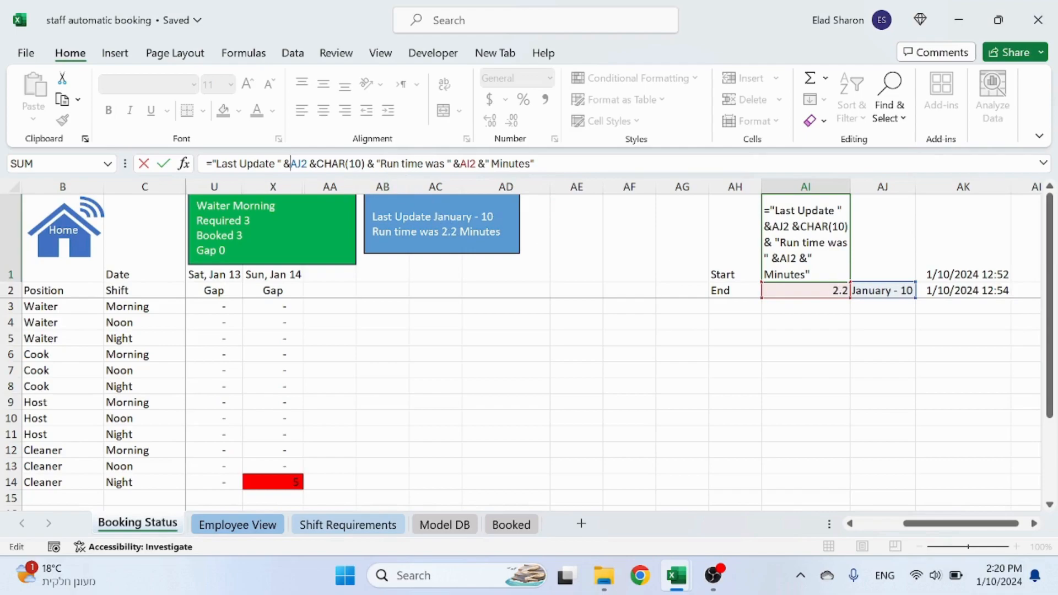
key("Escape")
Check the Last Update box's reference to its message cell, leaving the link unchanged.
left_click(489, 238)
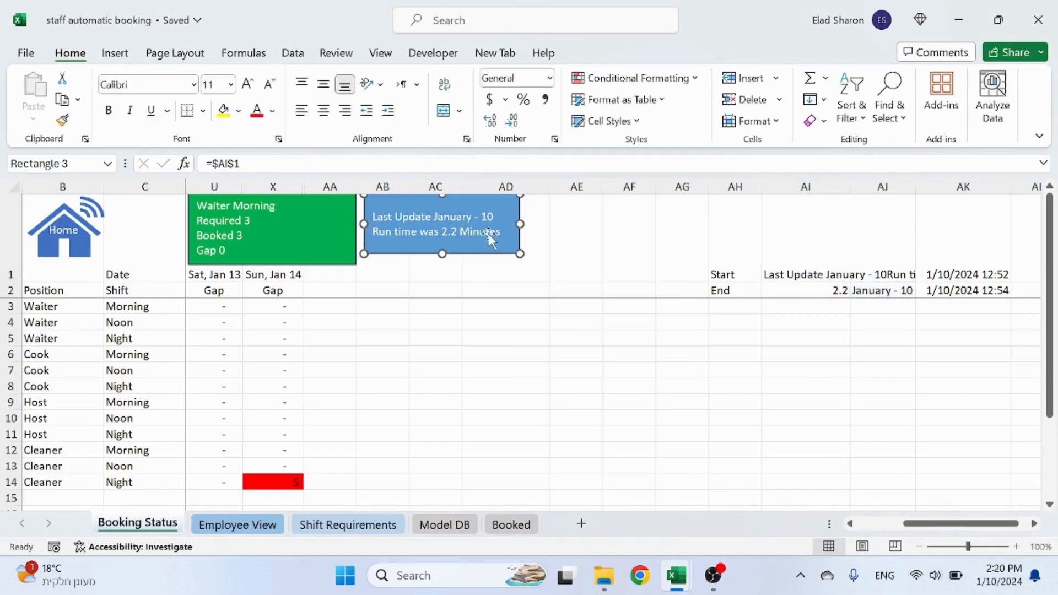
left_click(275, 164)
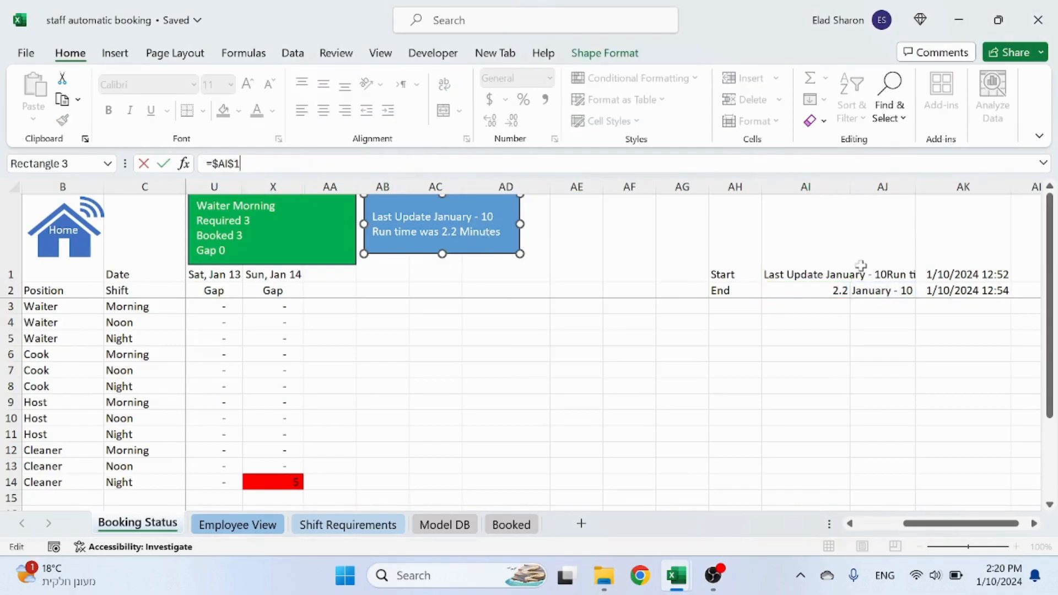
key("Escape")
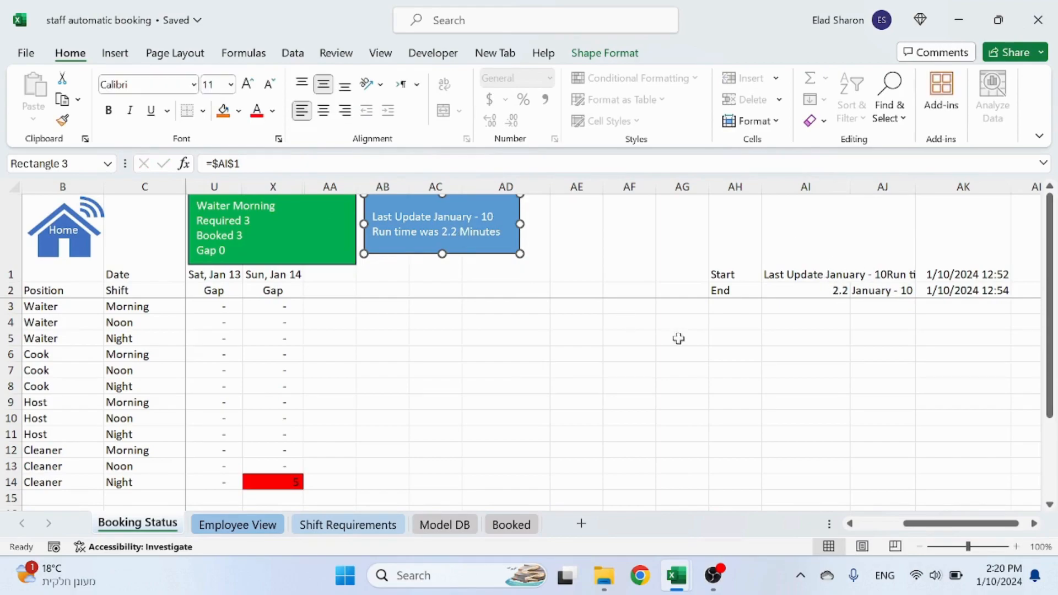
Hide the helper columns AH to AK.
left_click_drag(760, 186, 963, 186)
right_click(797, 187)
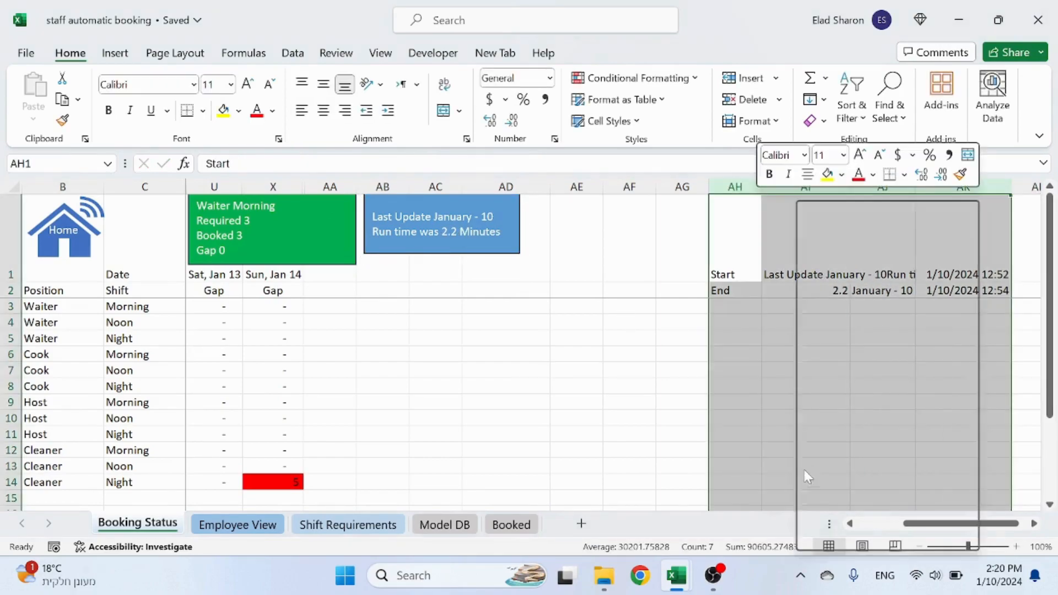
left_click(843, 489)
left_click_drag(636, 370, 621, 355)
left_click(588, 262)
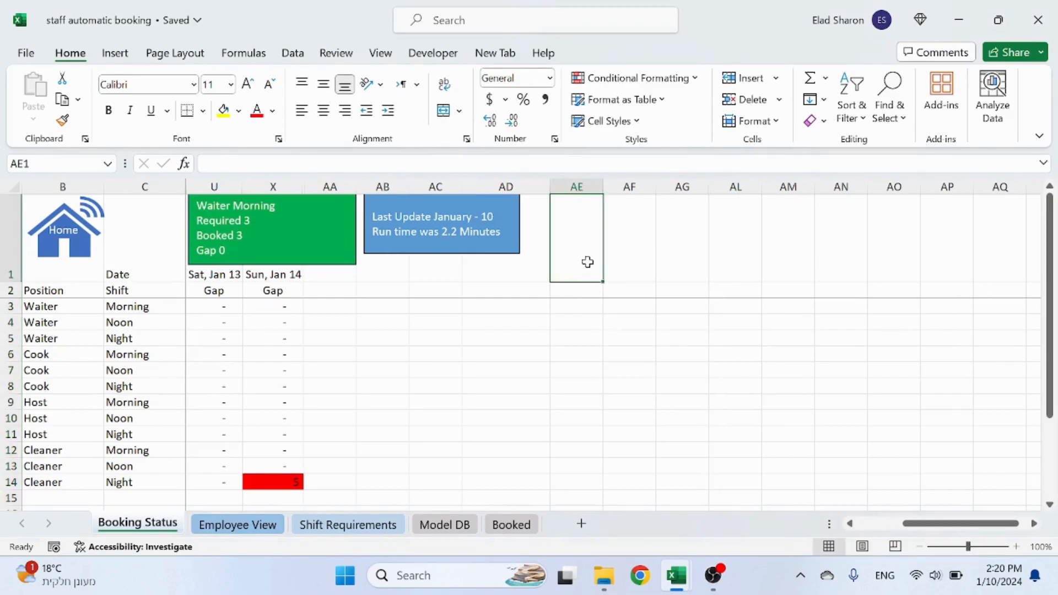
Return to the first date column and select several Host Night, Cleaner Night and Waiter Morning Gap cells to examine the green details box.
key("Left")
key("ctrl+Home")
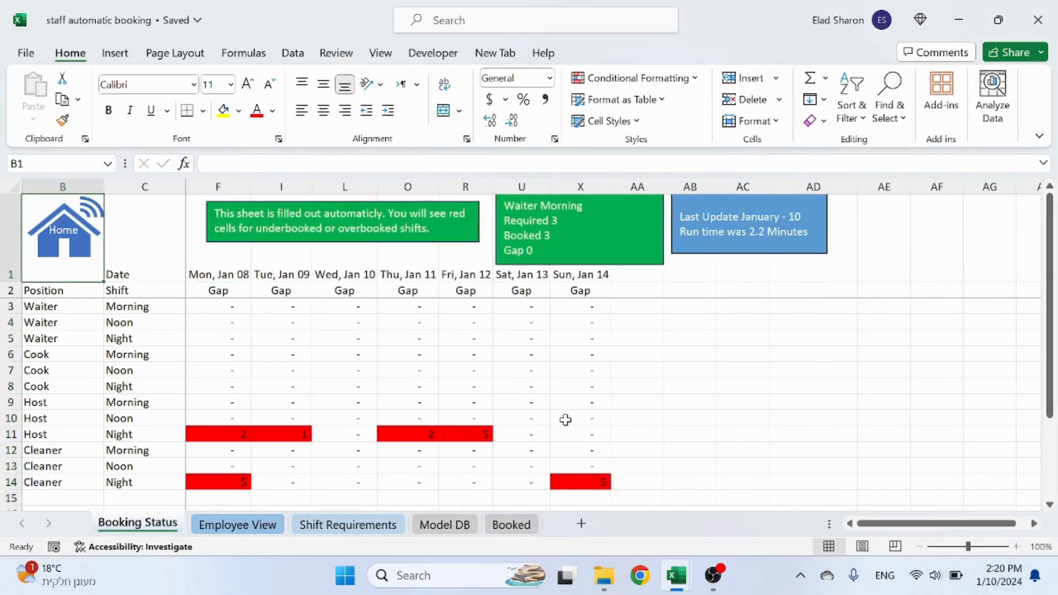
left_click(601, 243)
left_click(472, 433)
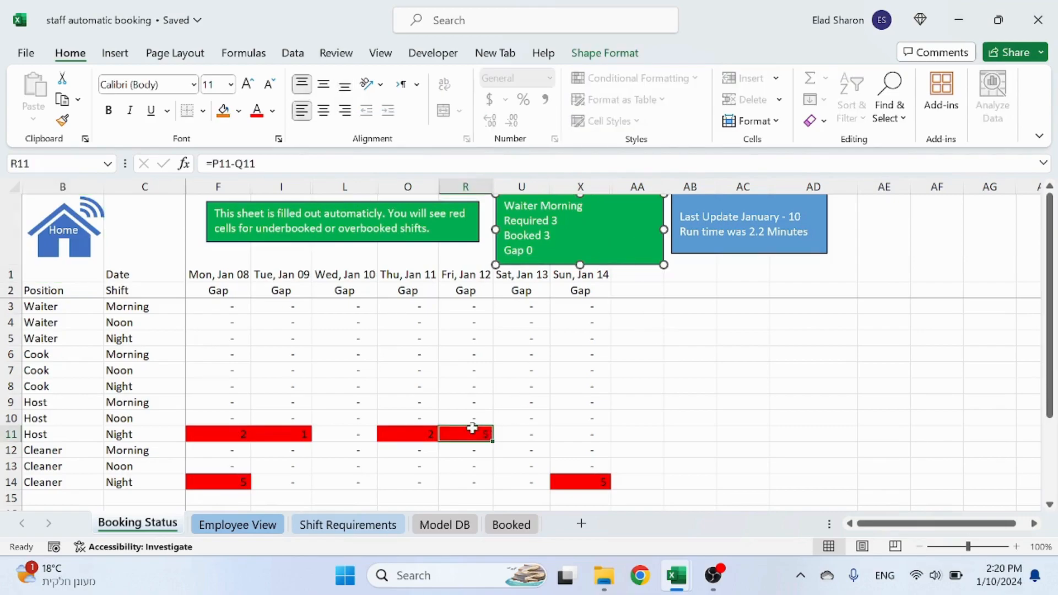
left_click(386, 433)
left_click(302, 434)
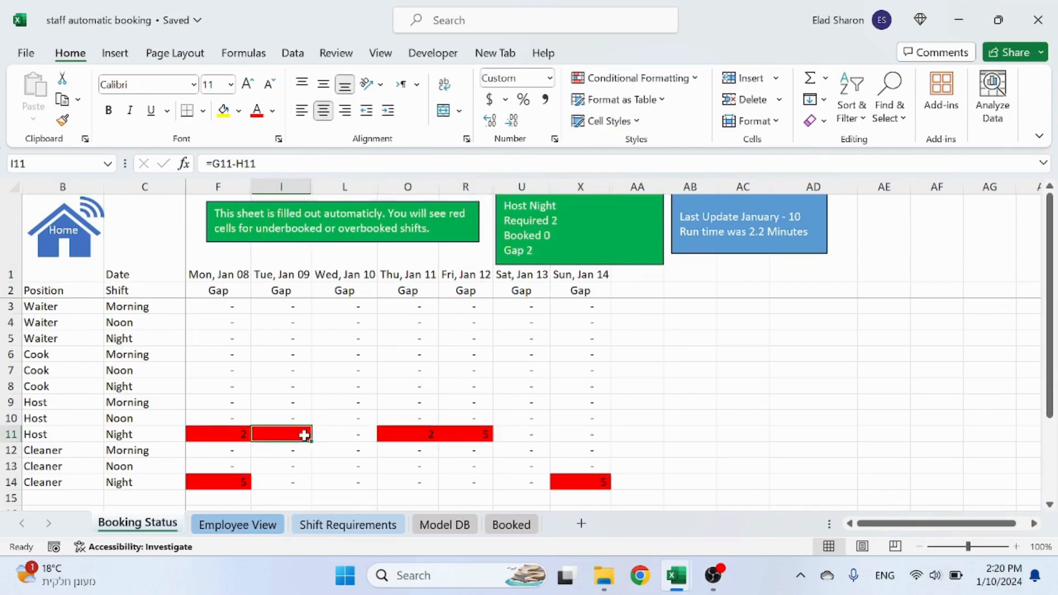
left_click(586, 482)
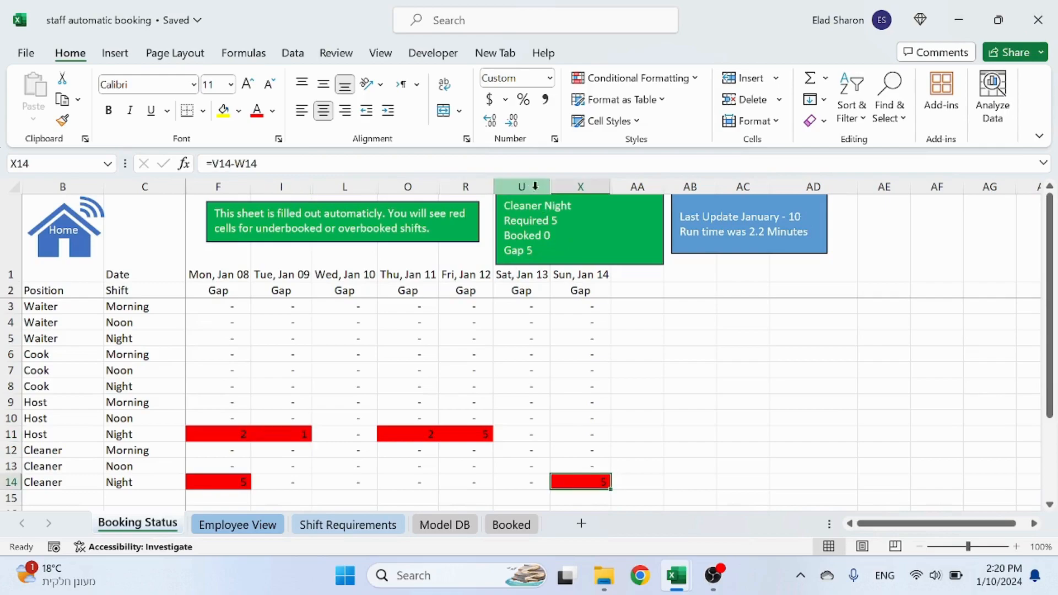
left_click(519, 307)
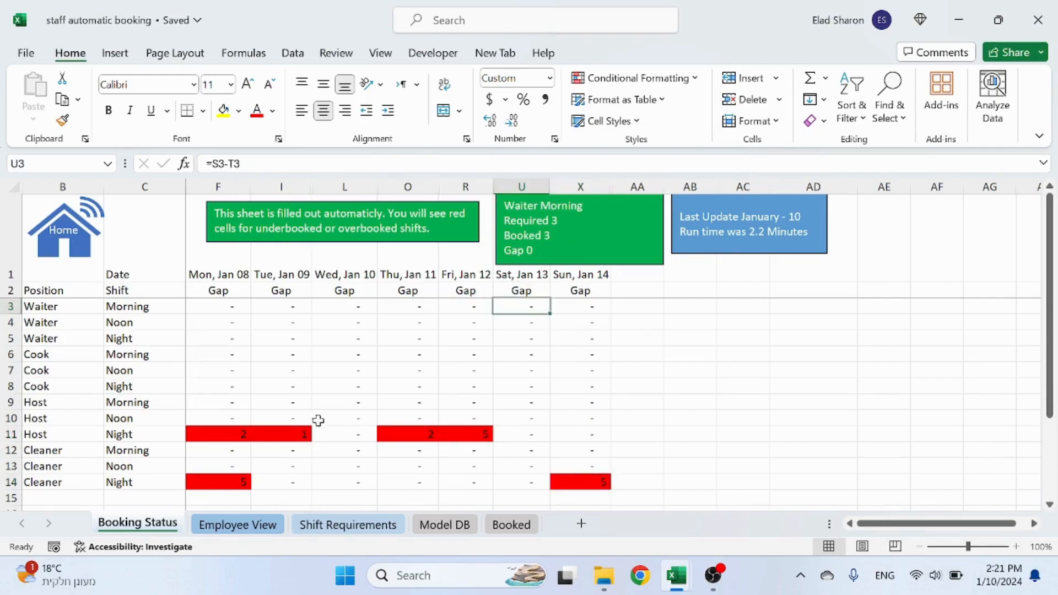
left_click(302, 432)
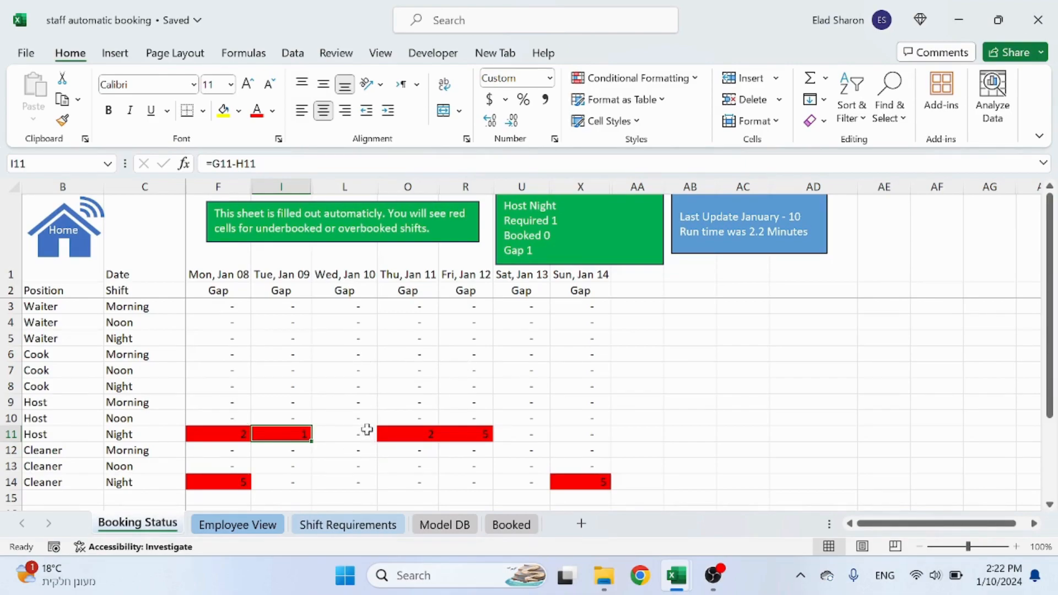
Open the Booking Status sheet's VBA code and close the Project and Properties panes.
right_click(144, 526)
left_click(201, 336)
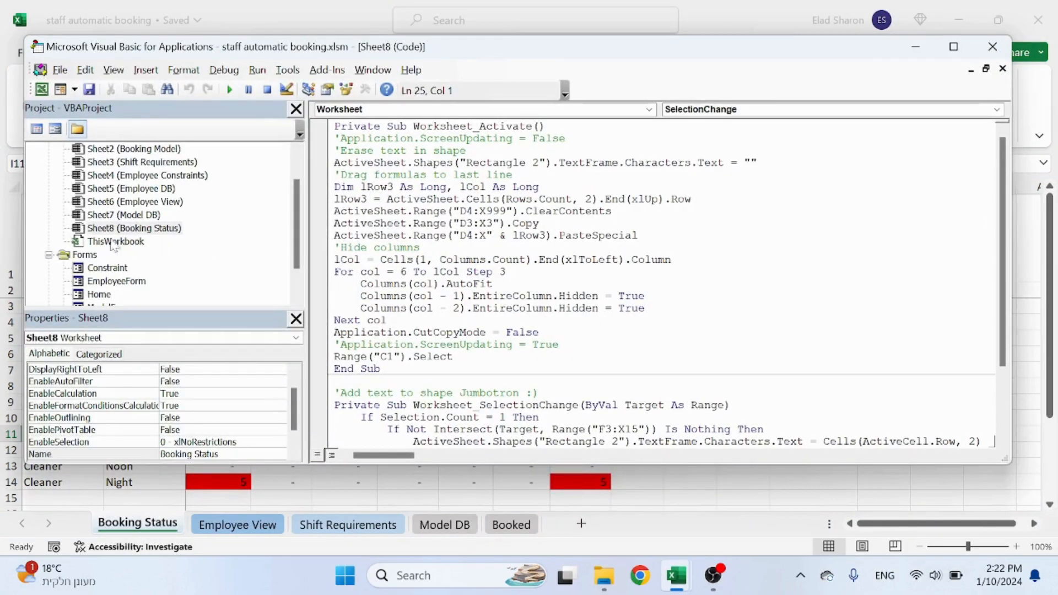
left_click_drag(245, 230, 370, 228)
left_click(642, 109)
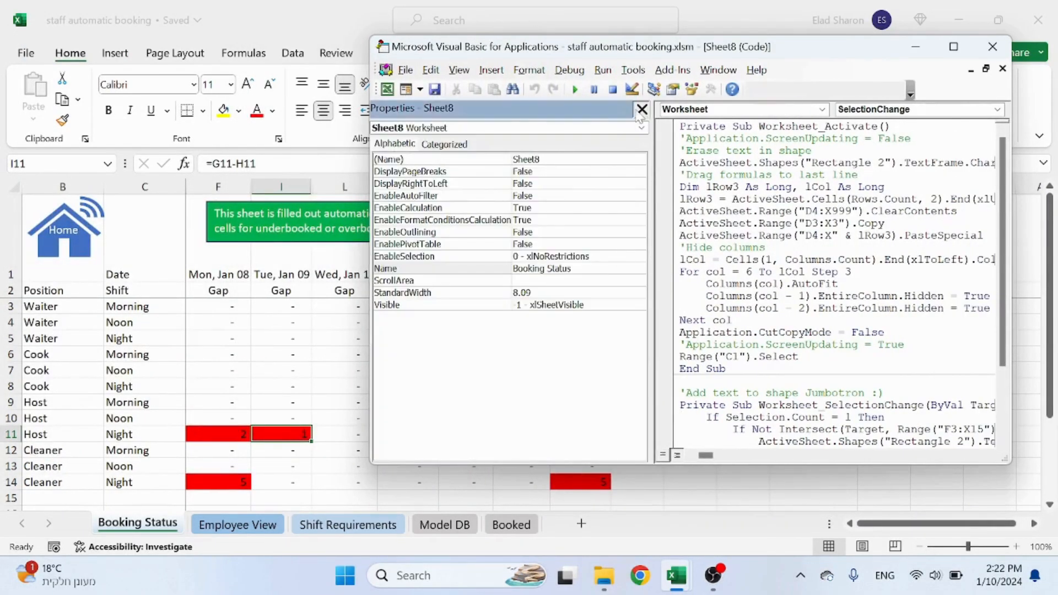
left_click(641, 108)
Resize the VBA editor window so both worksheet procedures show beside the Booking Status table.
left_click_drag(369, 266, 578, 266)
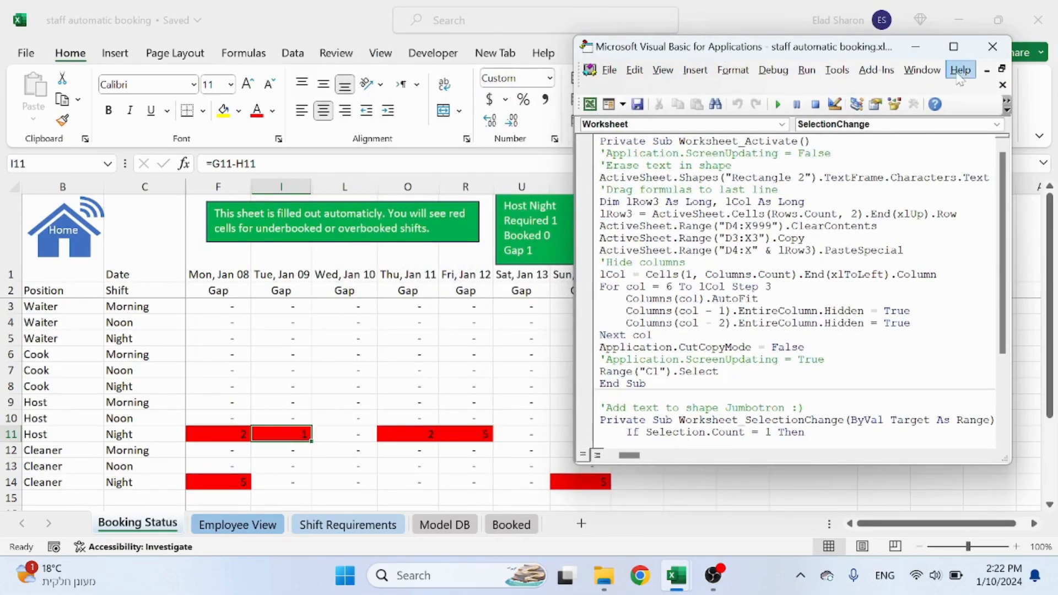
left_click(953, 46)
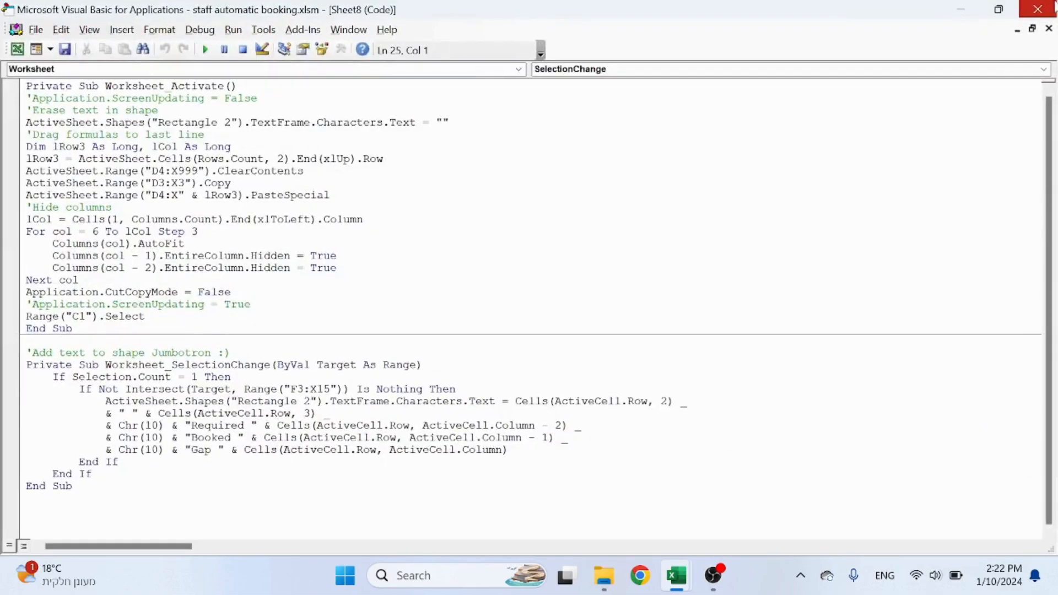
left_click(1015, 11)
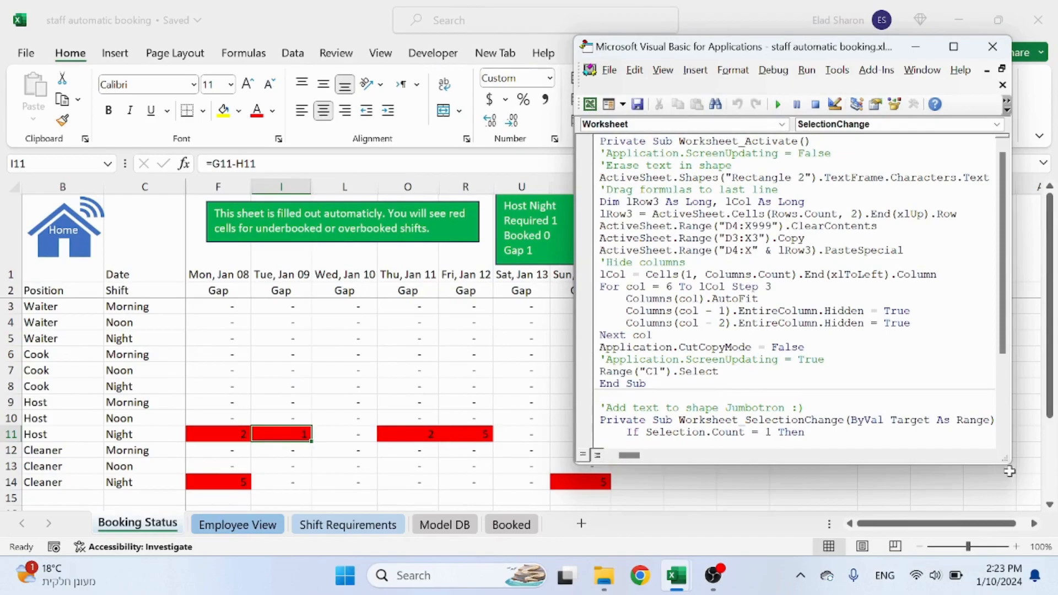
left_click_drag(1006, 466, 1008, 469)
left_click_drag(1052, 551, 1053, 551)
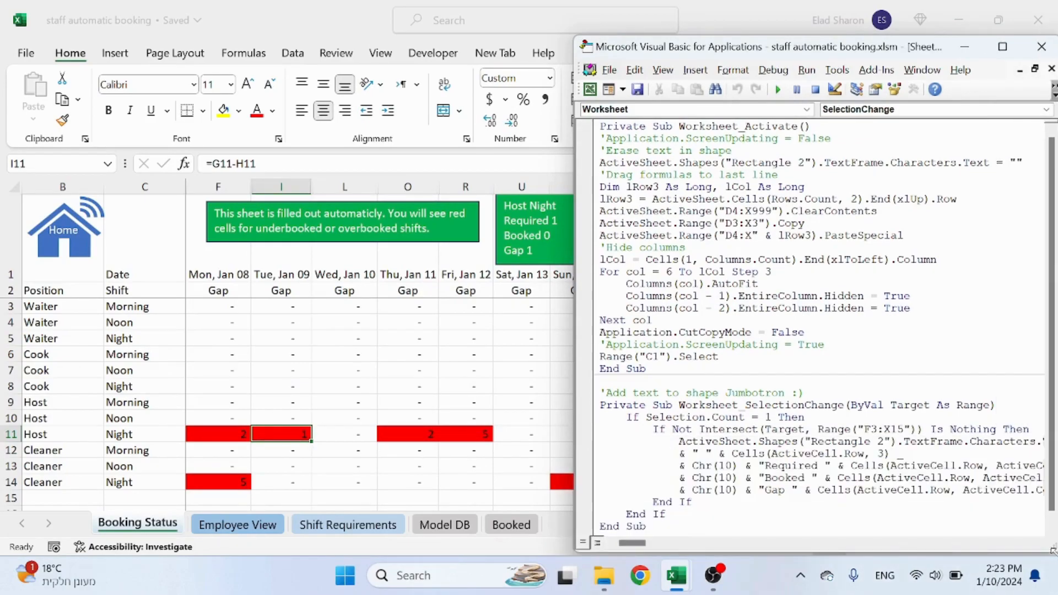
left_click_drag(568, 32, 539, 0)
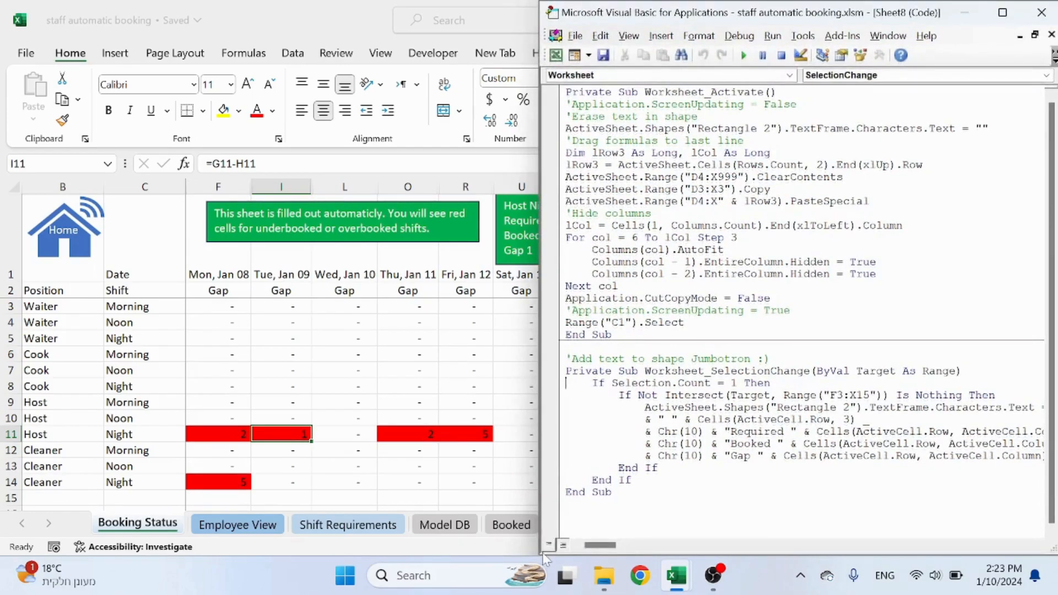
Check the green box's shape name on the sheet against the Worksheet_Activate code and return to the code.
left_click(685, 323)
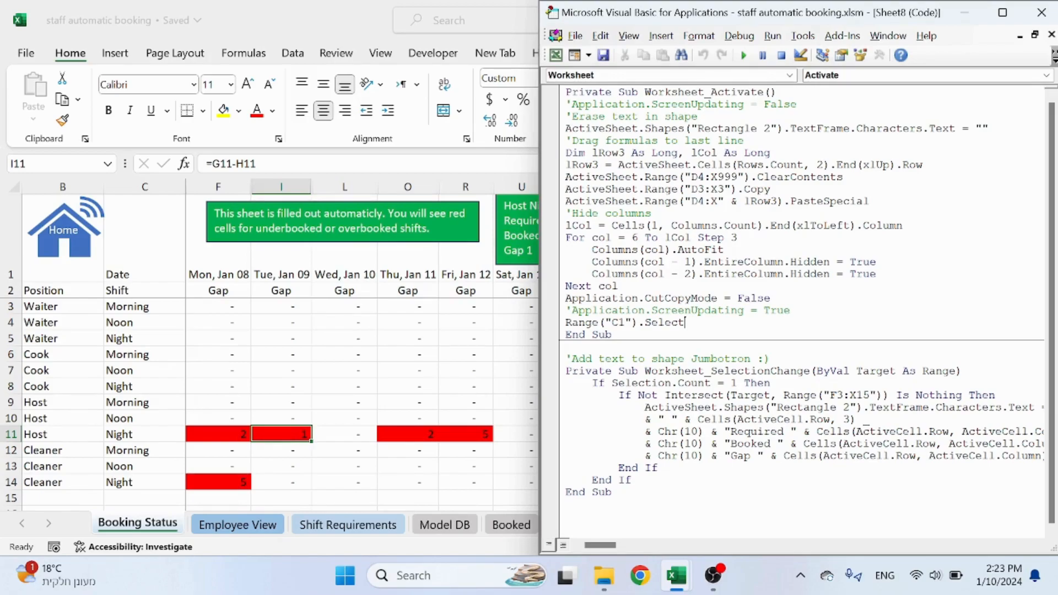
left_click(517, 251)
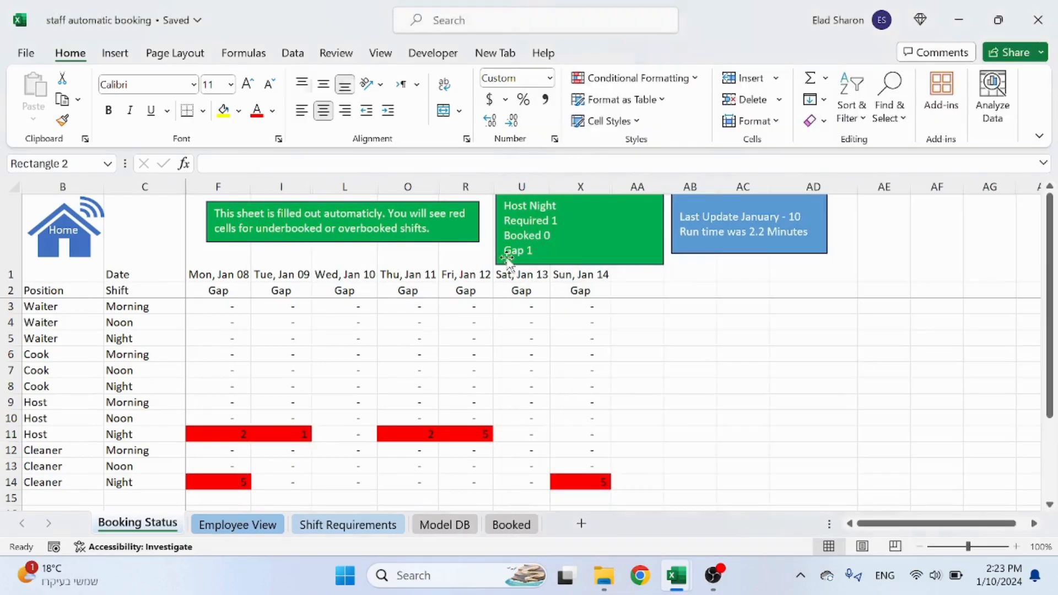
mouse_move(676, 576)
left_click(782, 468)
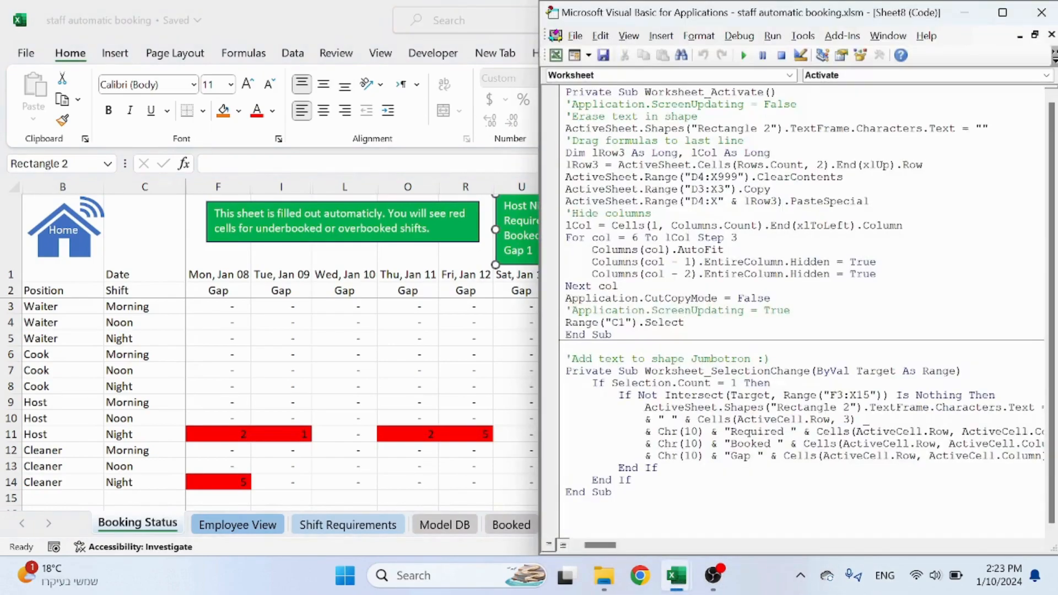
Examine the Worksheet_Activate line that finds the last used row in column B for lRow3.
key("Up")
key("Down")
left_click_drag(618, 165, 915, 165)
right_click(909, 160)
left_click(878, 201)
left_click(923, 164)
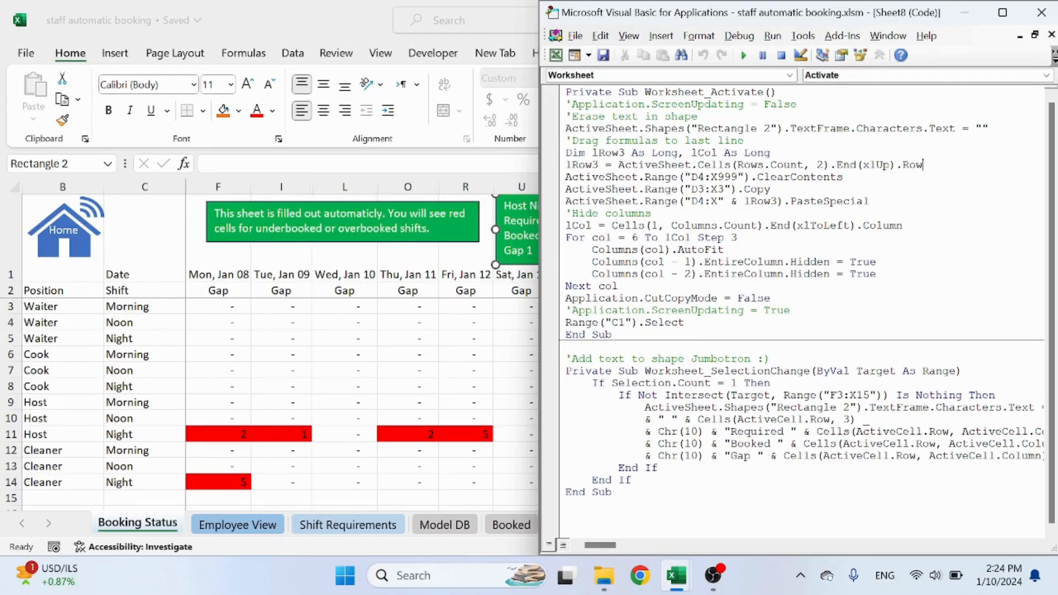
Go through the code lines that copy and paste the formulas, autofit and hide columns, and turn off CutCopyMode.
left_click(771, 189)
left_click_drag(869, 202, 862, 201)
left_click(871, 202)
left_click(652, 213)
left_click(724, 249)
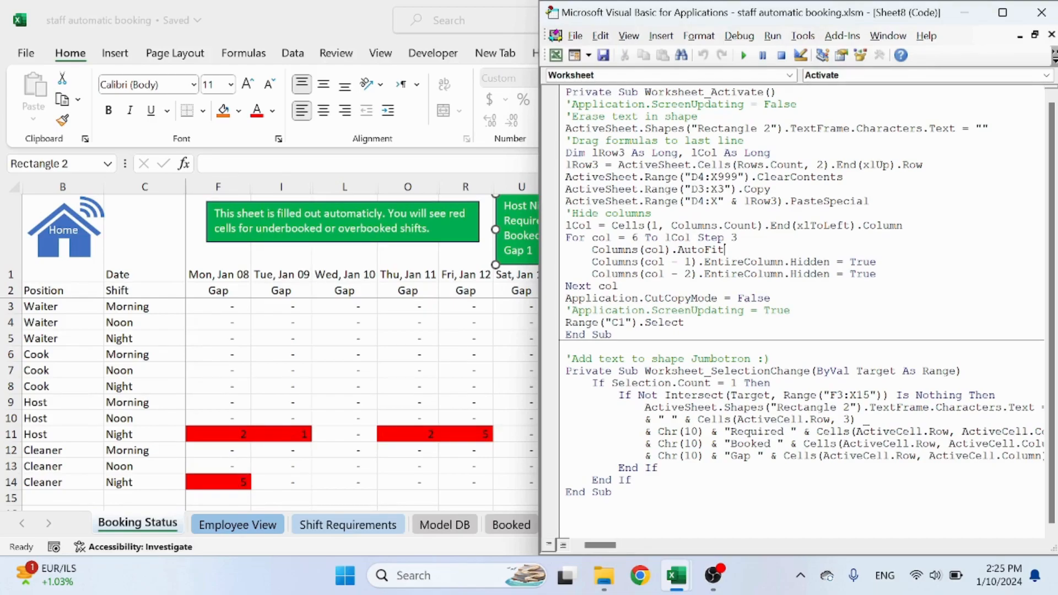
left_click(771, 298)
Return to the Booking Status sheet and copy the Waiter Morning Gap cell X3 for Sunday.
left_click(366, 353)
left_click(583, 305)
key("ctrl+c")
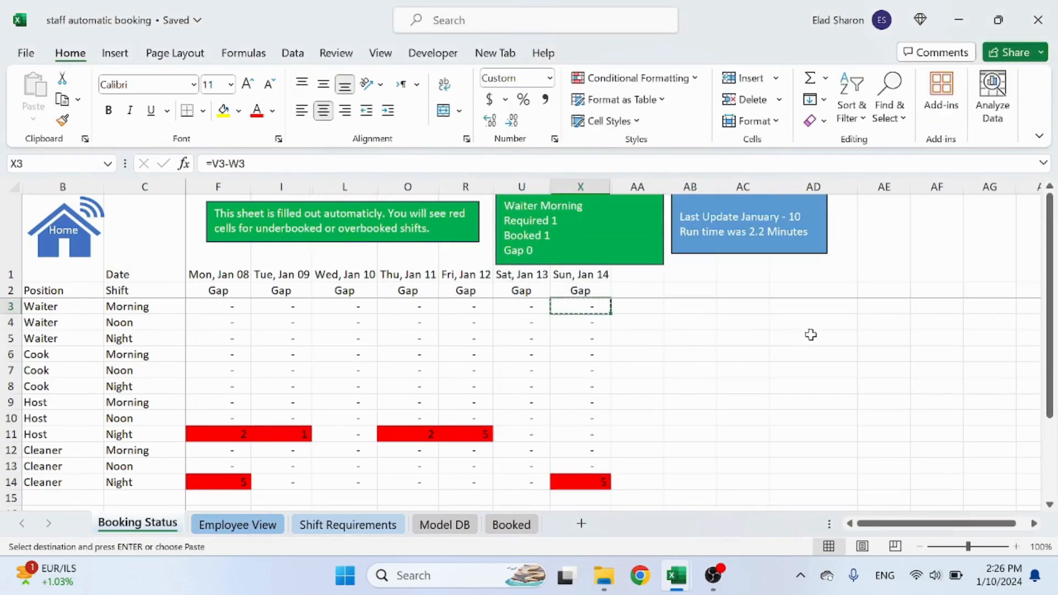
Try pasting the copied Gap cell into AD5:AE8, undo the paste, cancel copy mode and end the interrupted code.
left_click_drag(810, 334, 886, 386)
key("ctrl+v")
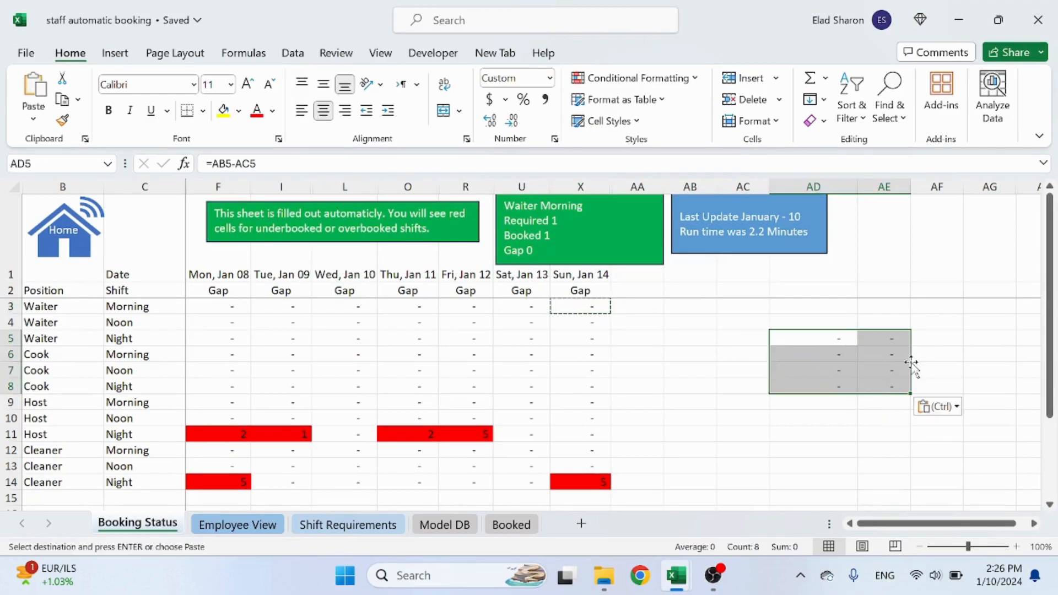
left_click(812, 417)
key("ctrl+z")
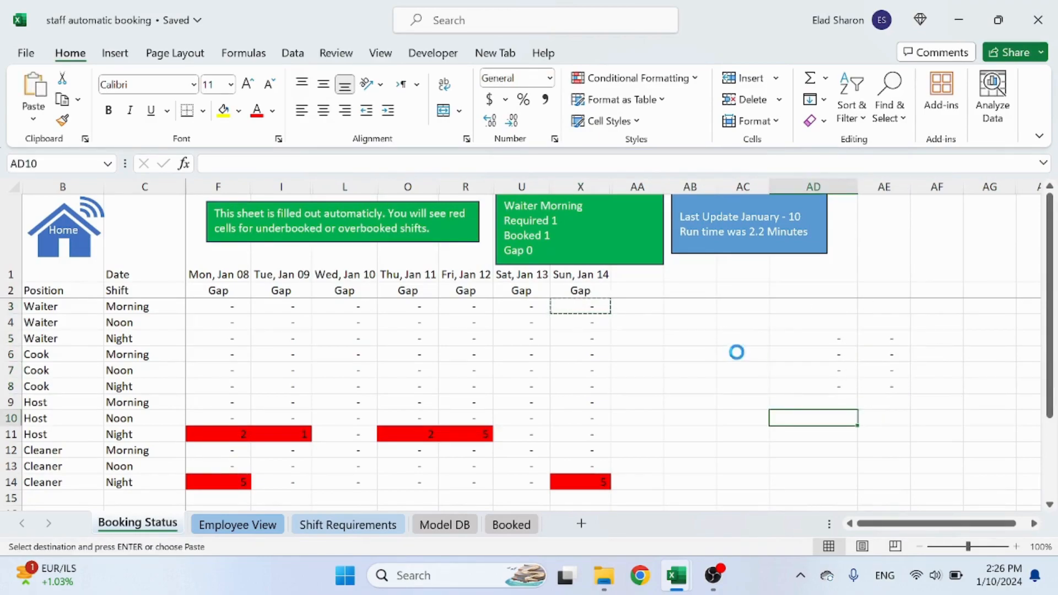
left_click(729, 324)
key("Escape")
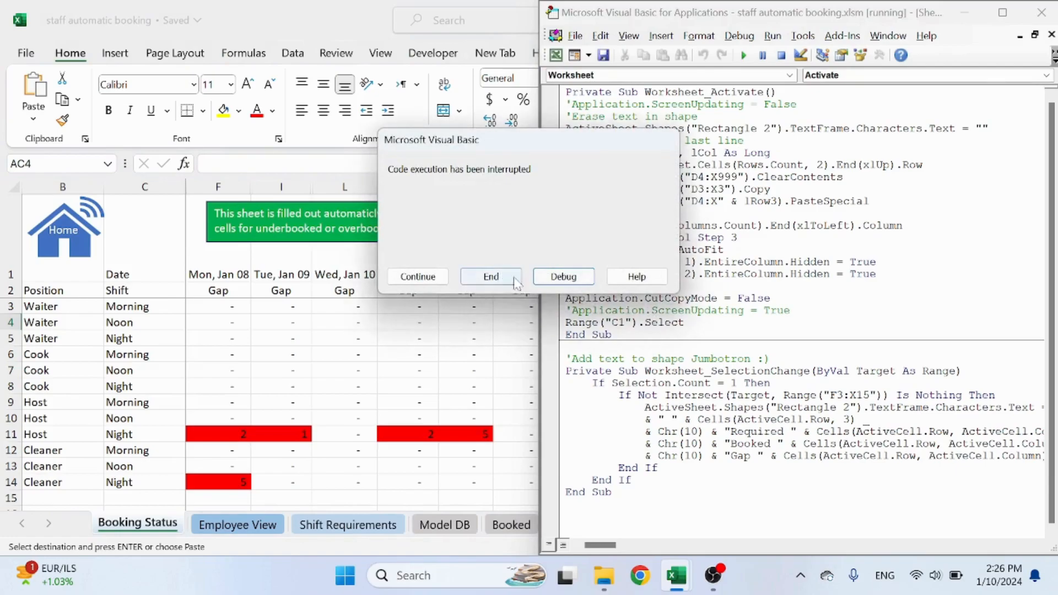
left_click(504, 276)
left_click(646, 322)
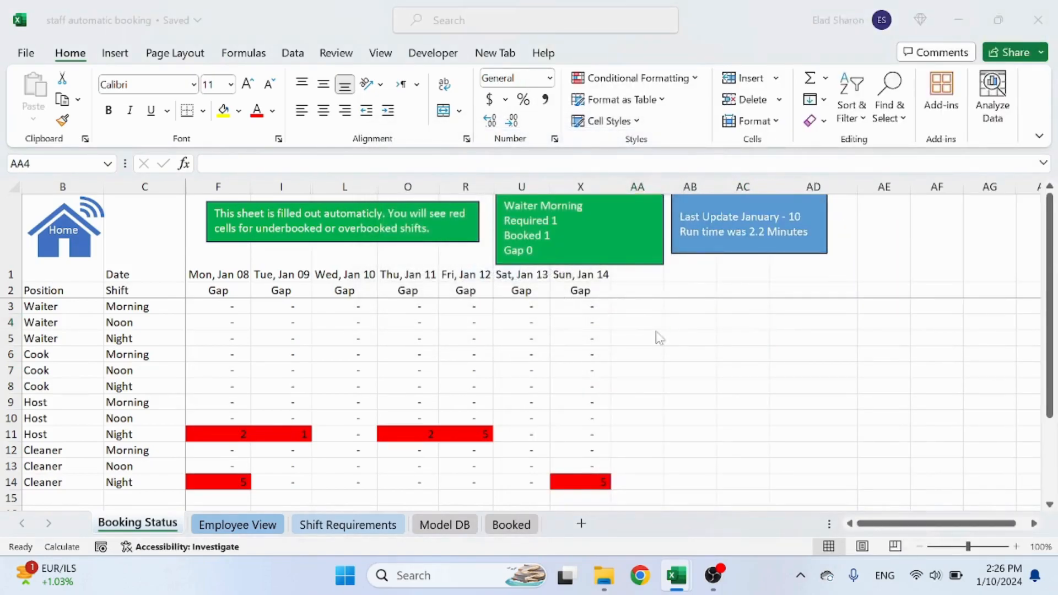
Select X3 and C1 on Booking Status, switch to Employee View and return to trigger the sheet's activation code.
left_click(568, 305)
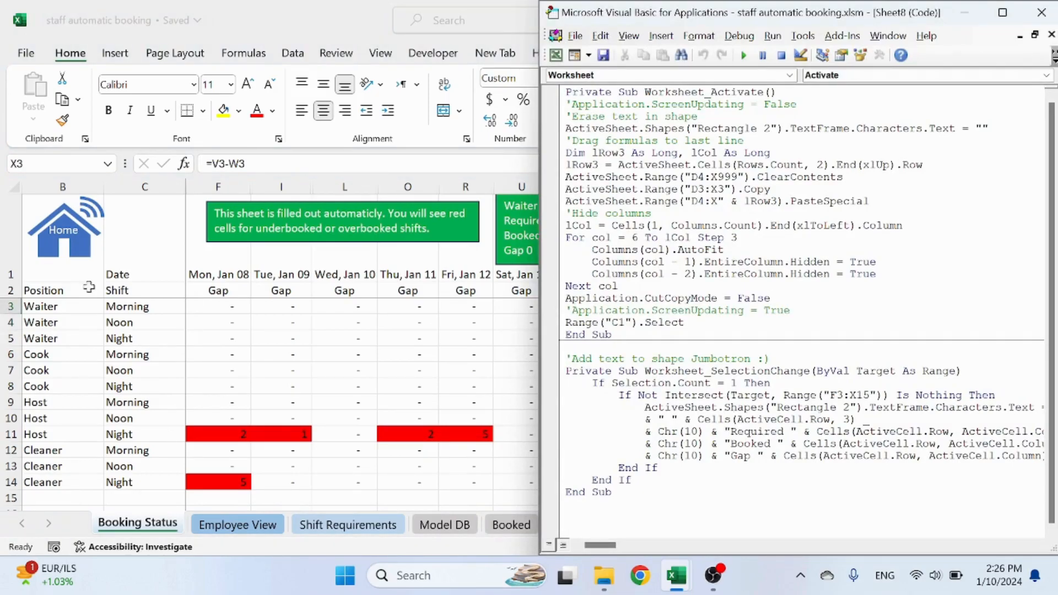
left_click(159, 256)
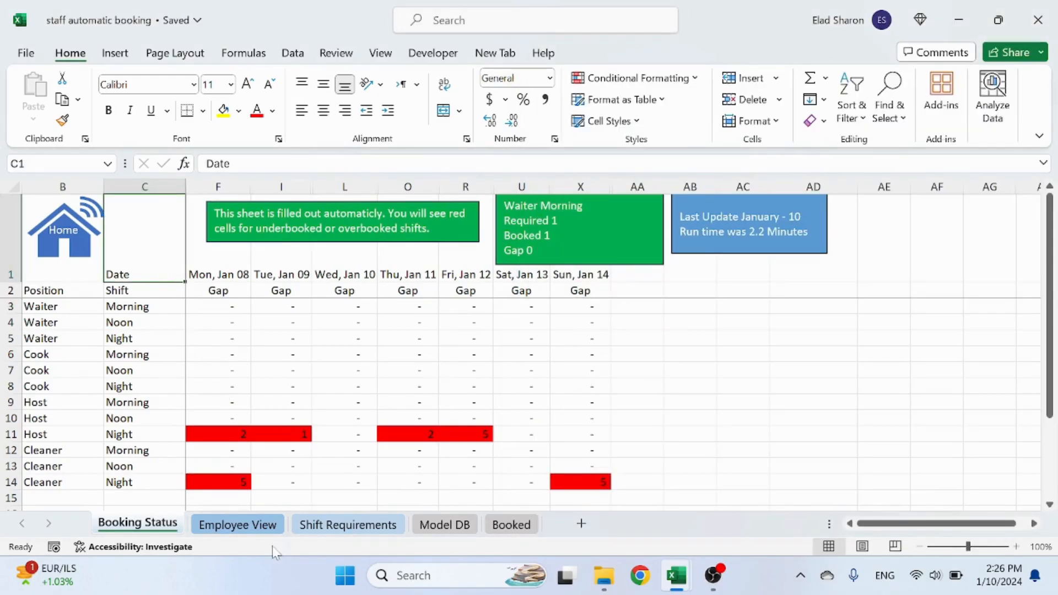
left_click(236, 530)
left_click(146, 523)
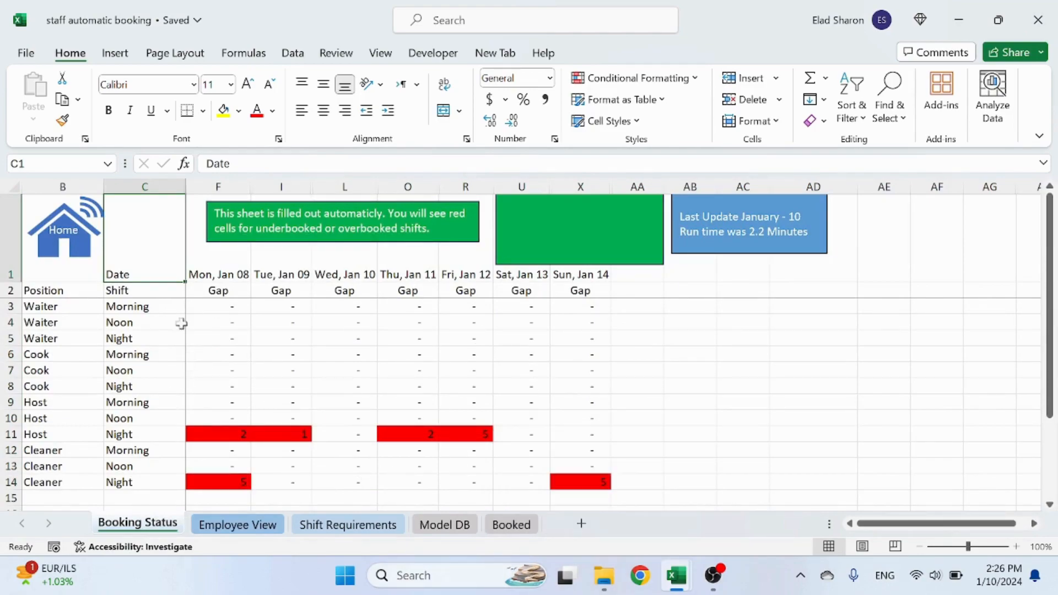
Return to the VBA code and examine the closing lines of Worksheet_Activate around Application.CutCopyMode = False.
mouse_move(691, 581)
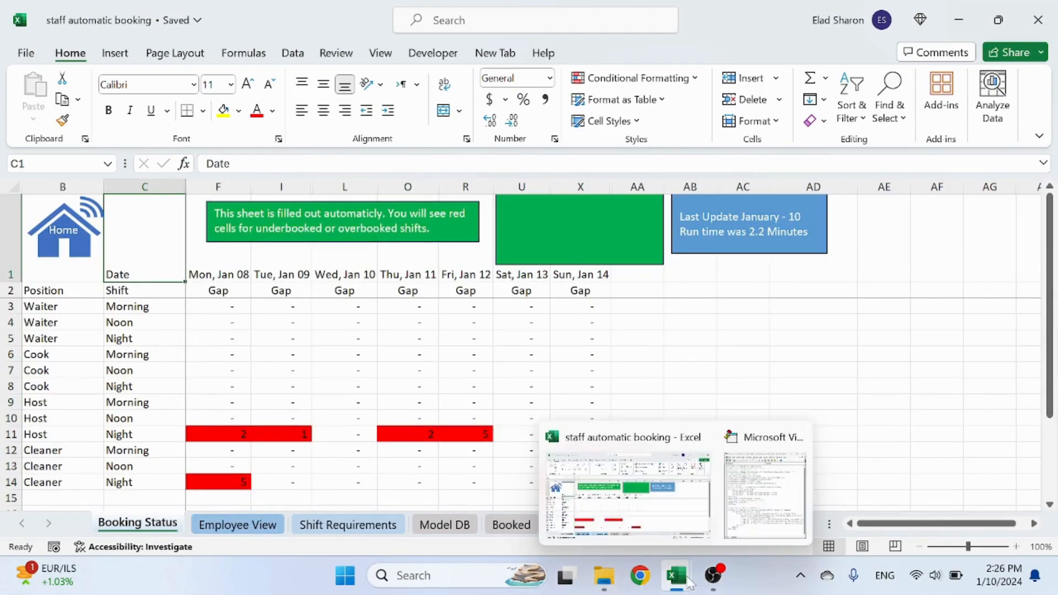
left_click(781, 517)
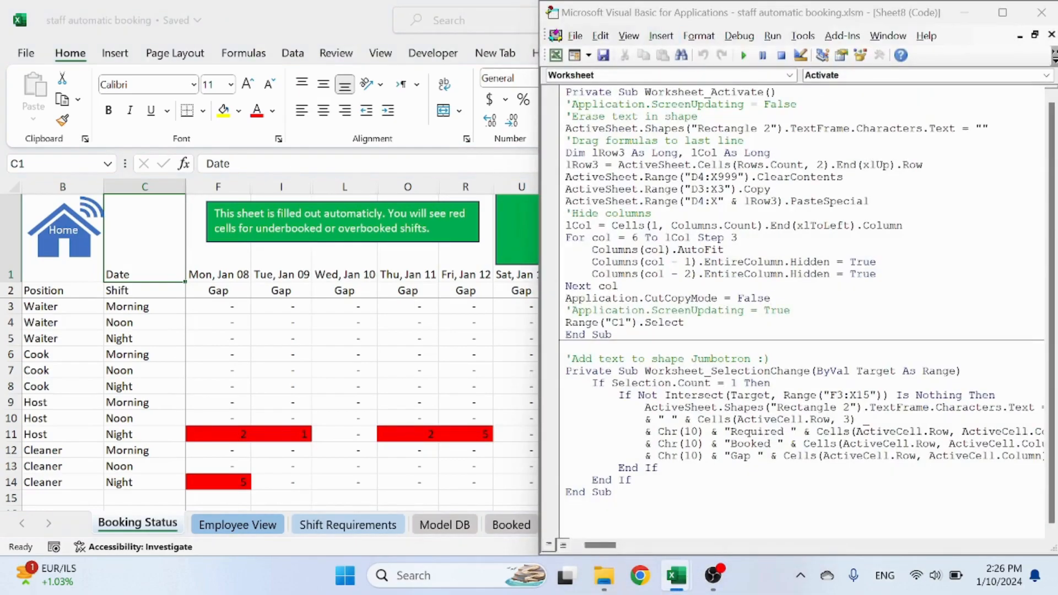
scroll(341, 328, "down", 1)
scroll(342, 329, "up", 1)
left_click(770, 298)
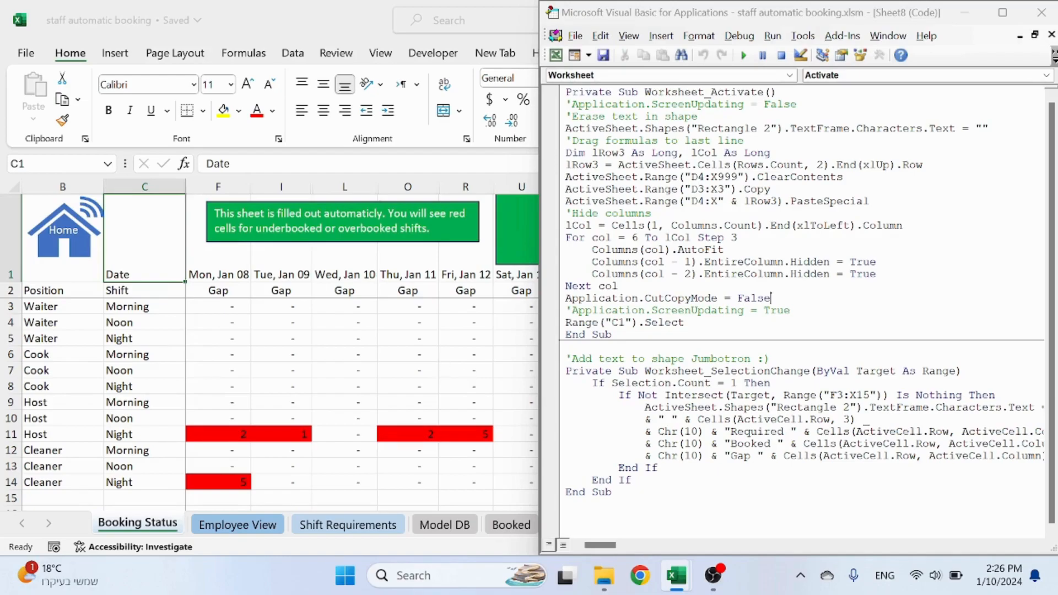
Widen the code window and examine Worksheet_SelectionChange down to the line that sets the Rectangle 2 text.
right_click(930, 371)
left_click(925, 383)
left_click(914, 359)
left_click_drag(540, 269, 203, 263)
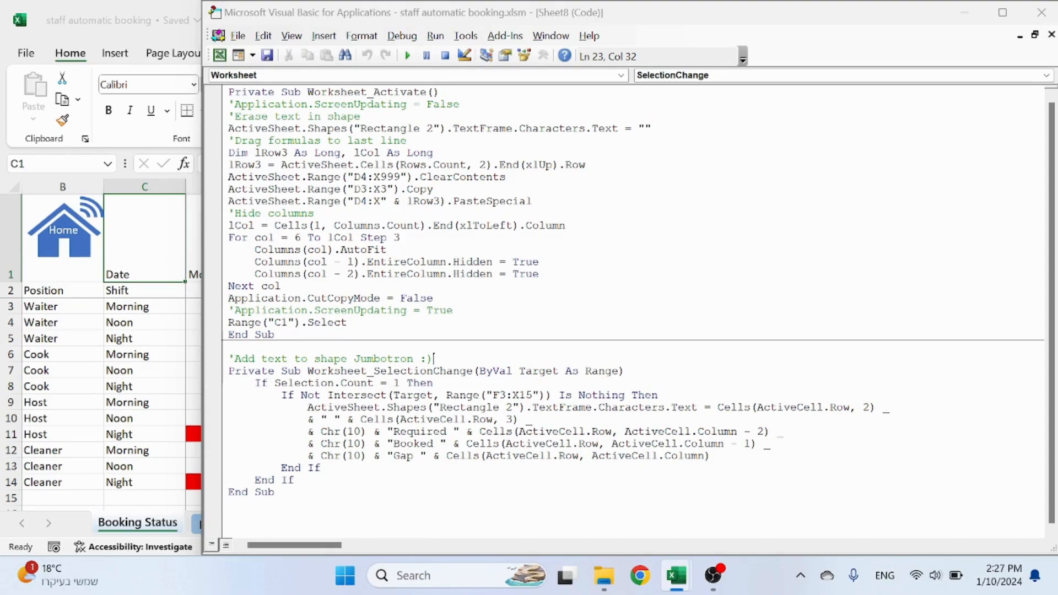
right_click(866, 407)
left_click(849, 408)
Go through the SelectionChange lines that add the Required, Booked and Gap values to the shape text.
right_click(739, 433)
left_click(713, 456)
left_click_drag(784, 433, 786, 442)
left_click(612, 456)
left_click(757, 444)
left_click(414, 456)
left_click(322, 468)
Narrow the code window and test the green box on the Host Night gap cells I11 and O11.
left_click_drag(203, 306, 592, 295)
left_click(288, 433)
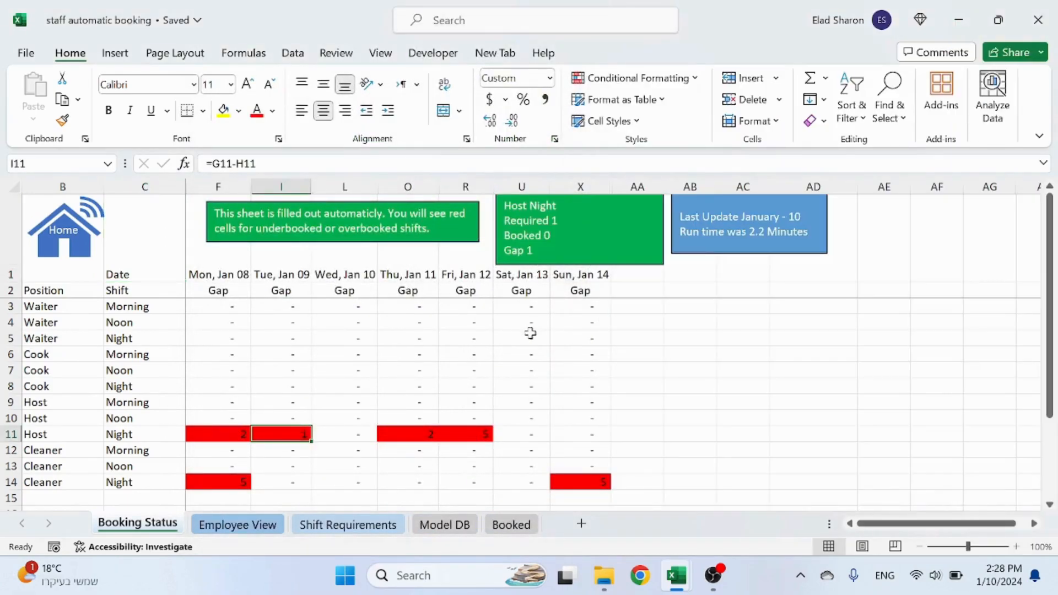
left_click(407, 433)
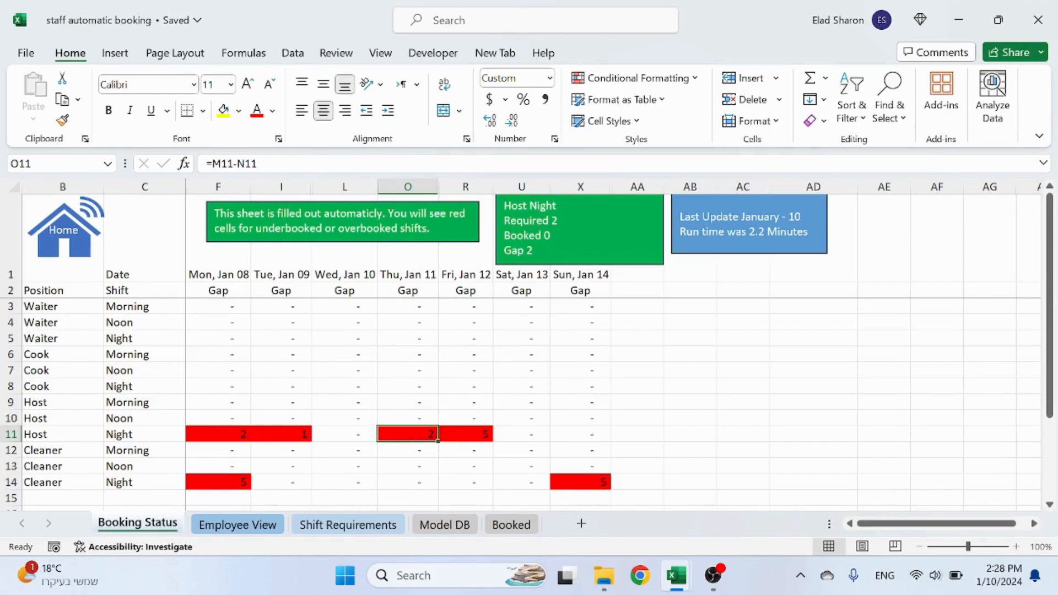
Inspect the green Rectangle 2 box and its text lines against the Thursday Host Night gap cell O11.
left_click(580, 213)
right_click(545, 221)
key("Escape")
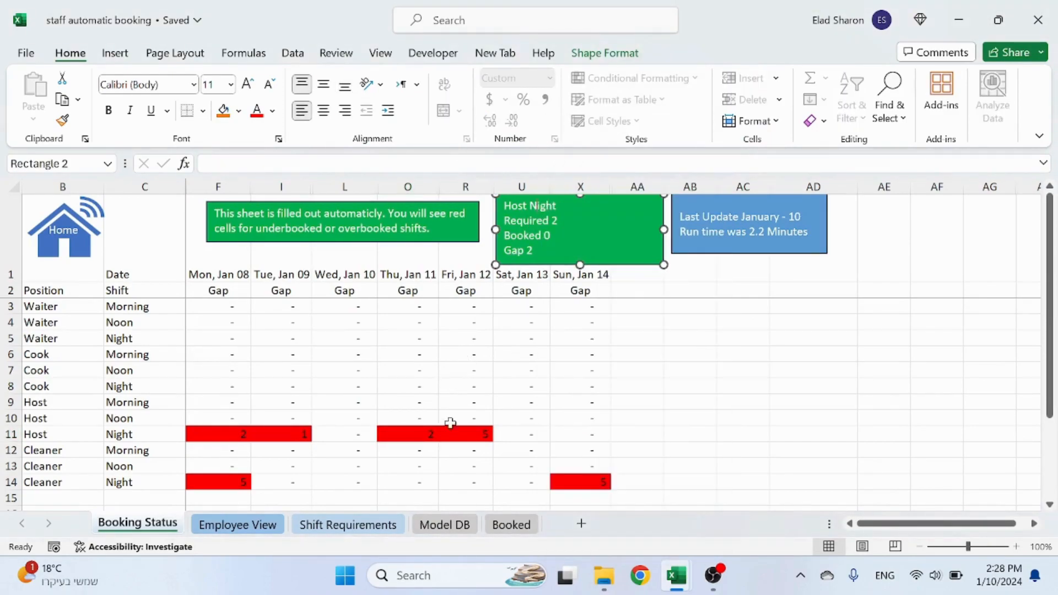
left_click(416, 453)
left_click(409, 433)
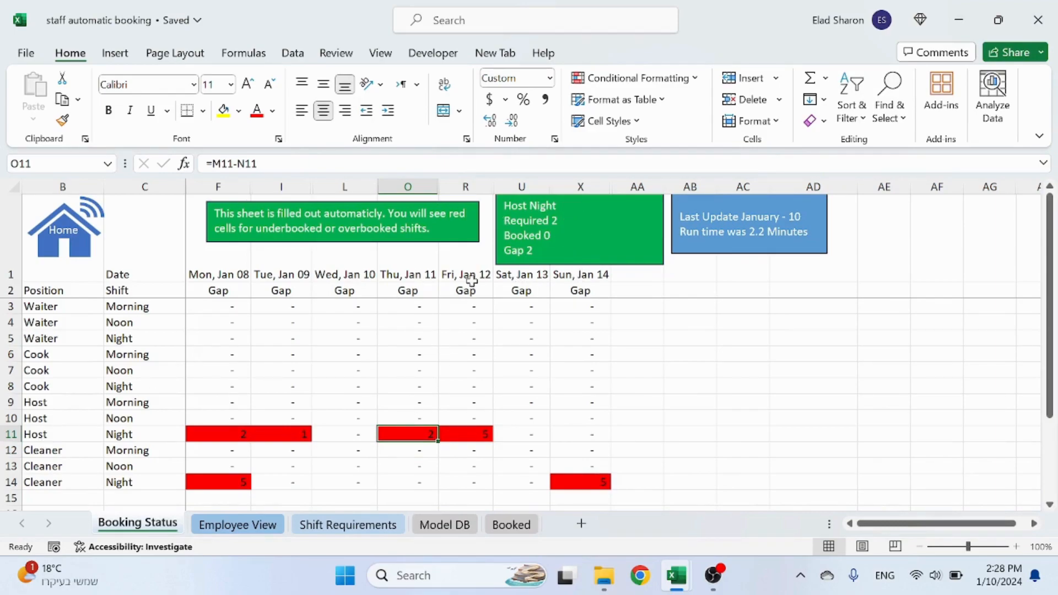
left_click(540, 235)
right_click(541, 235)
left_click(413, 430)
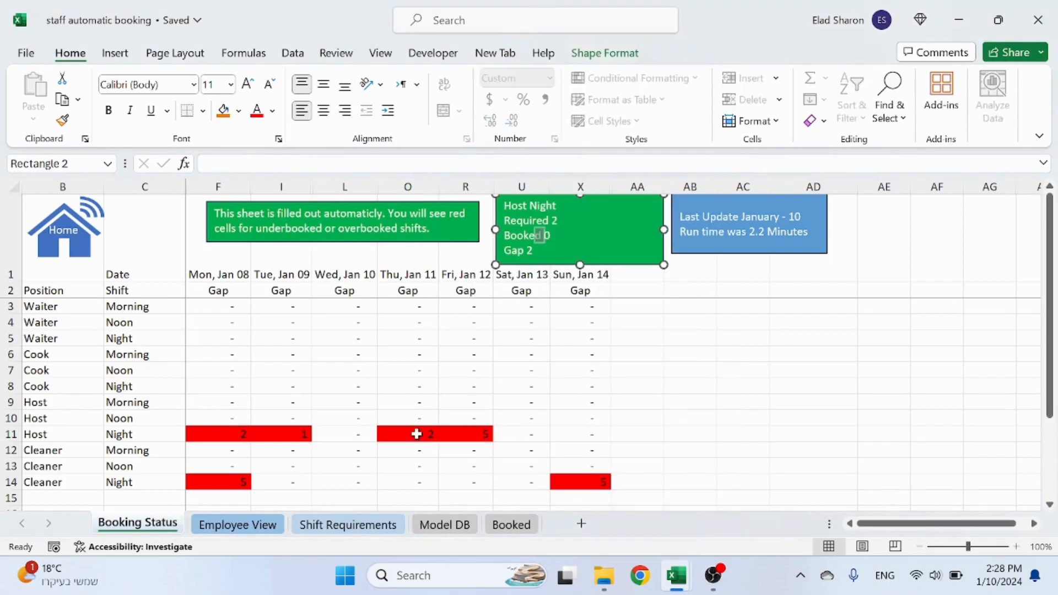
left_click(408, 436)
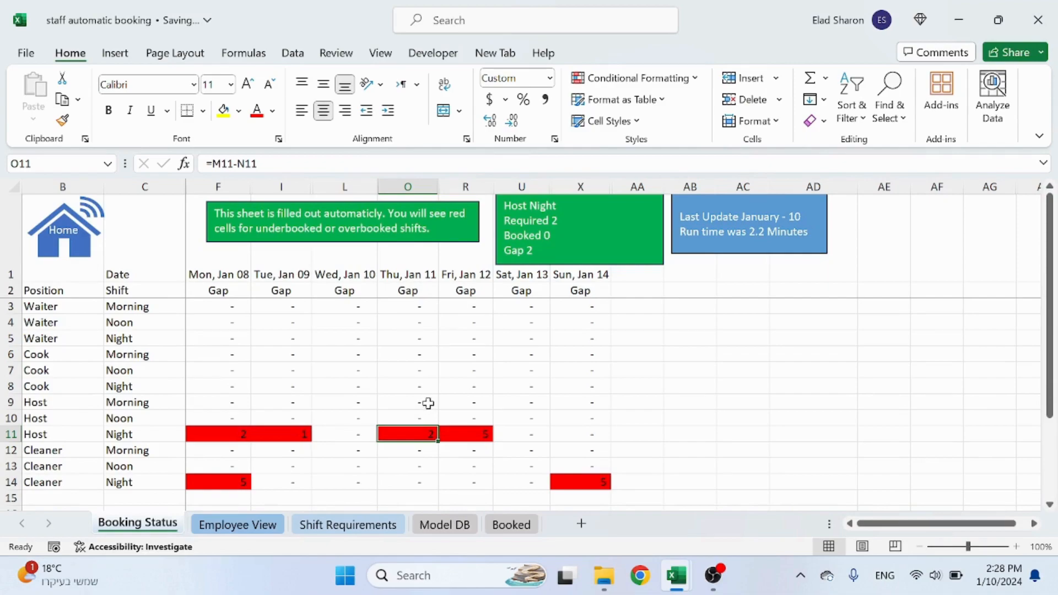
Open the Home Screen form from the Booking Status sheet.
left_click(64, 229)
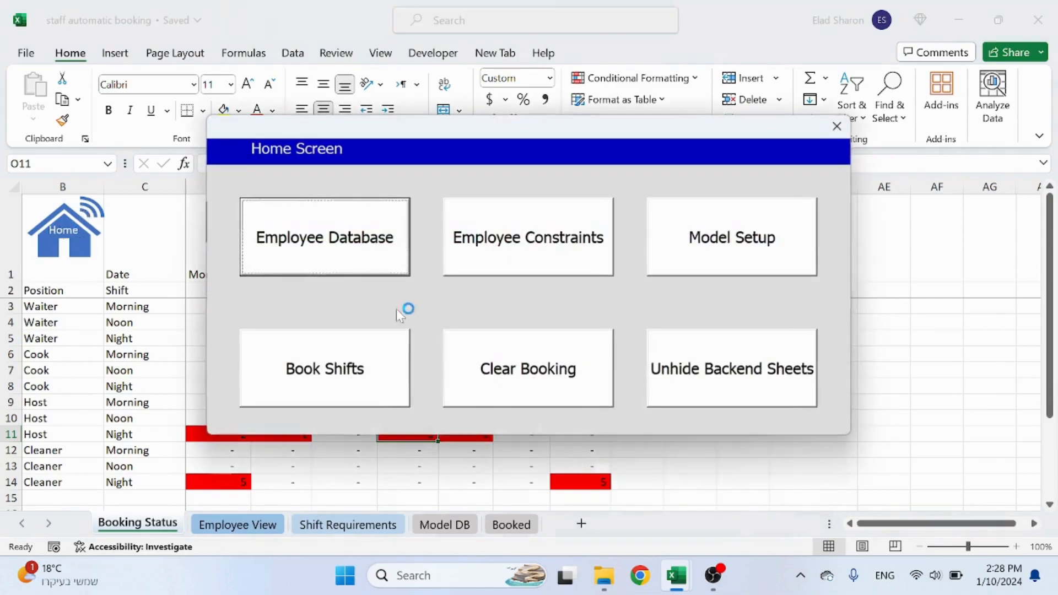